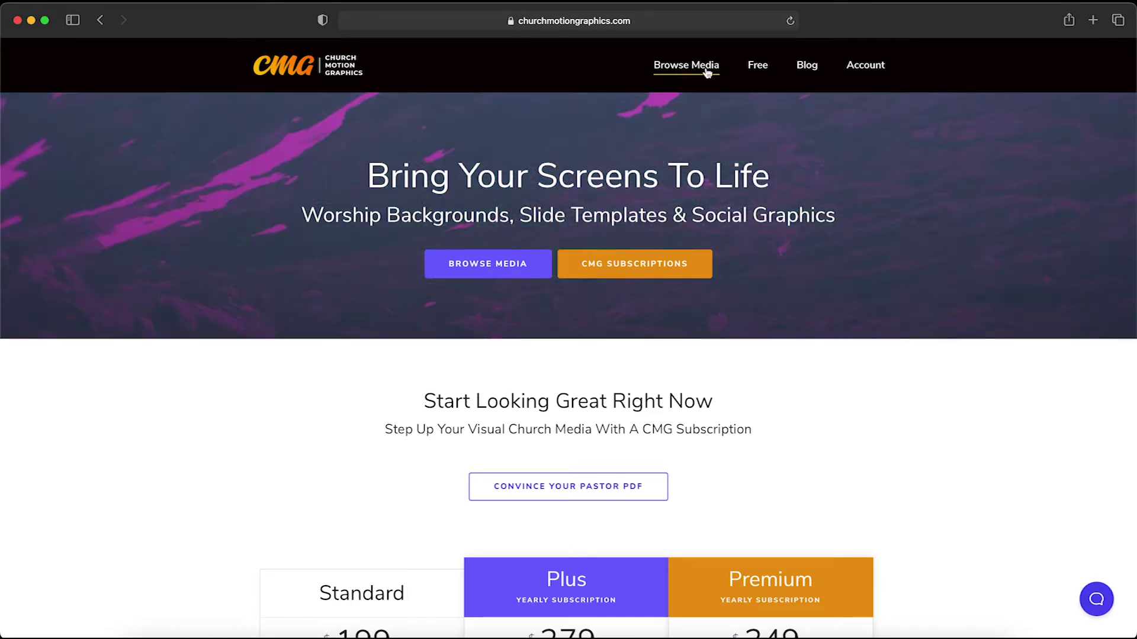
- List all 396 still titles via Browse Media > Stills > Titles
click(706, 72)
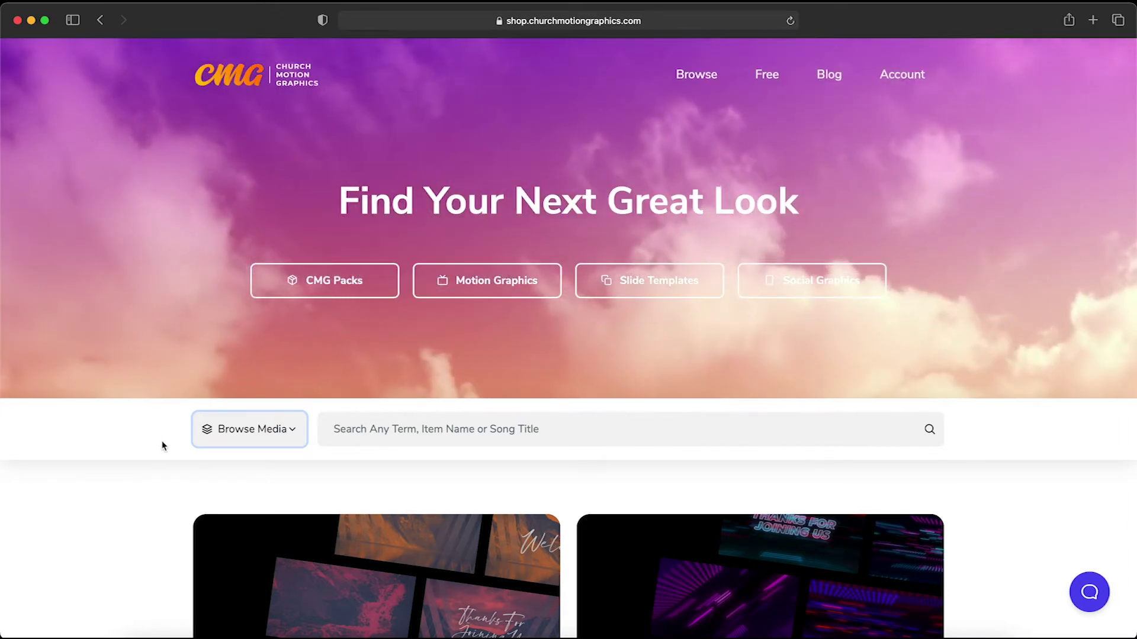
click(251, 431)
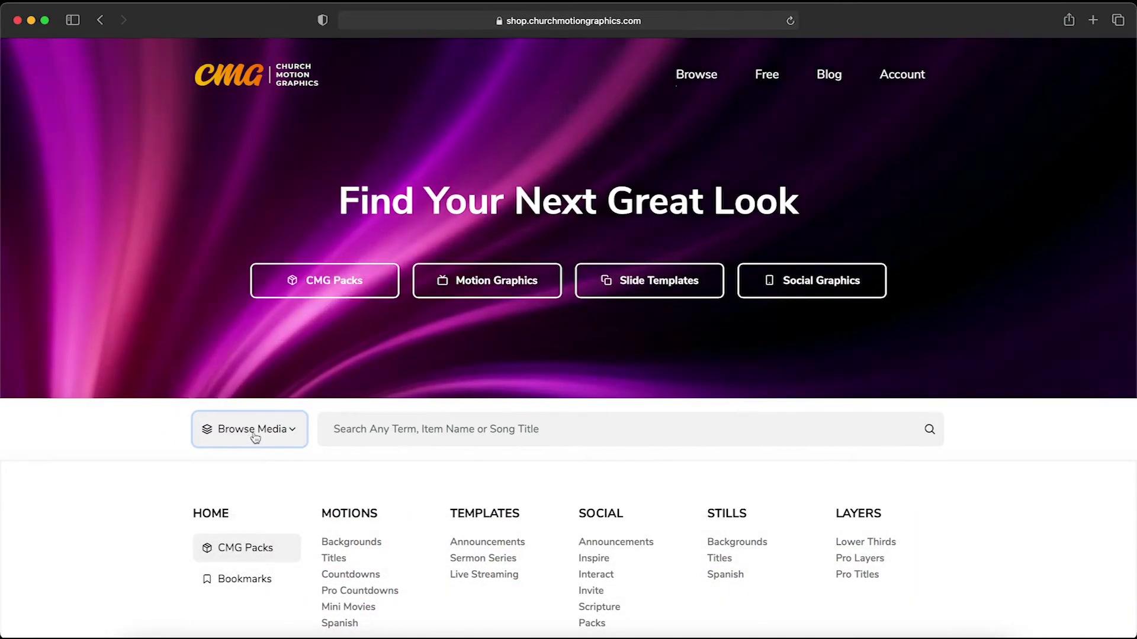
click(222, 428)
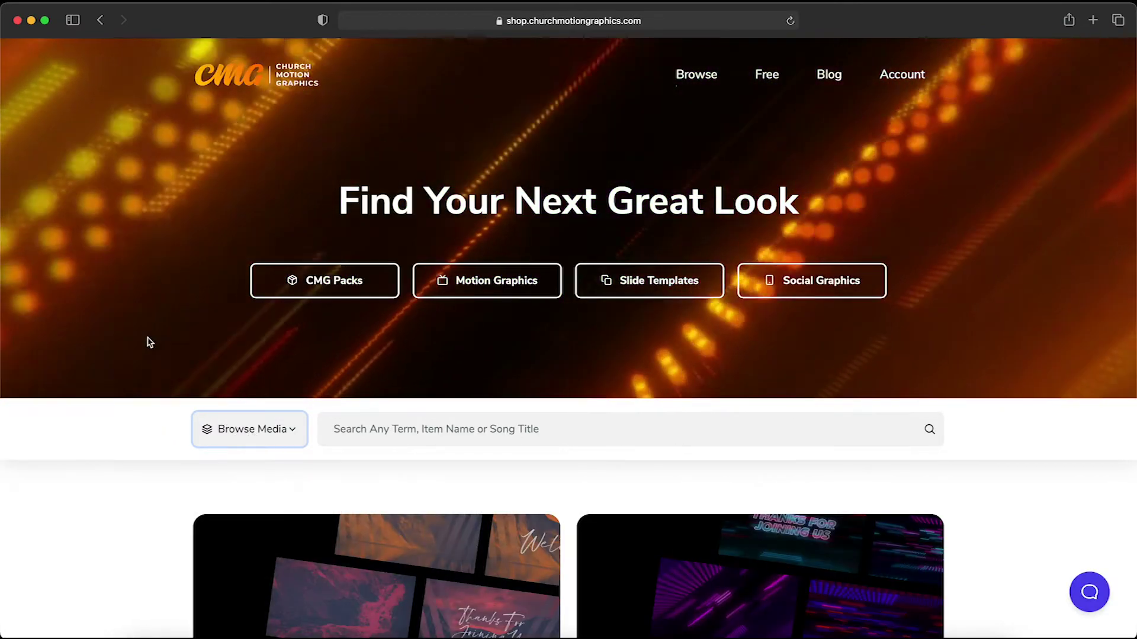
click(252, 431)
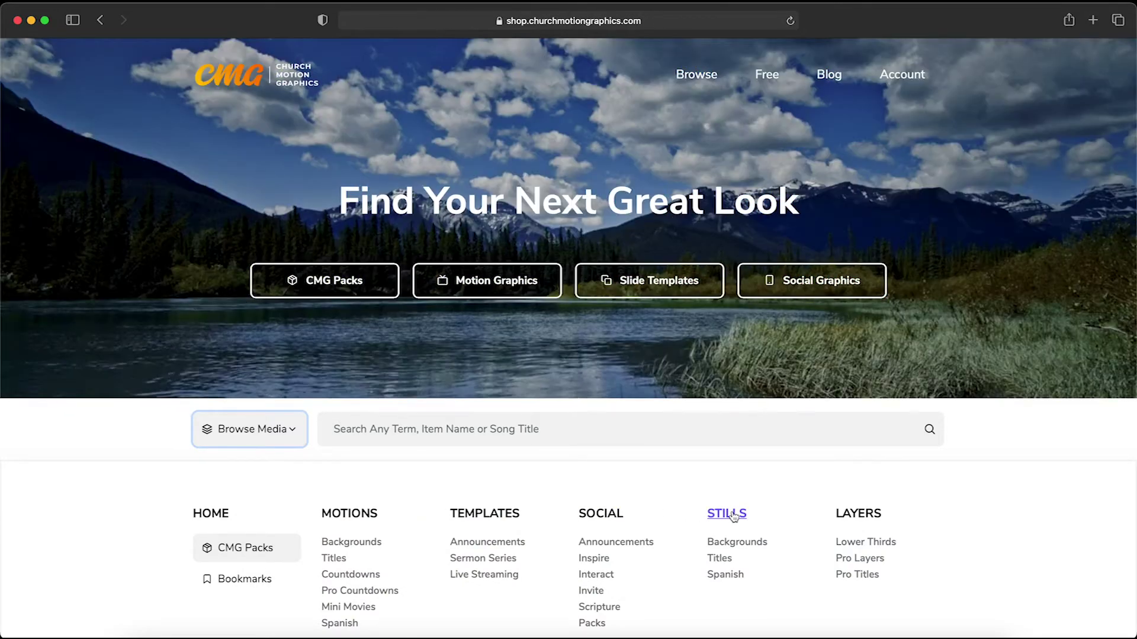
click(721, 559)
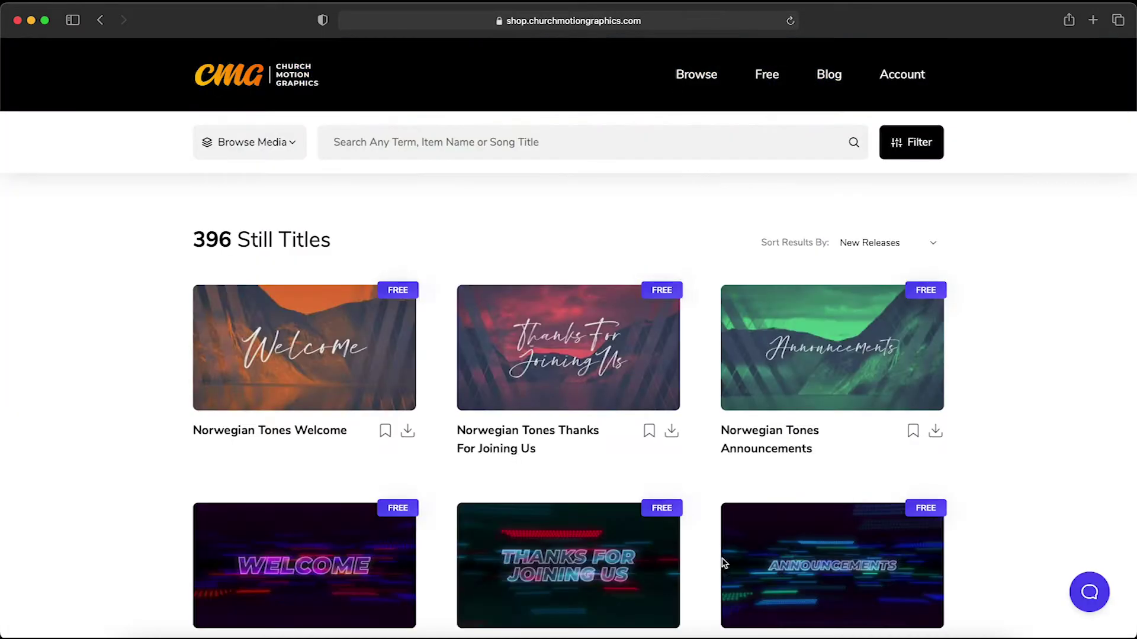
- Open the Norwegian Tones Thanks For Joining Us still title in CMG Editor
click(635, 339)
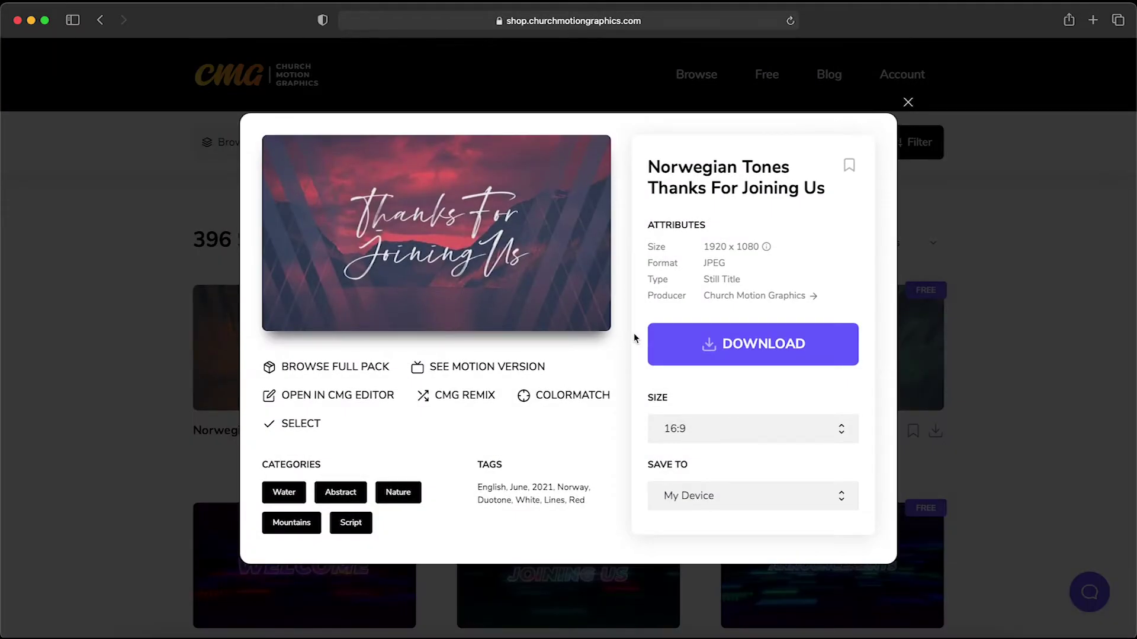
click(379, 401)
- Apply the B&W Litho filter after trying 1920 A.D. and Greyed, then export the image
drag(208, 11, 347, 71)
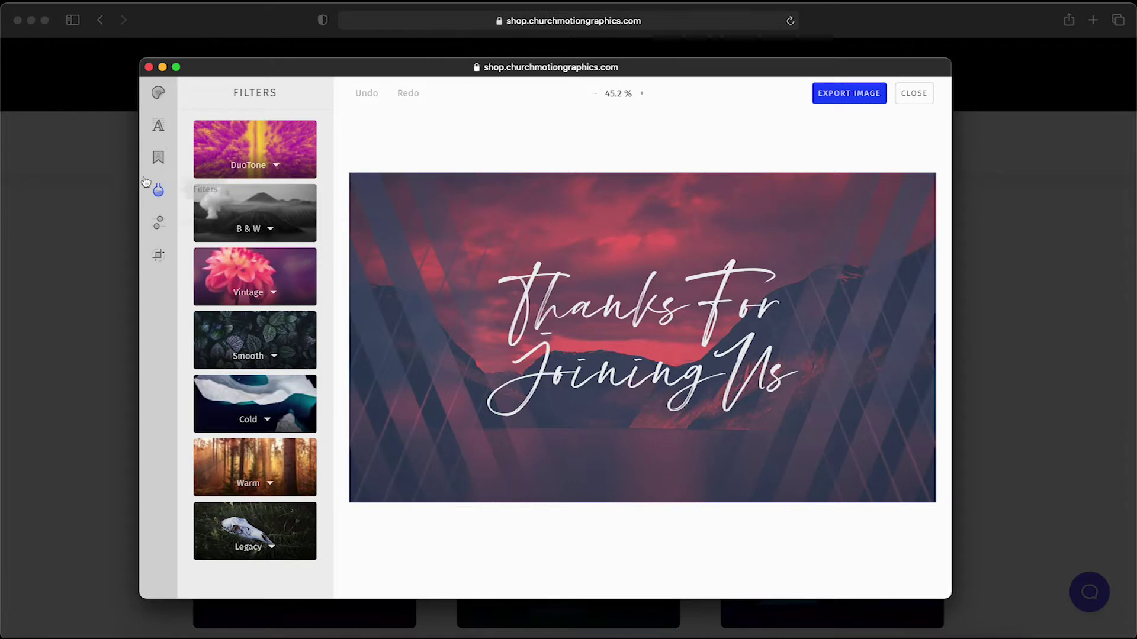
click(269, 231)
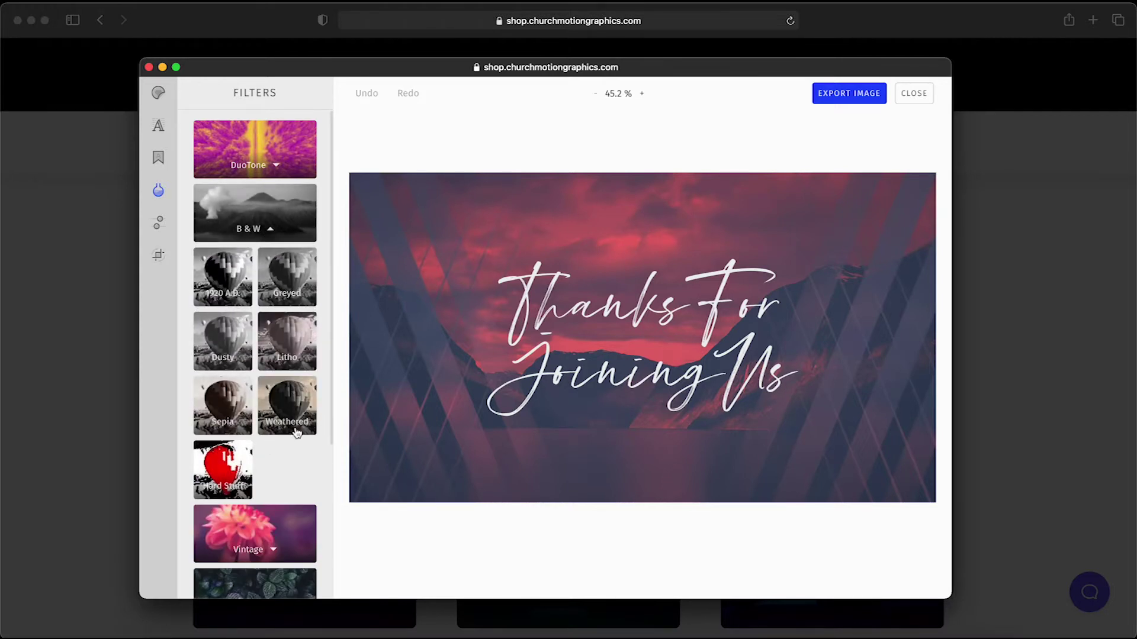
click(228, 271)
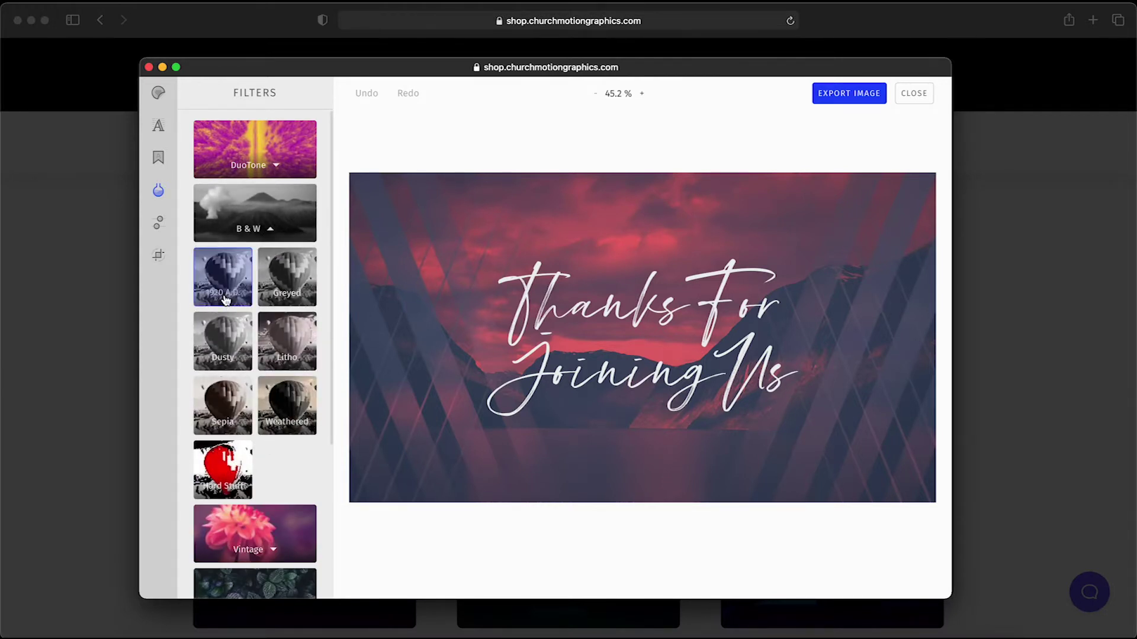
click(288, 385)
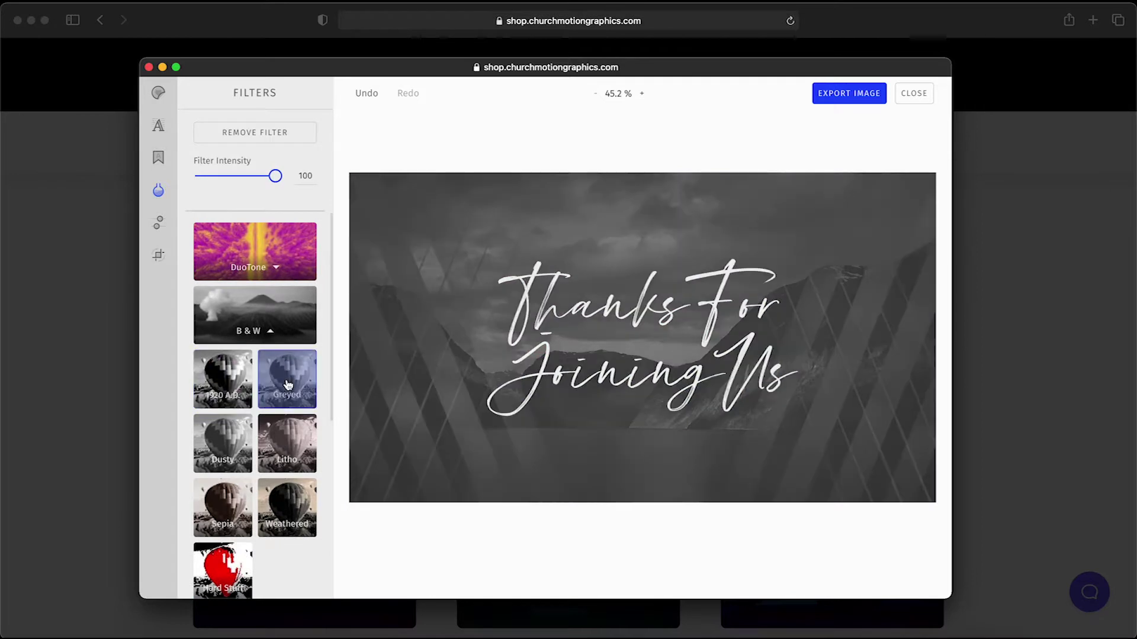
click(284, 458)
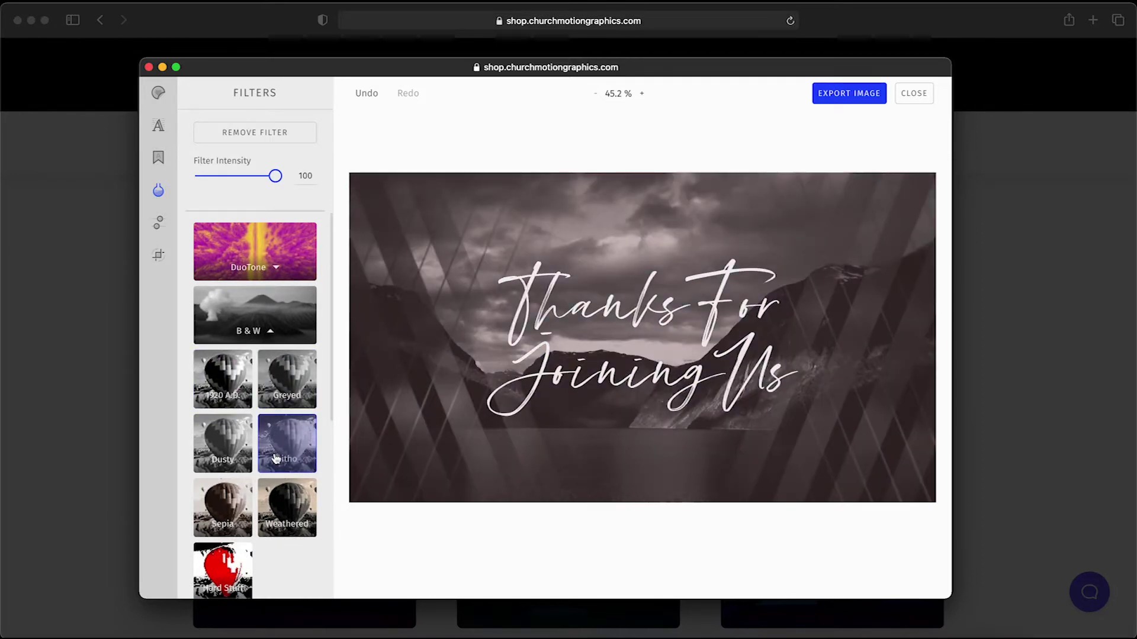
scroll(269, 451, down, 3)
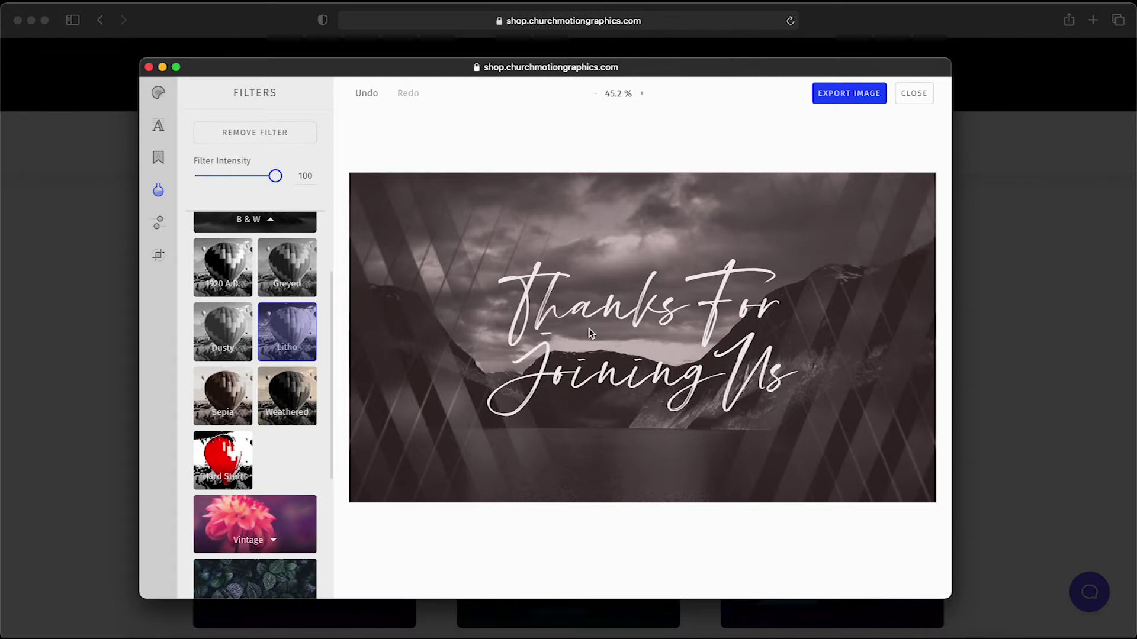
click(871, 101)
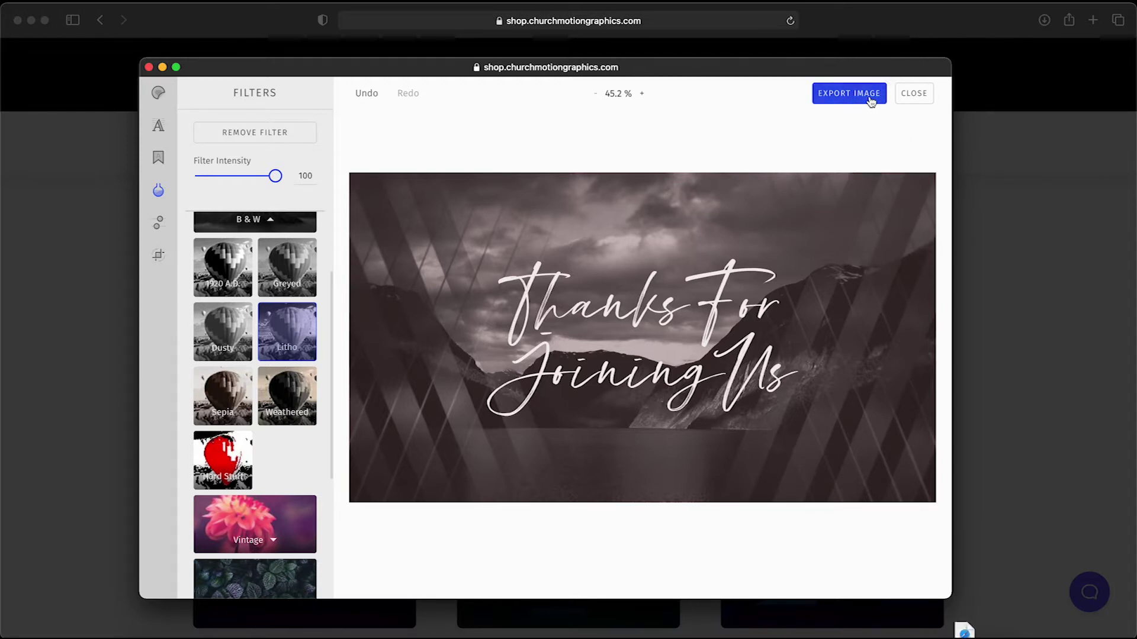
- Check the exported JPEG in Preview, then close Preview and the CMG Editor window
click(961, 615)
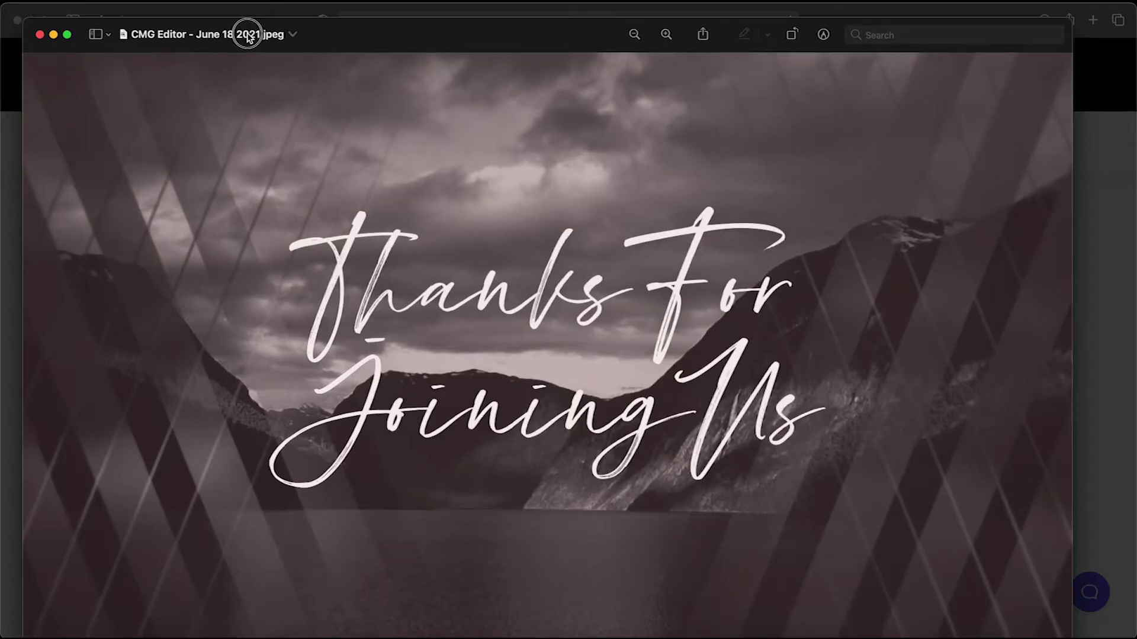
drag(248, 36, 256, 26)
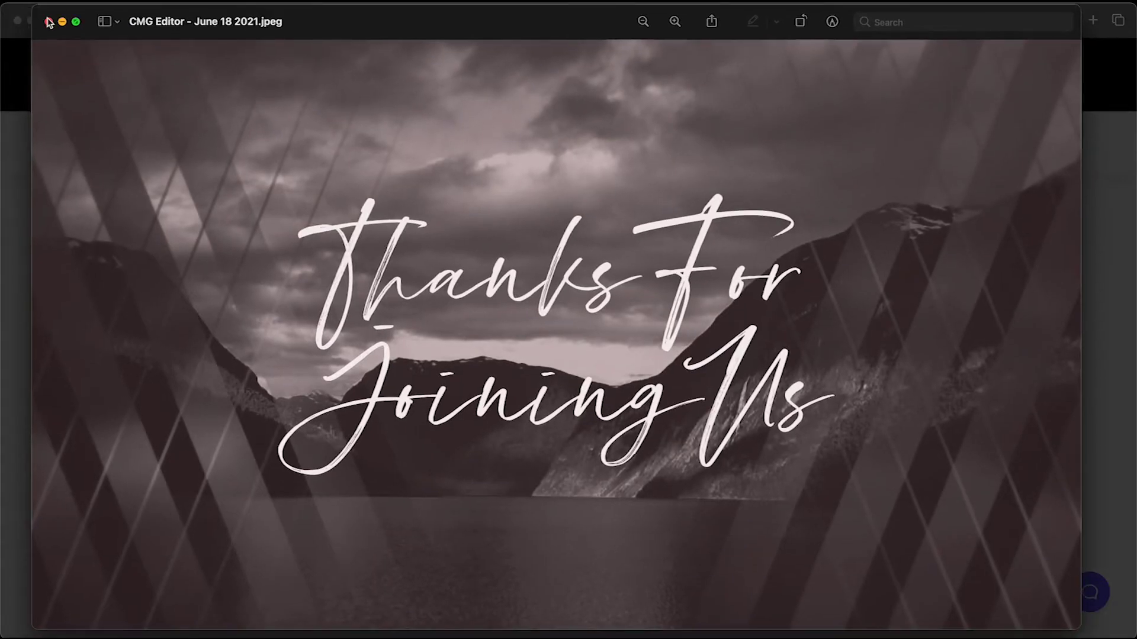
click(48, 22)
click(230, 71)
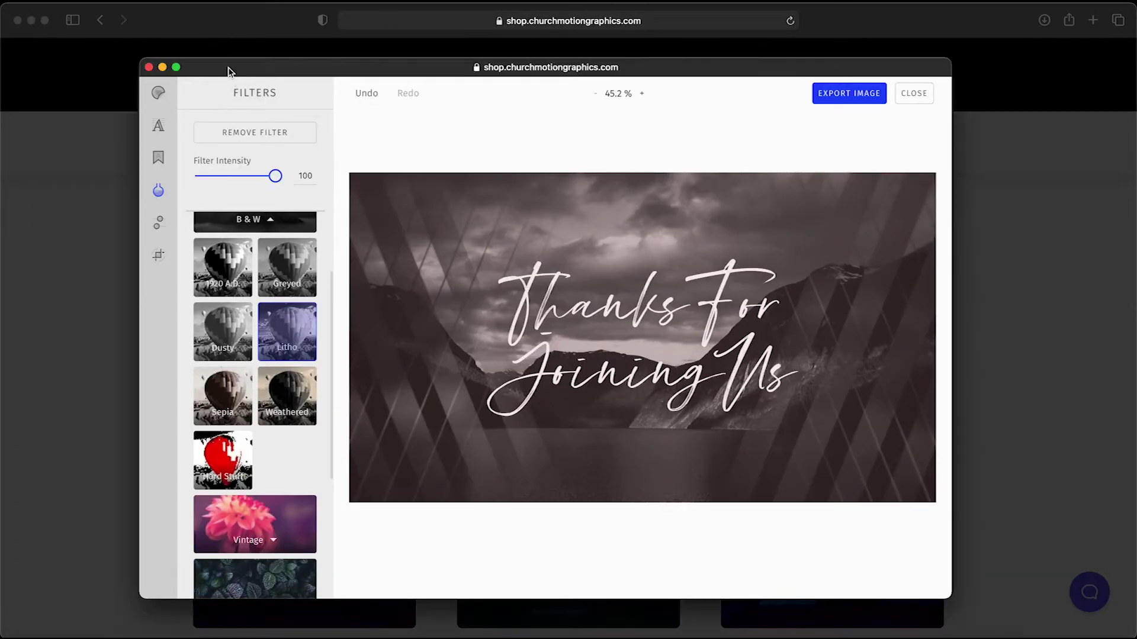
click(149, 67)
- Show all motion titles from the Browse Media menu
click(137, 241)
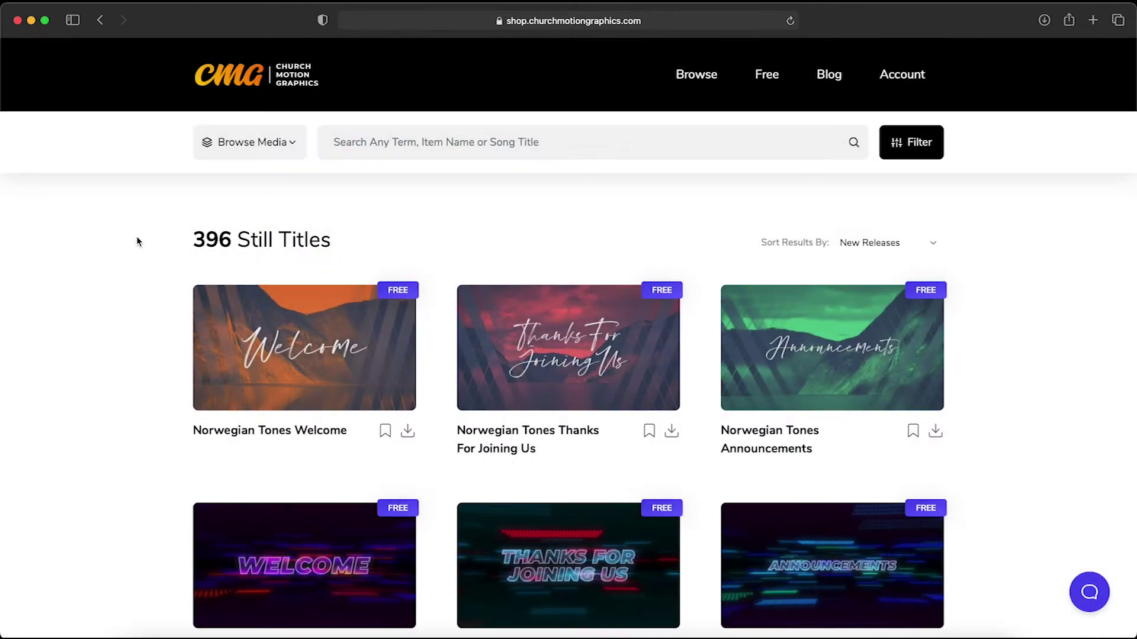
click(294, 141)
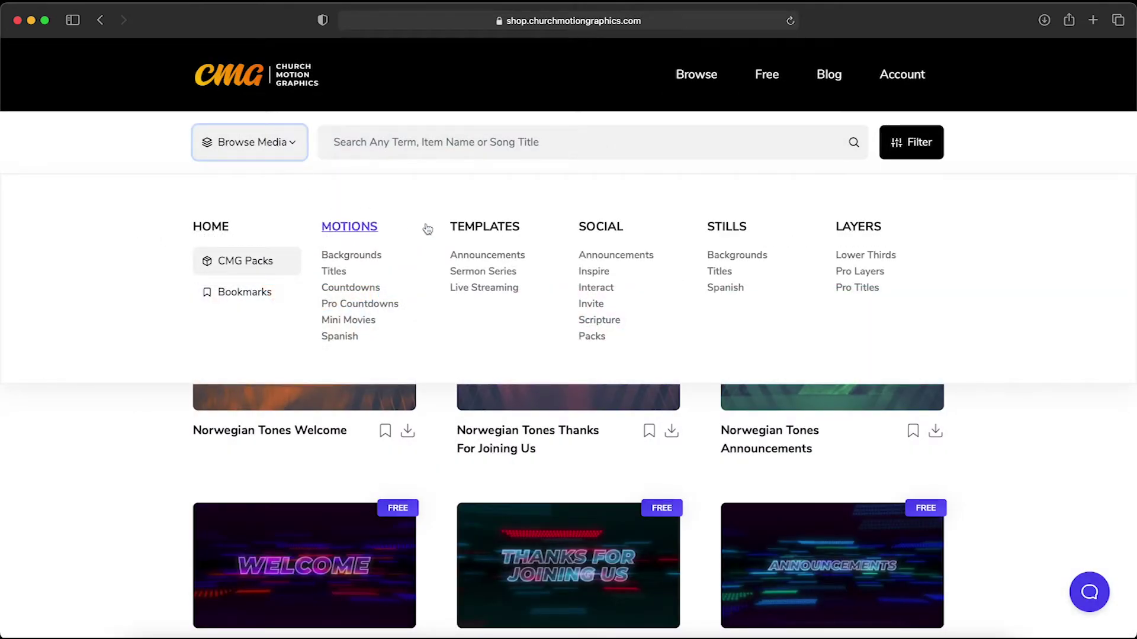
click(340, 275)
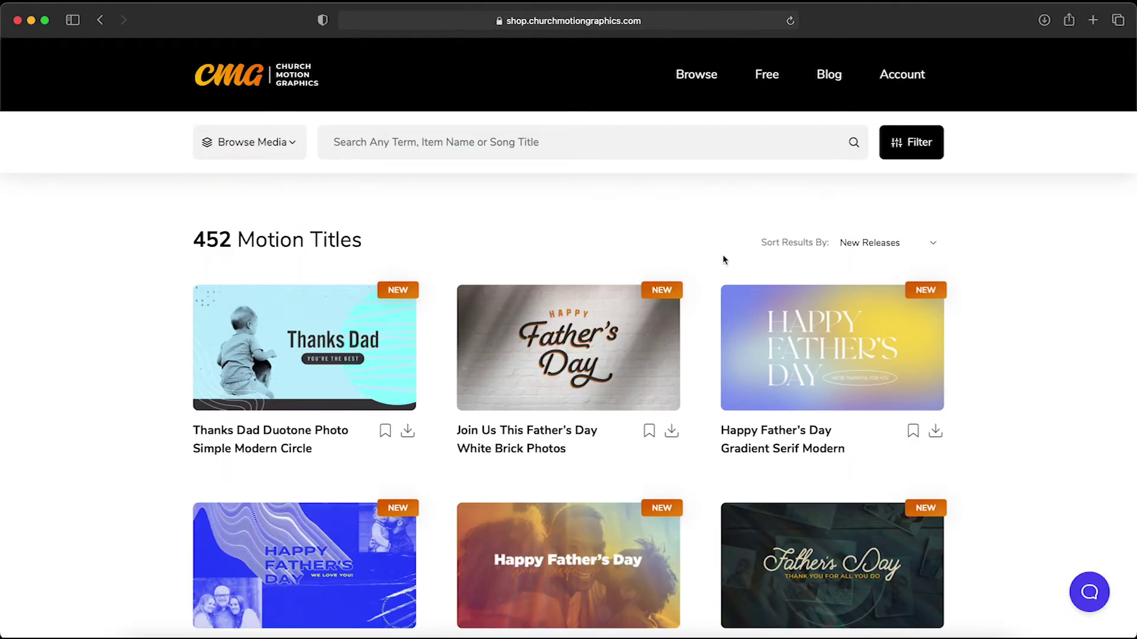
- Sort by Trending and open Norwegian Tones Welcome in CMG Editor
click(914, 247)
click(897, 257)
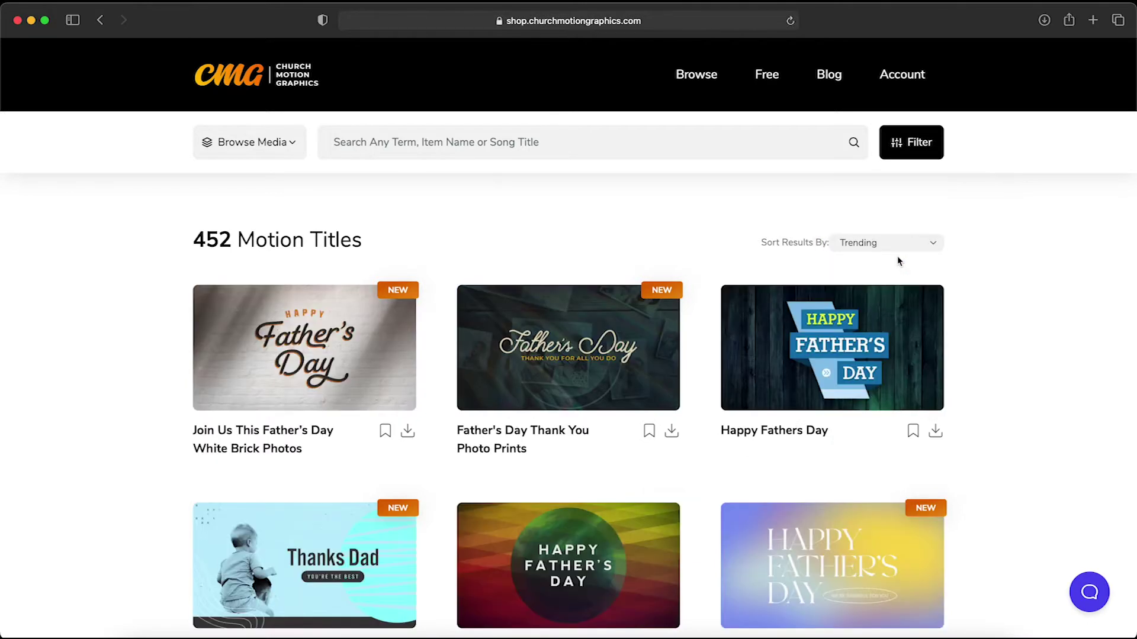
scroll(1036, 378, down, 10)
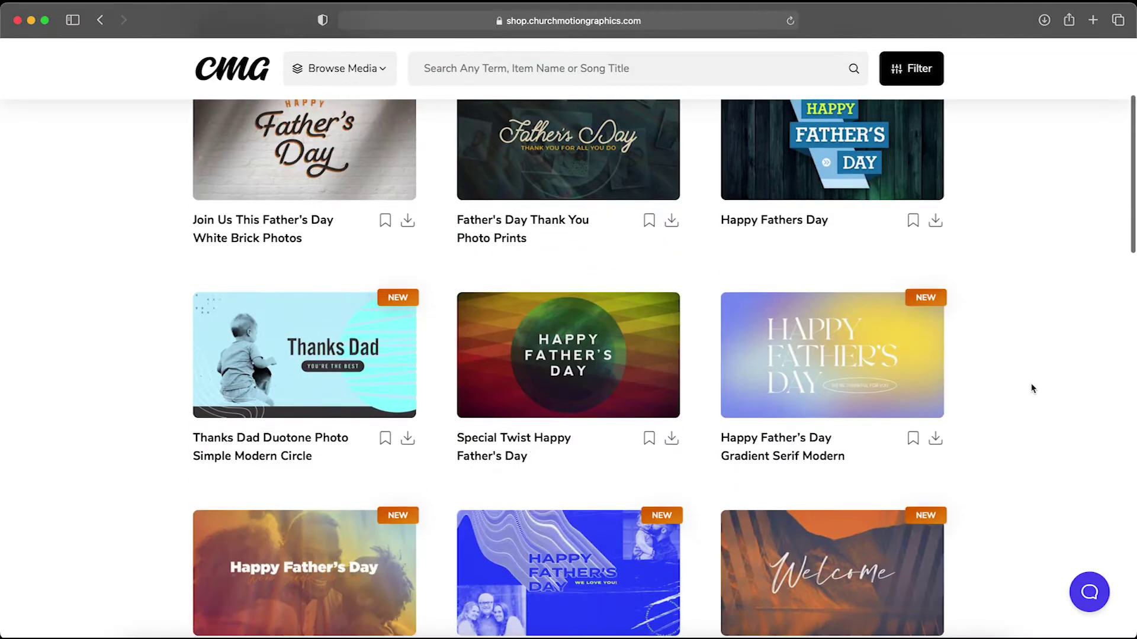
scroll(1033, 389, down, 1)
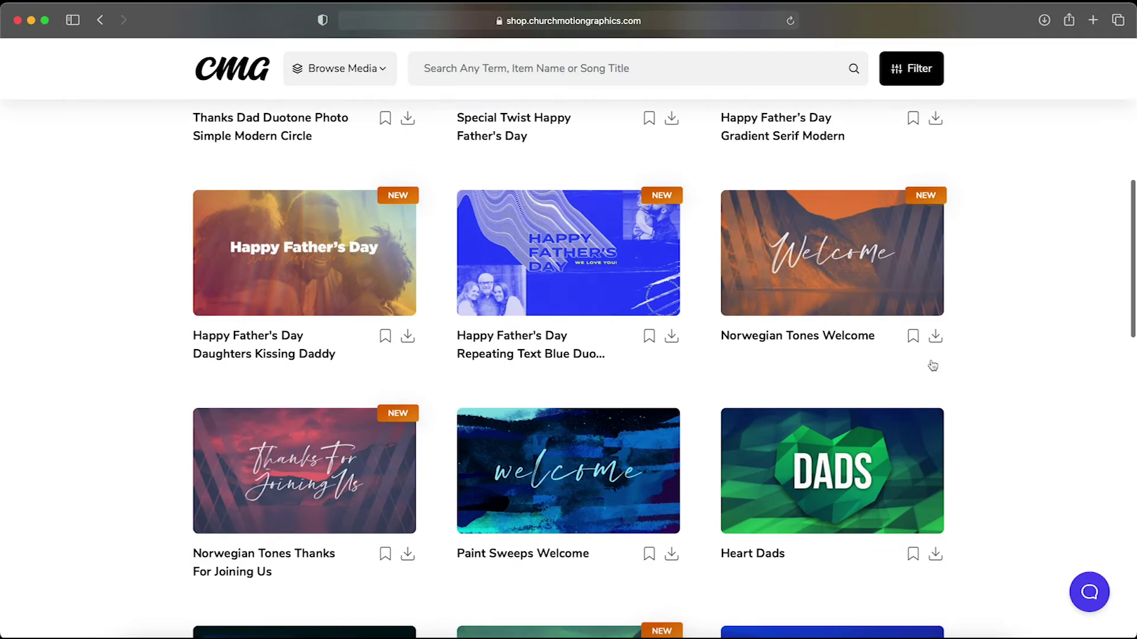
click(866, 248)
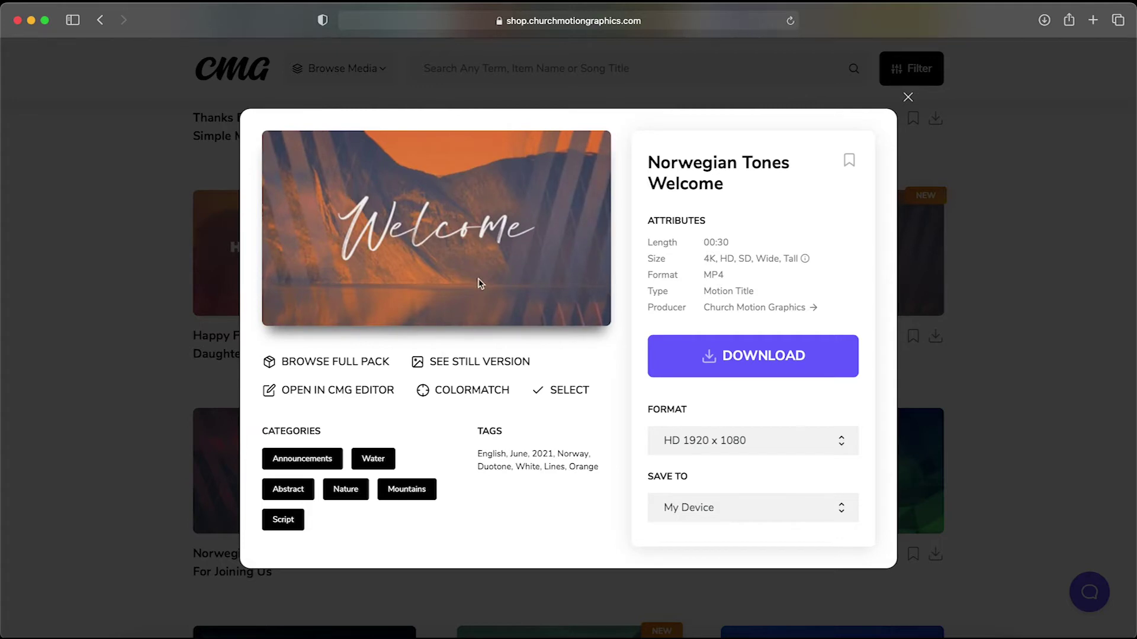
click(382, 392)
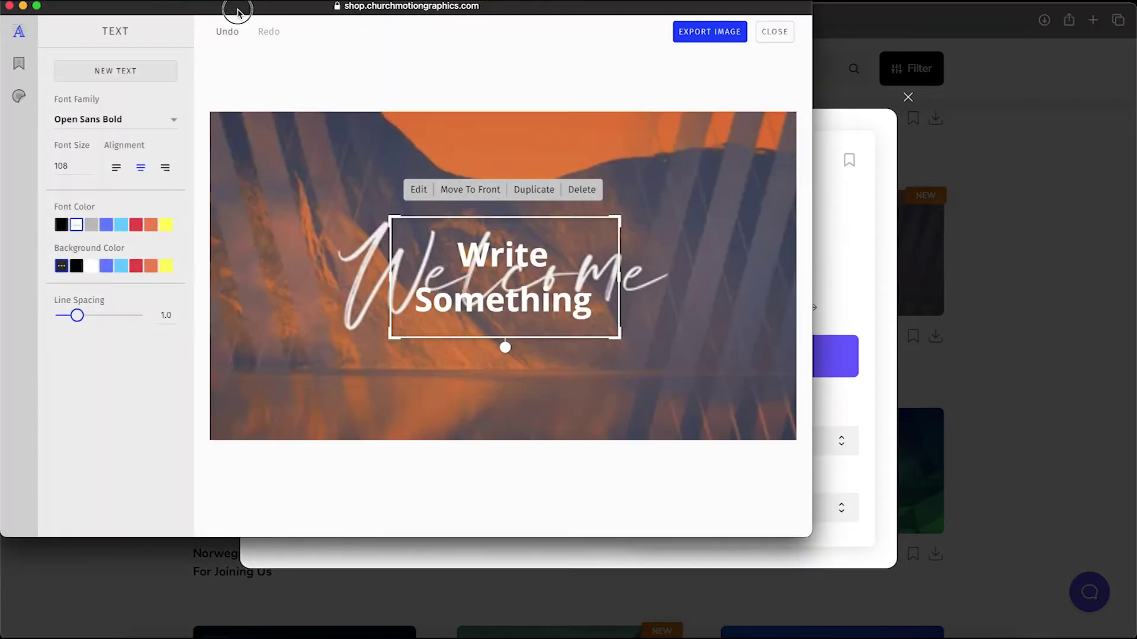
- Move the text box below Welcome and change its text to 'To Our Church!'
drag(237, 12, 382, 58)
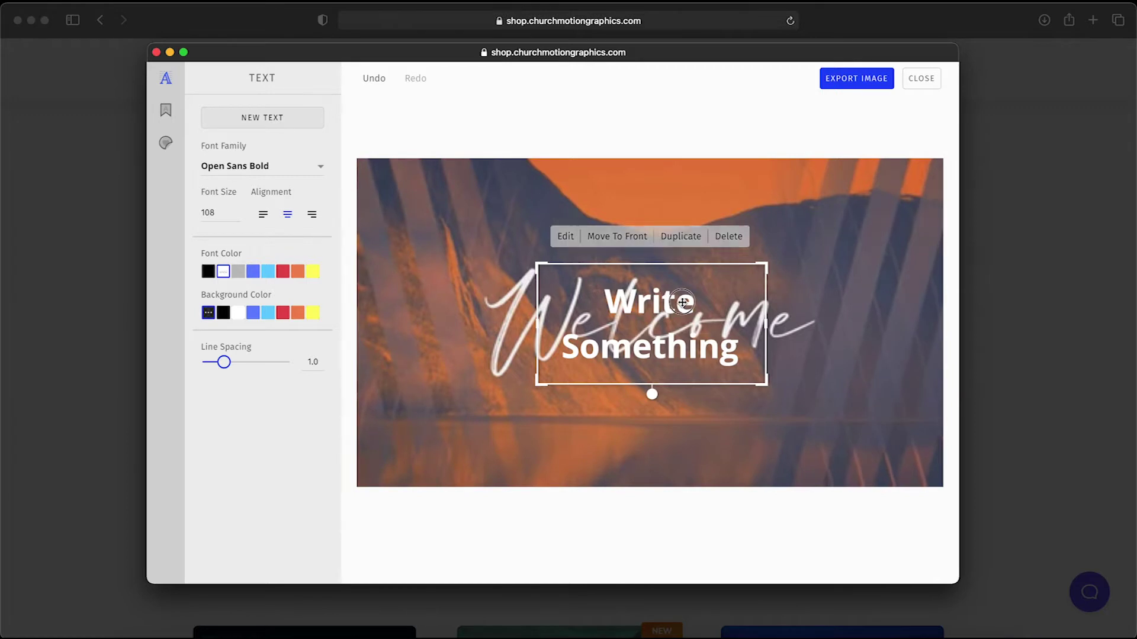
drag(676, 303, 683, 392)
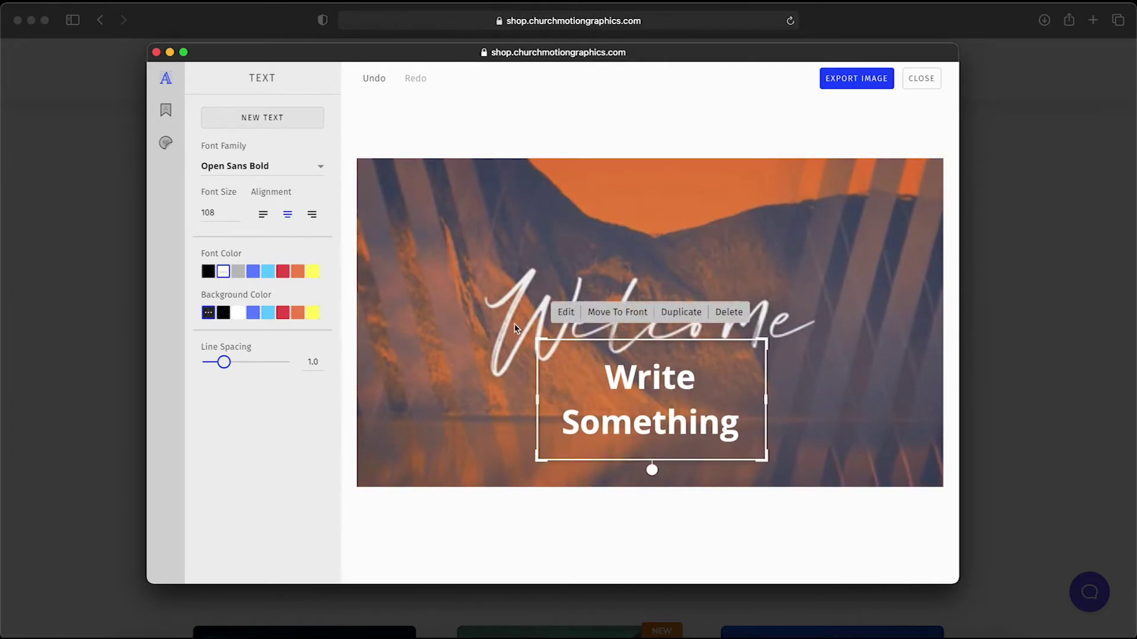
double_click(655, 383)
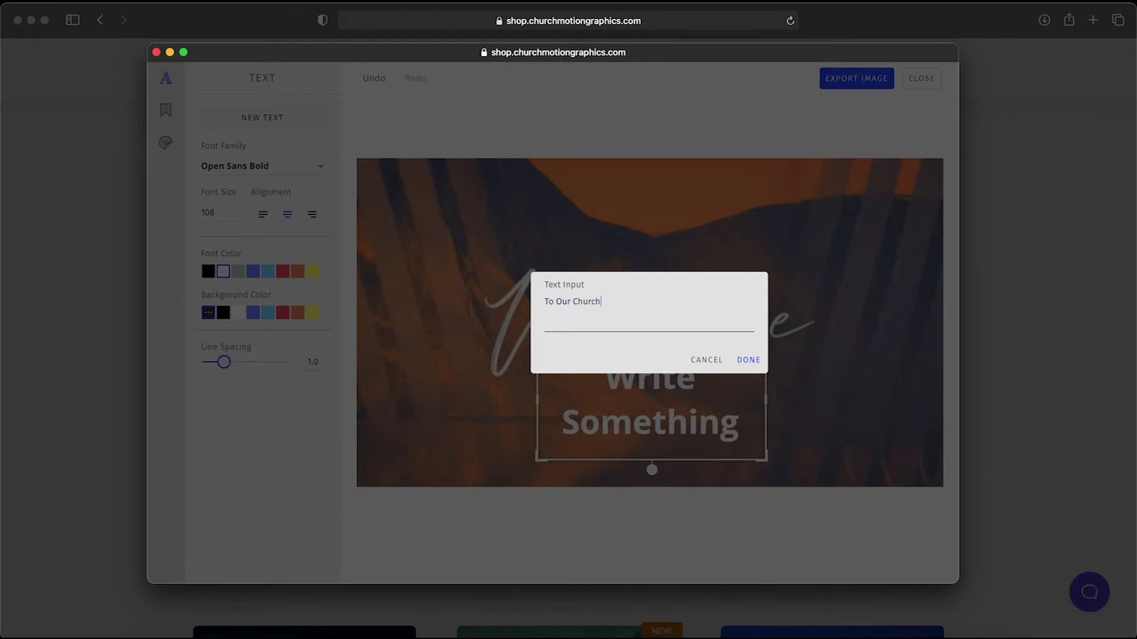
click(760, 356)
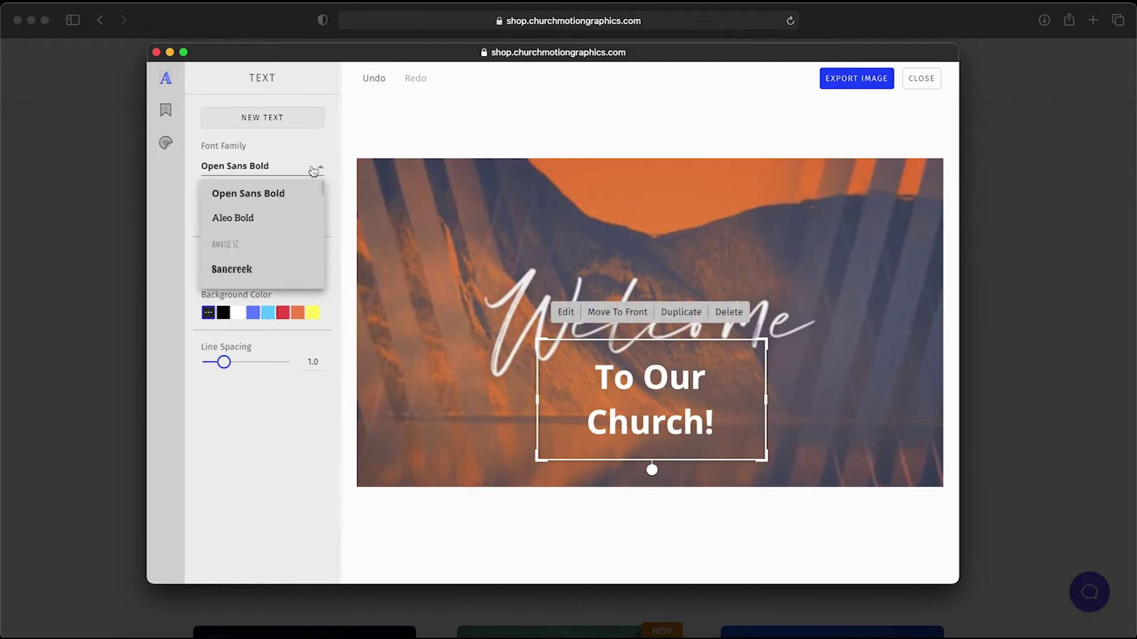
- Set 'To Our Church!' to CMG Sans Bold at font size 75
scroll(276, 241, down, 5)
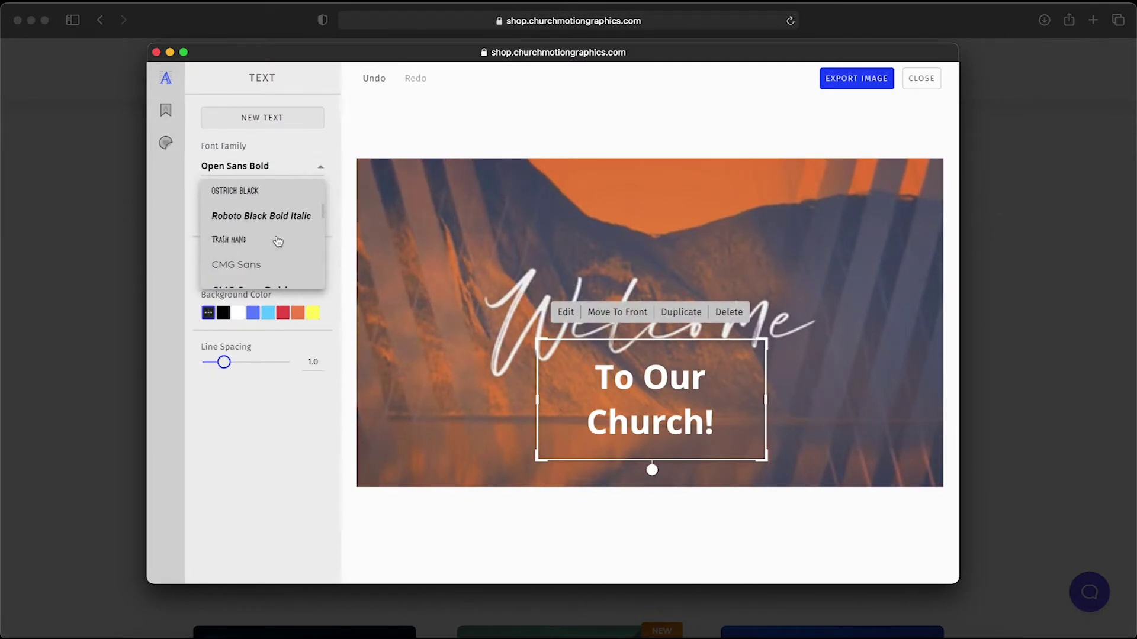
scroll(276, 241, down, 5)
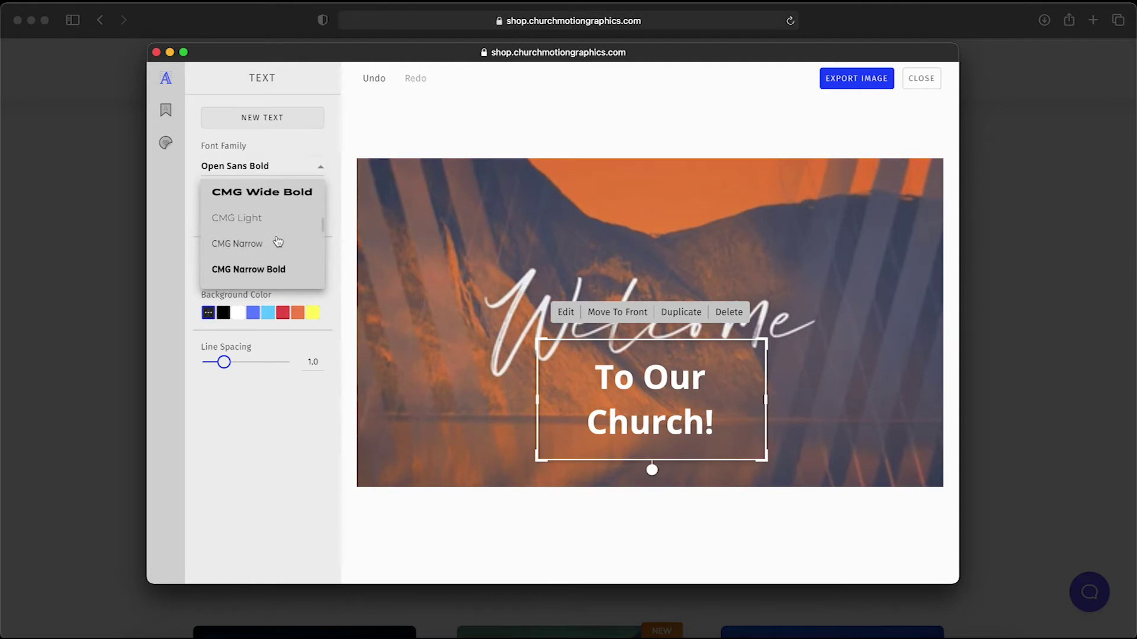
scroll(257, 230, up, 2)
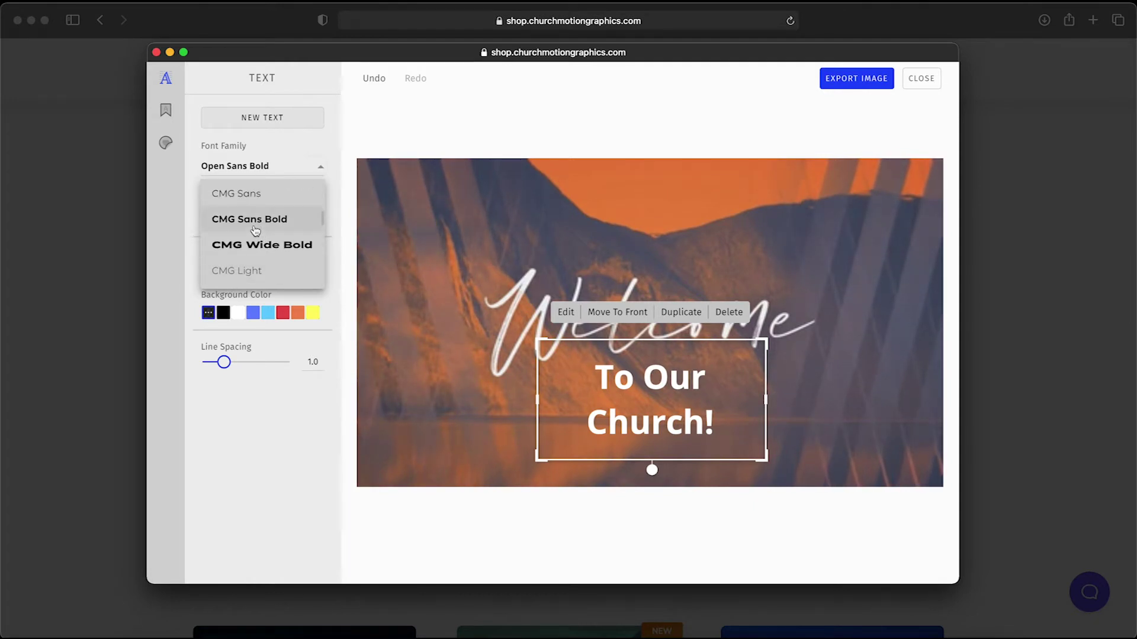
click(253, 228)
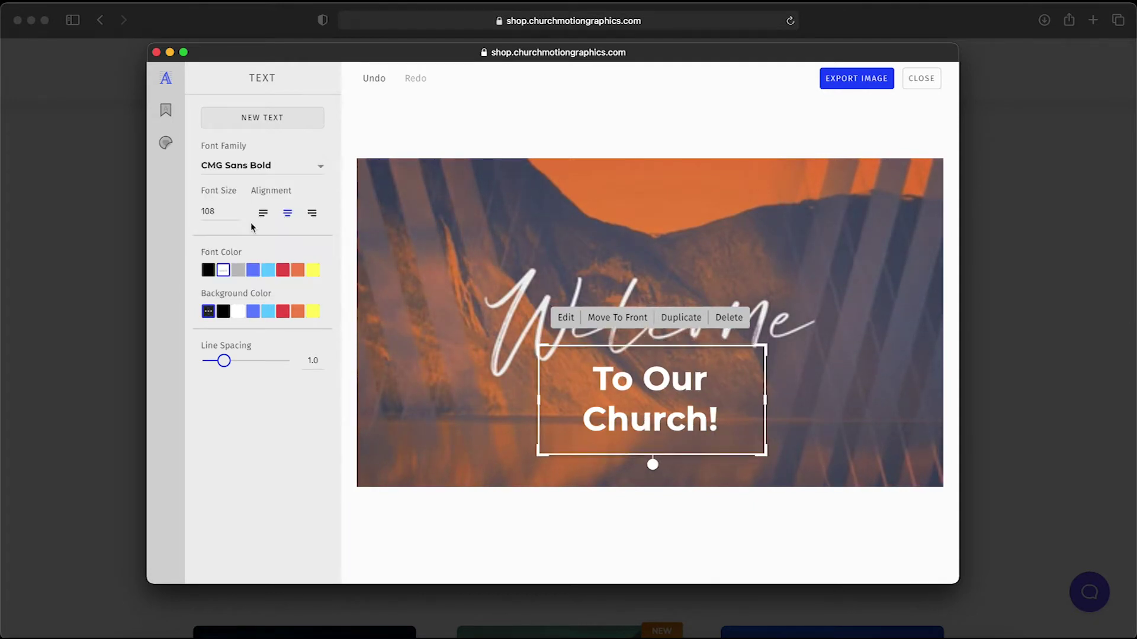
double_click(221, 211)
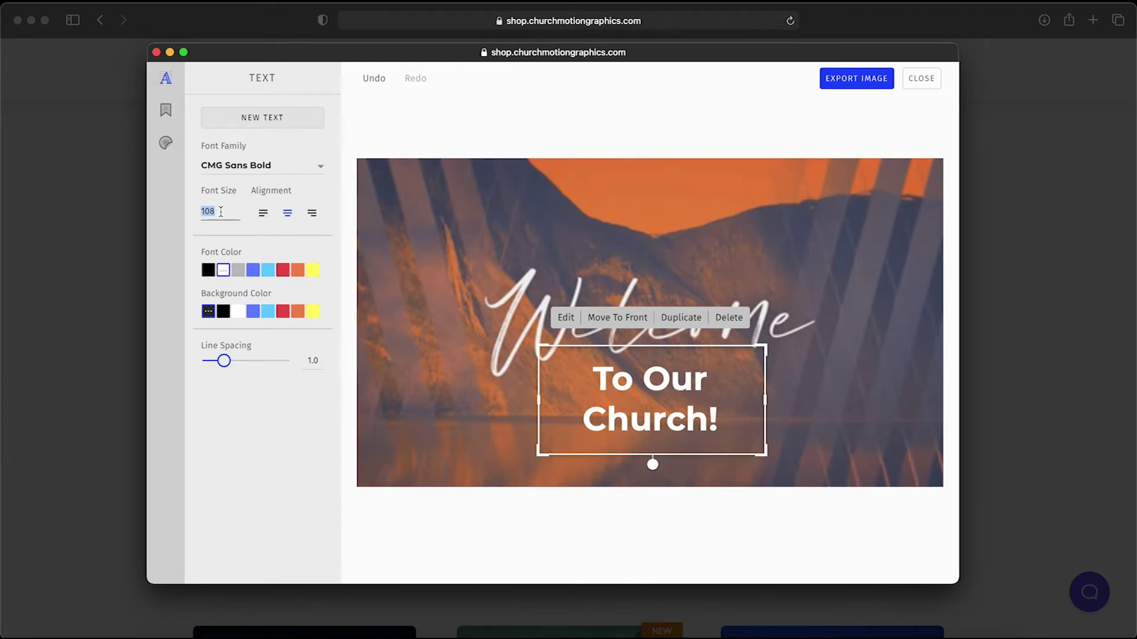
text(75)
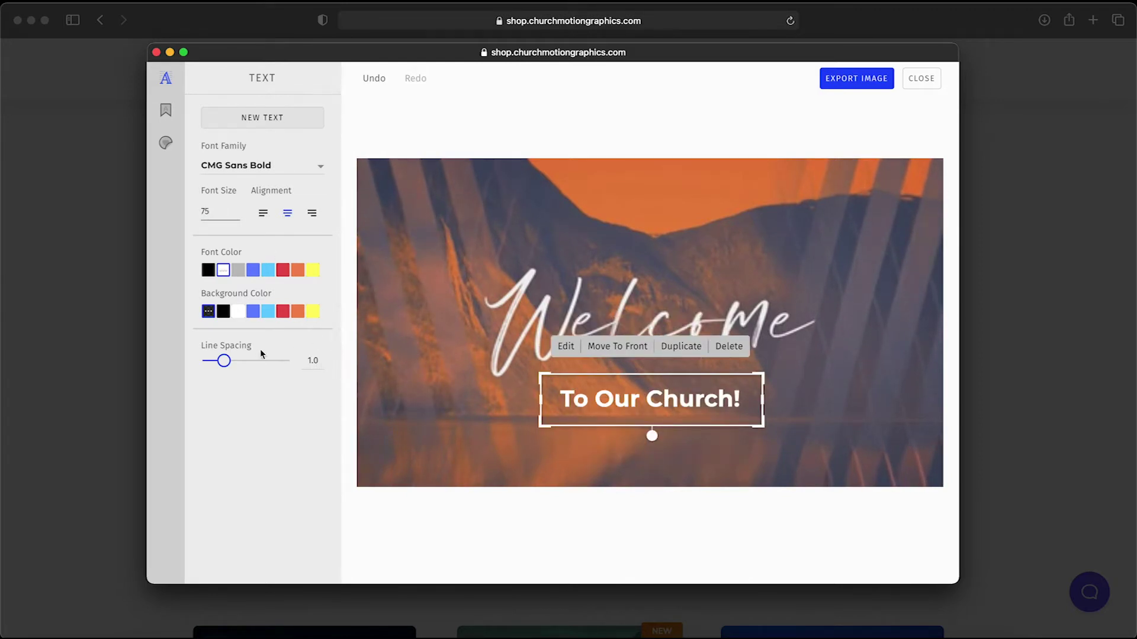
- Nudge 'To Our Church!' up just under Welcome and export the slide
click(535, 418)
click(647, 400)
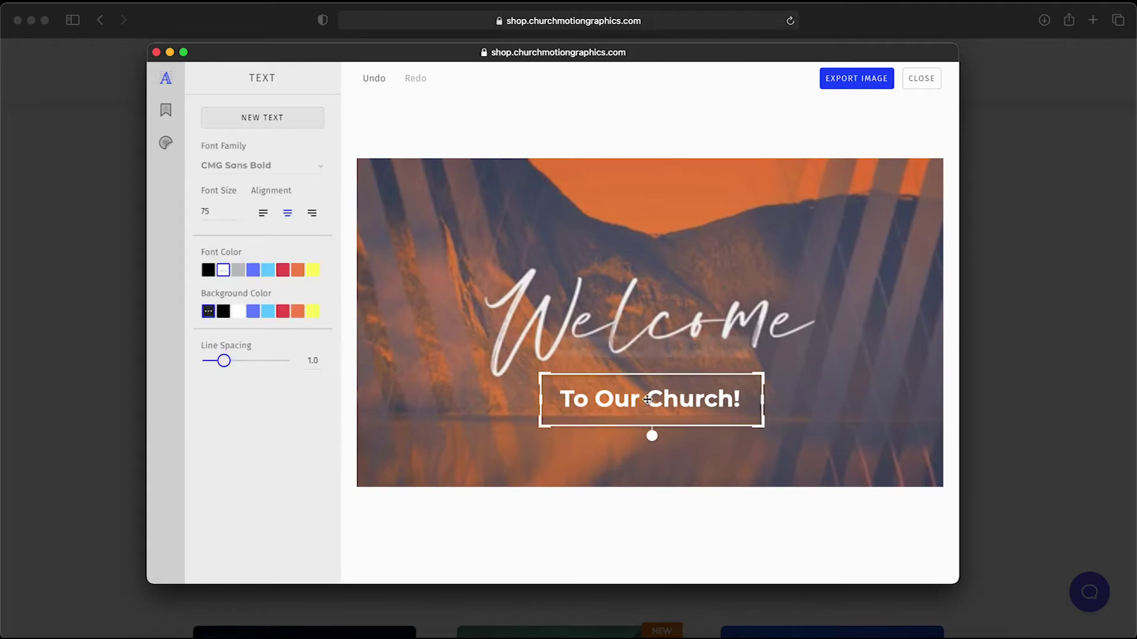
drag(647, 399, 682, 374)
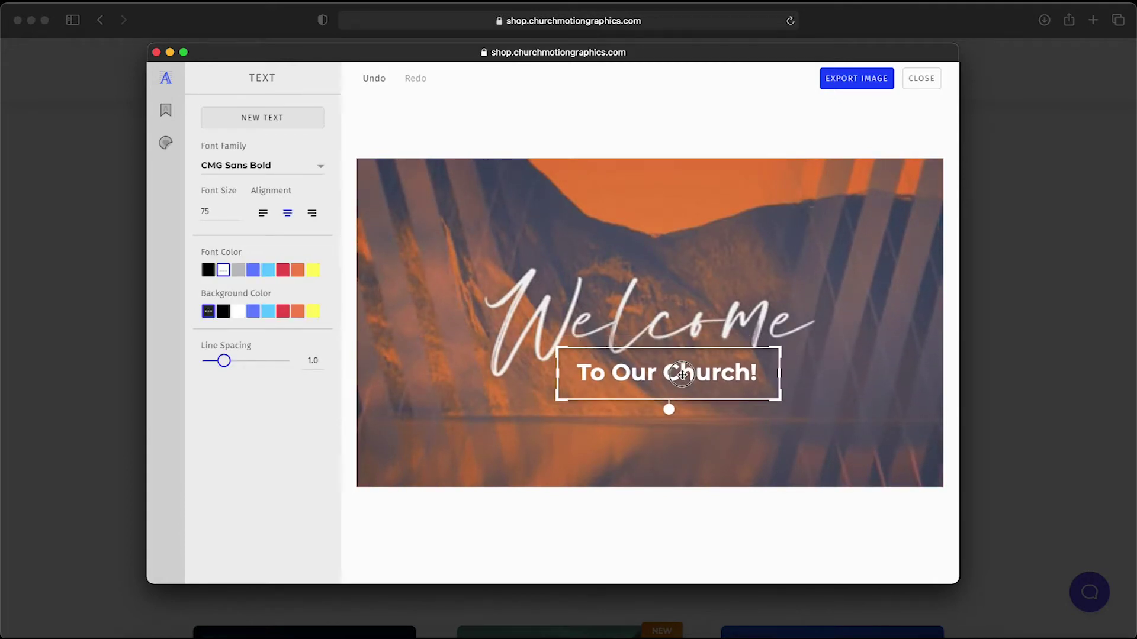
click(747, 488)
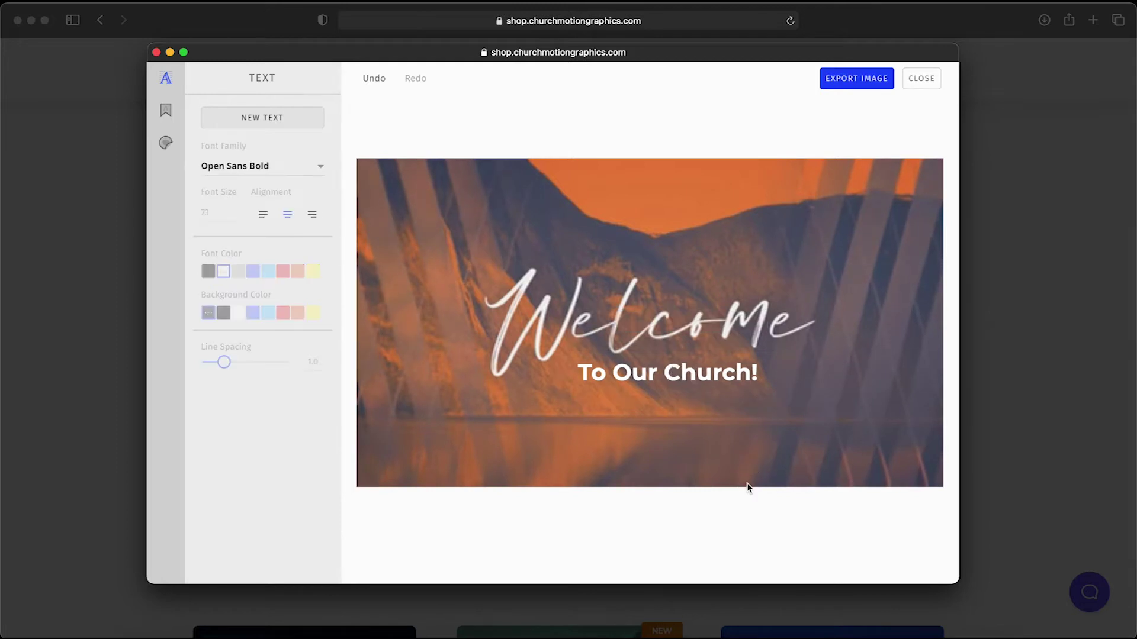
click(691, 373)
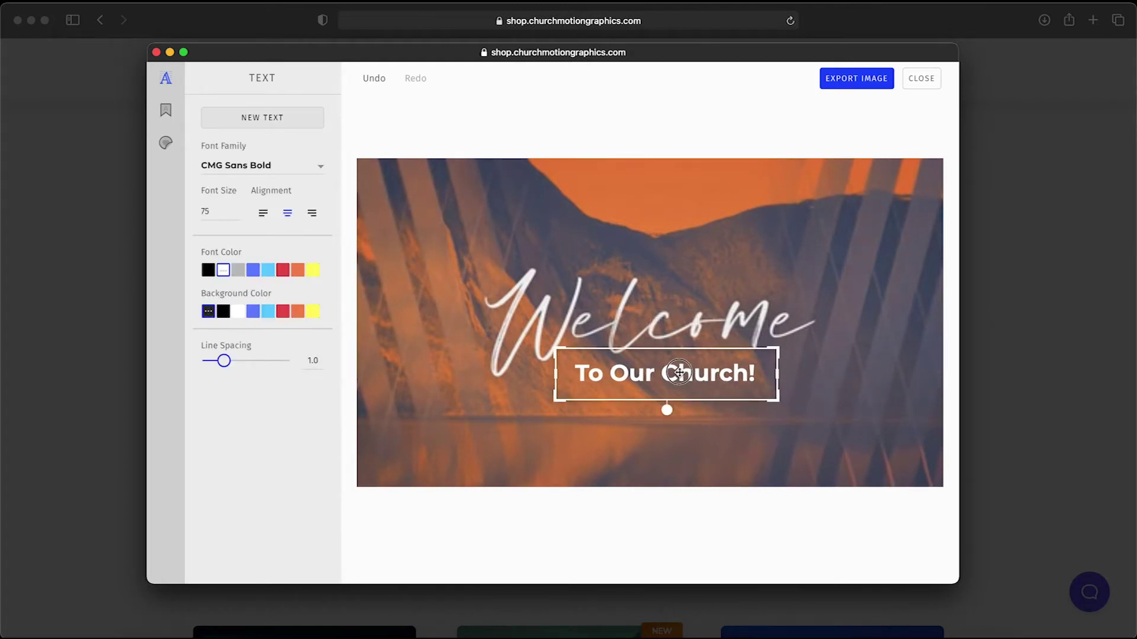
click(747, 442)
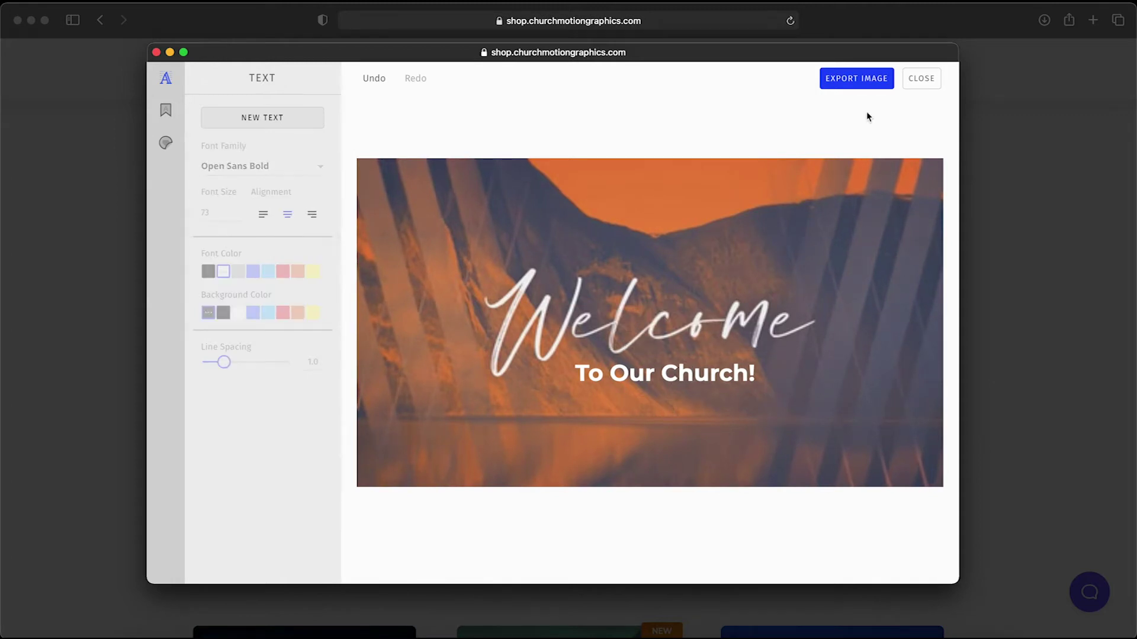
click(859, 85)
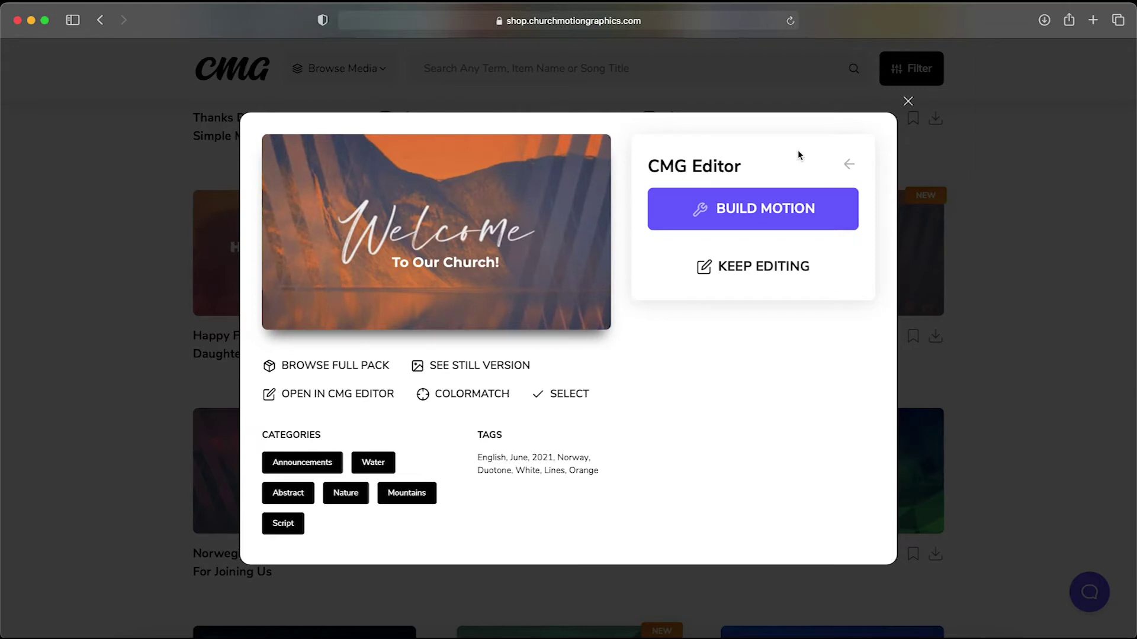
- Build the slide as a motion video and download the rendered clip
click(836, 208)
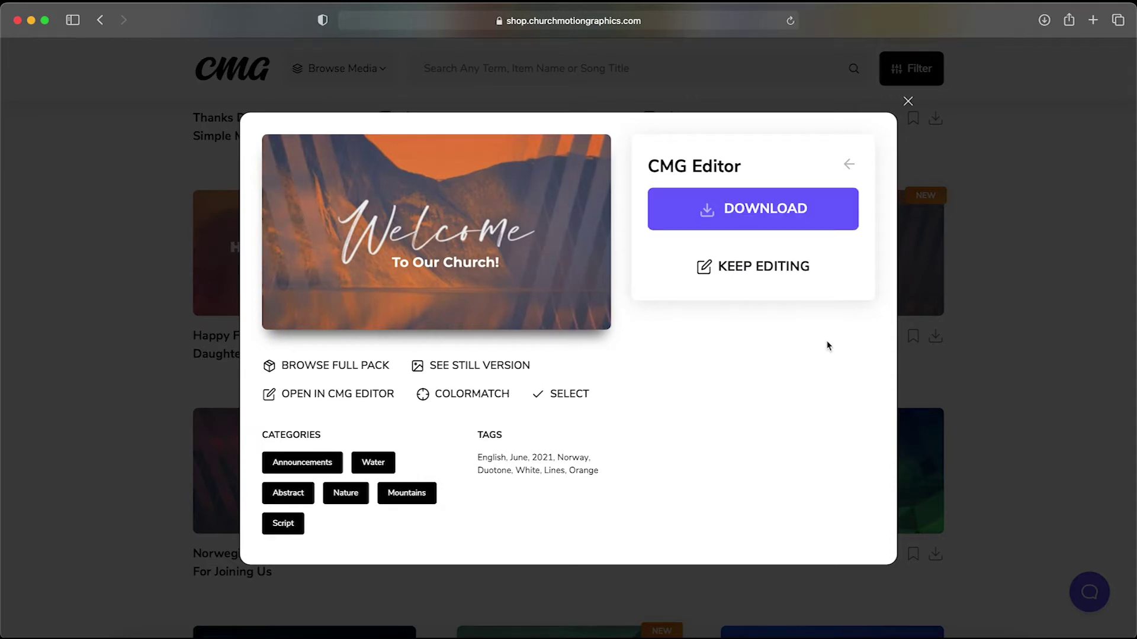
click(826, 212)
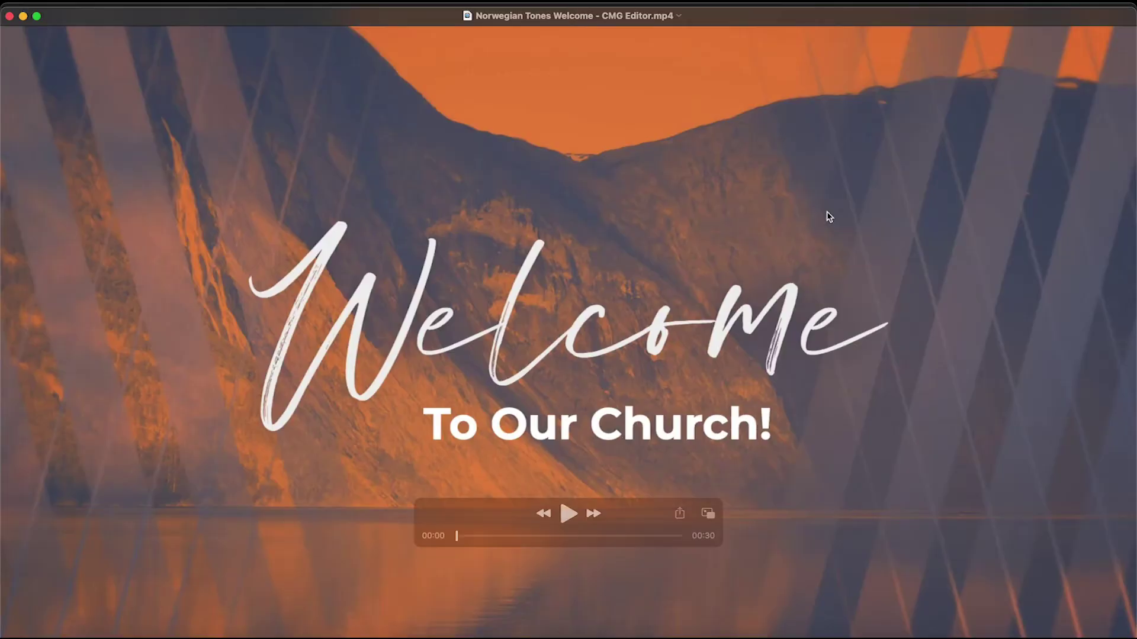
- Play the downloaded Welcome mp4 in QuickTime, then reopen the shop's media categories
click(567, 514)
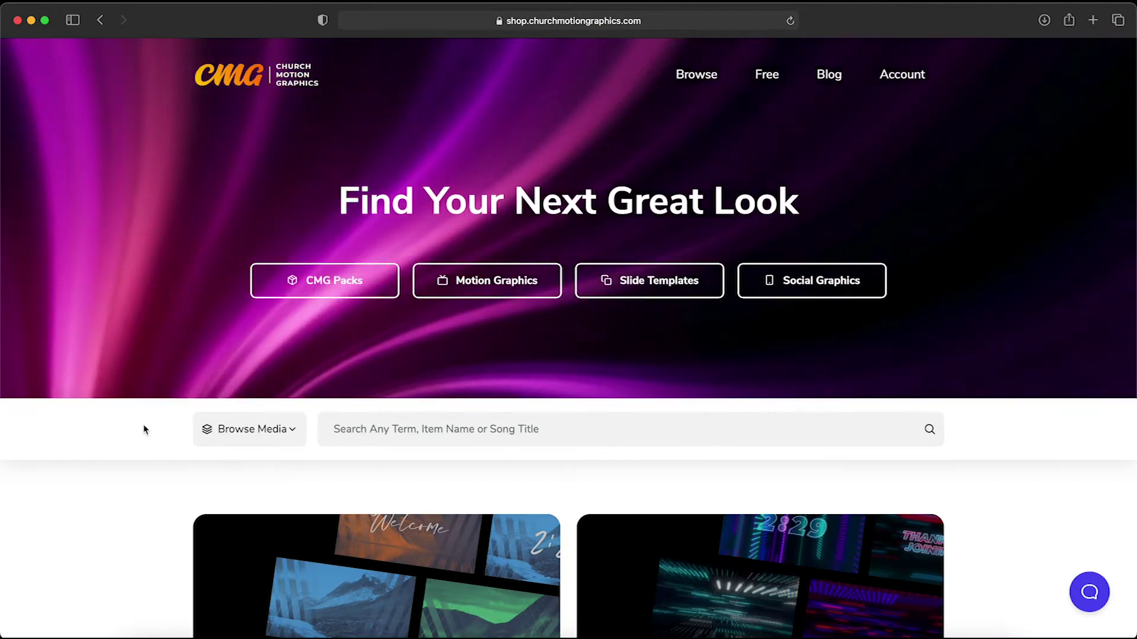
click(250, 438)
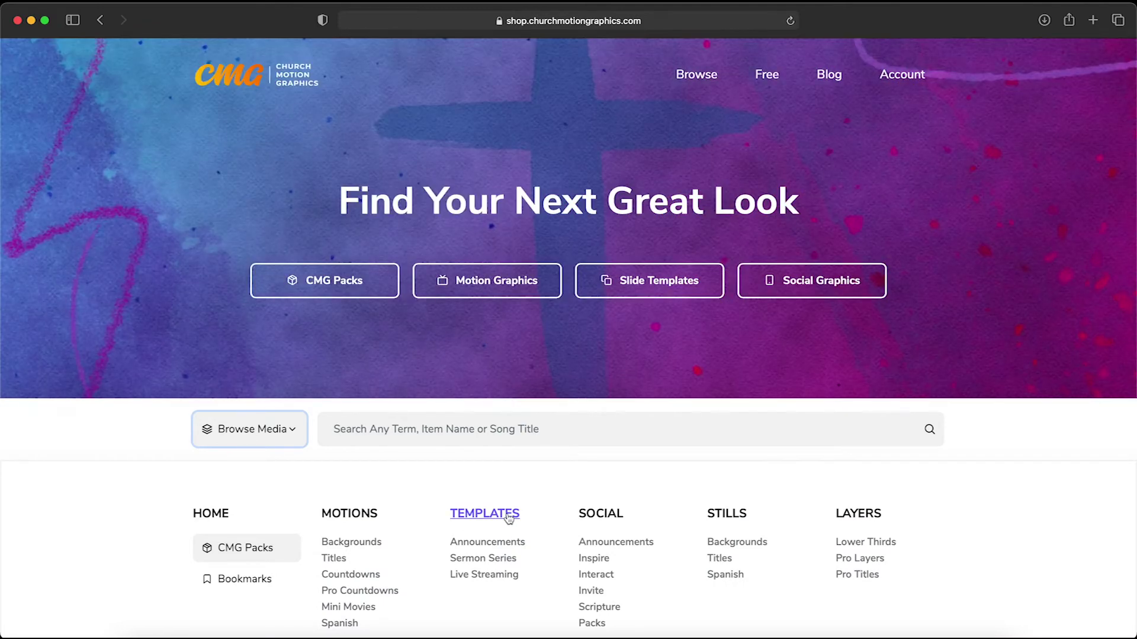
- Open Slide Templates, jump to Announcements, and view all 938 Announcements templates
click(516, 520)
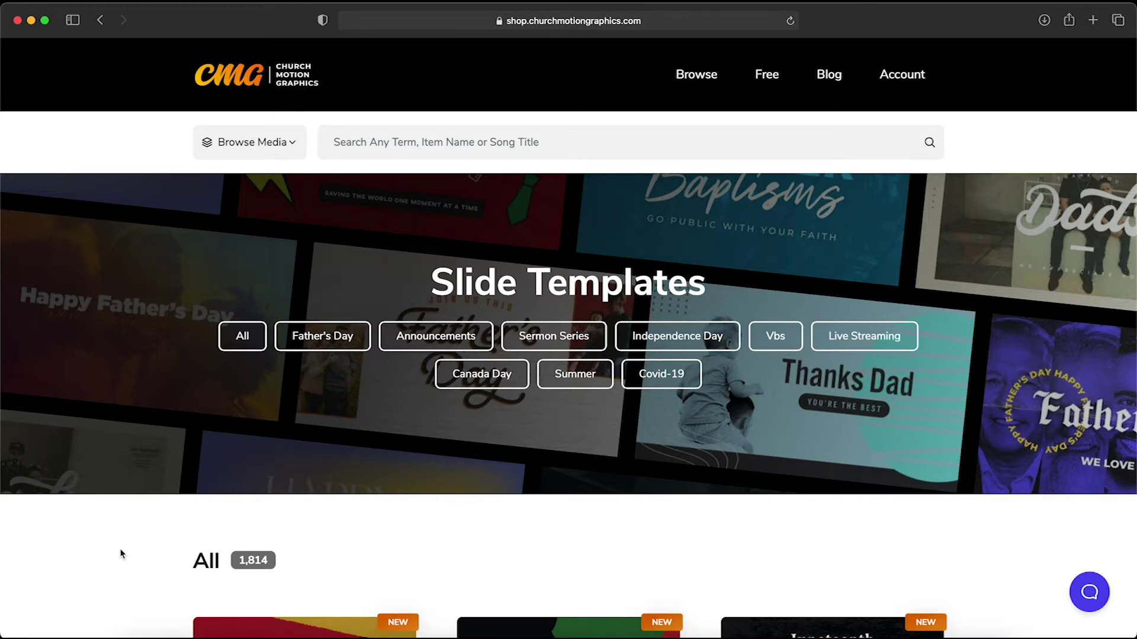
scroll(120, 553, down, 10)
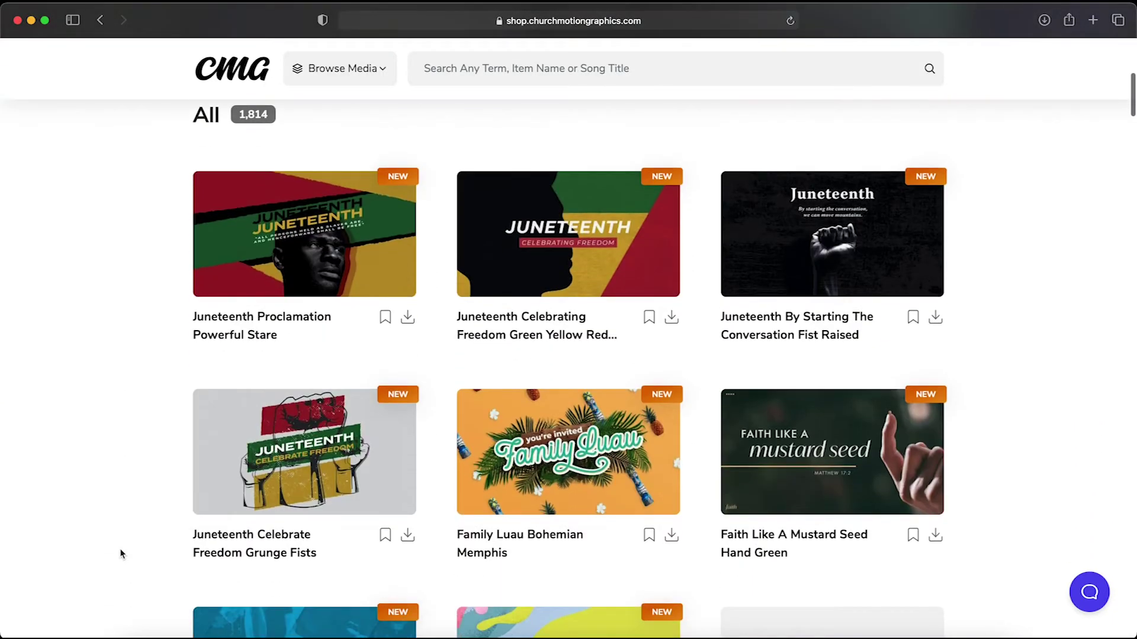
scroll(121, 553, down, 11)
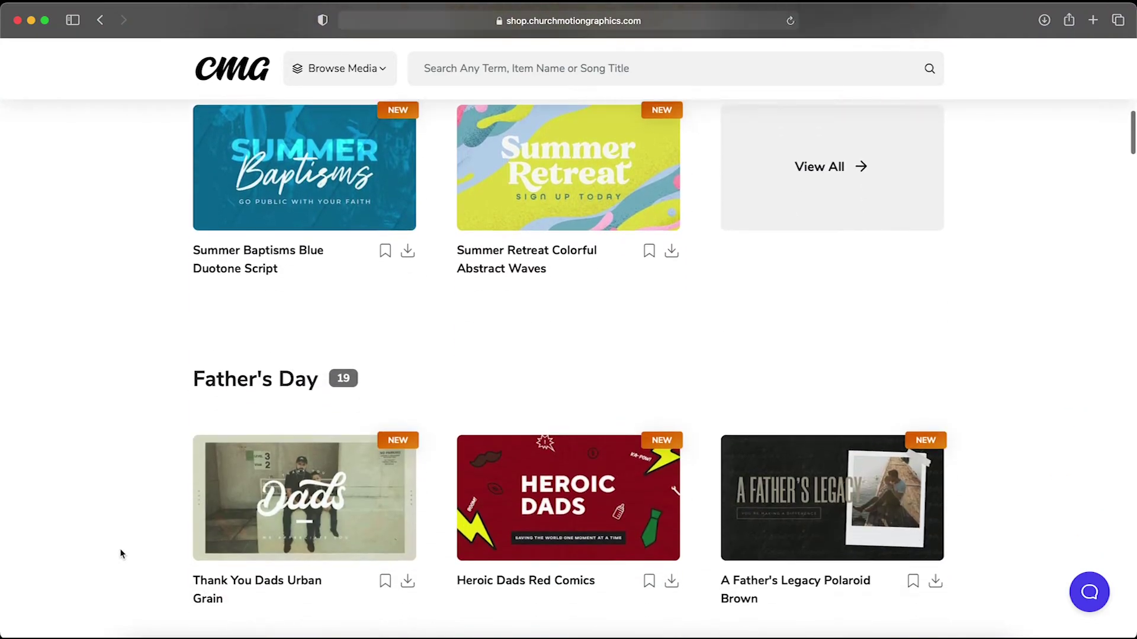
scroll(121, 553, down, 7)
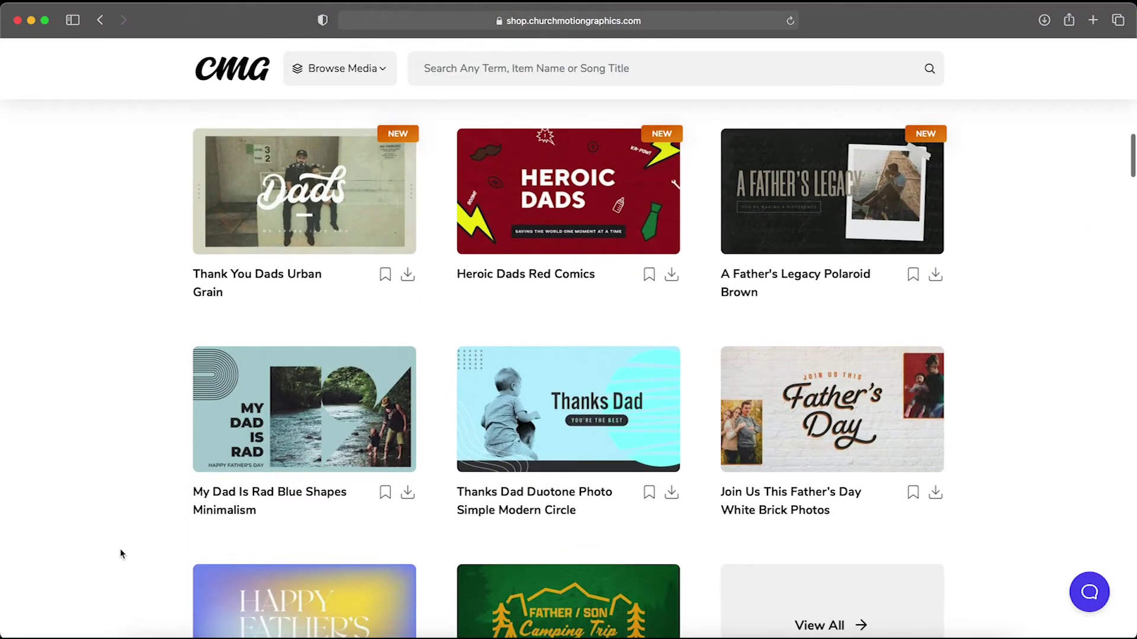
scroll(120, 554, up, 20)
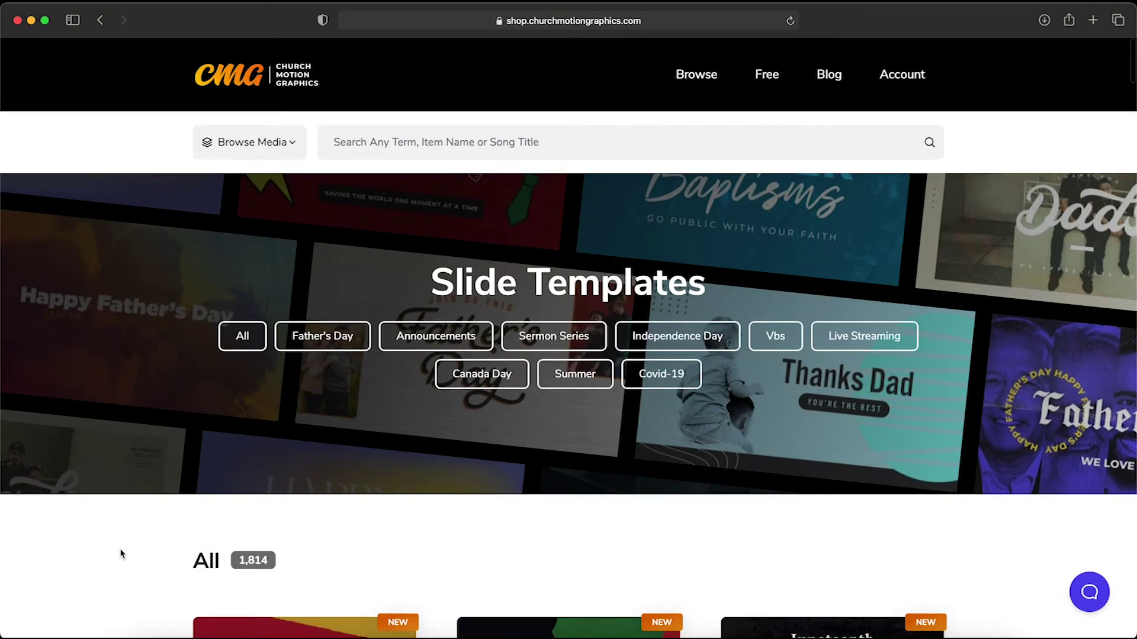
scroll(121, 553, down, 1)
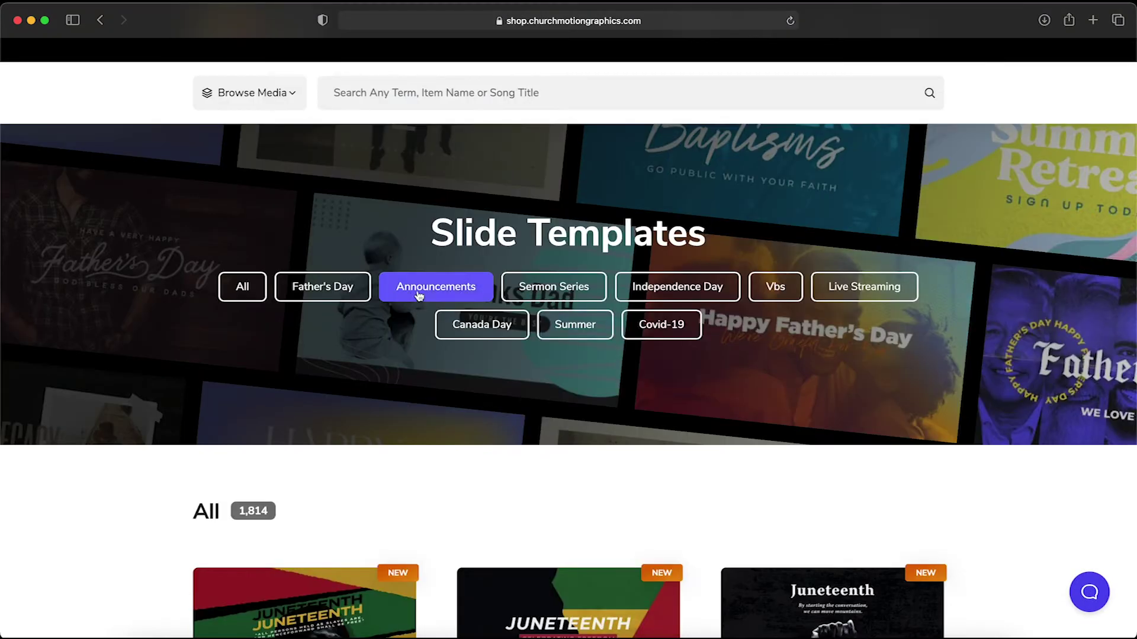
click(418, 293)
scroll(418, 294, up, 2)
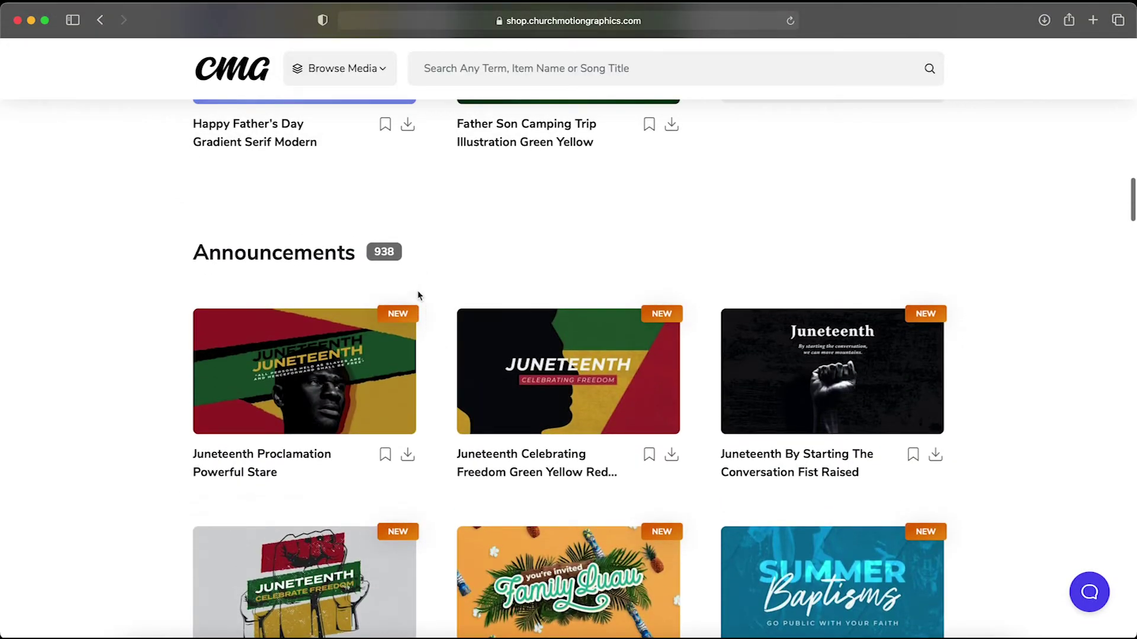
scroll(418, 294, down, 3)
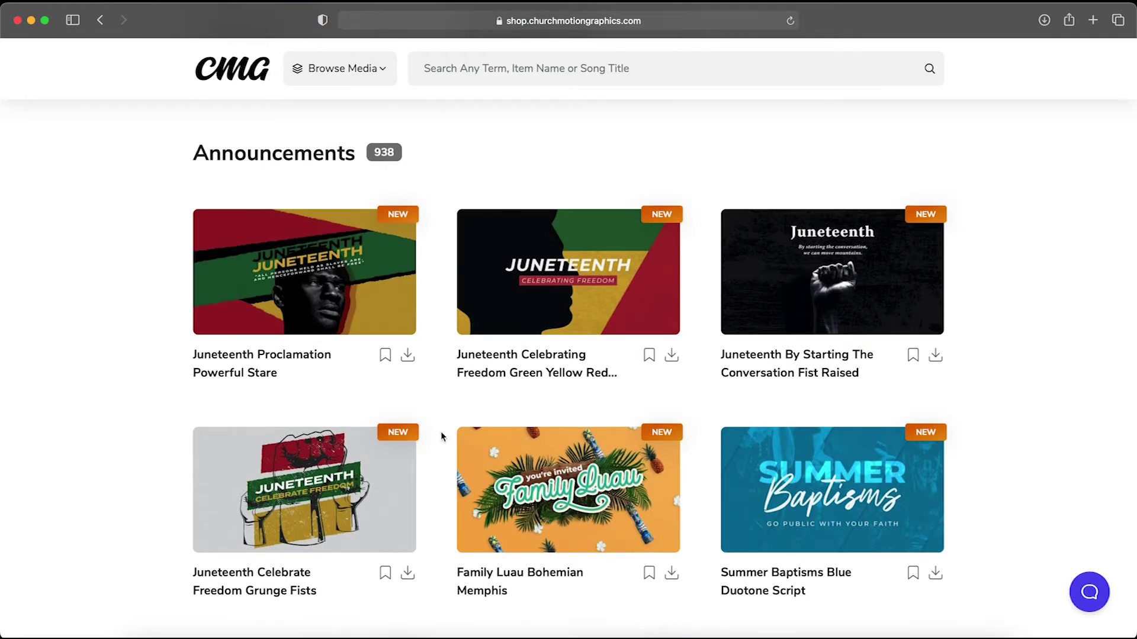
scroll(441, 436, down, 5)
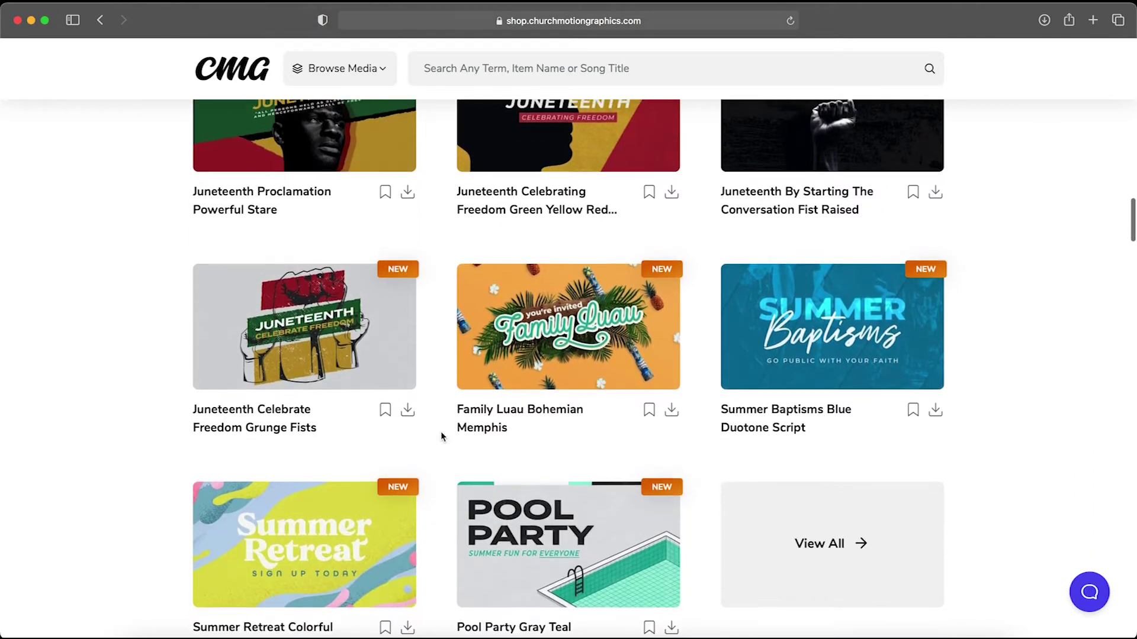
click(842, 539)
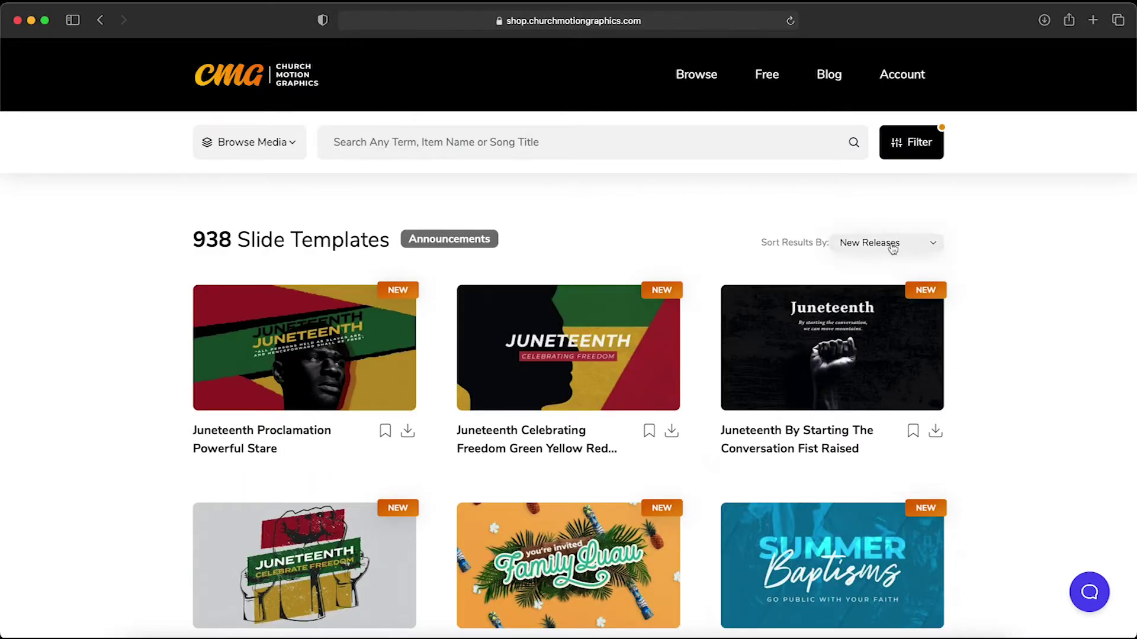
- Sort Announcements by Trending and open the 4th of July Picnic Photo Grilling Circle Lines template
click(892, 249)
click(887, 256)
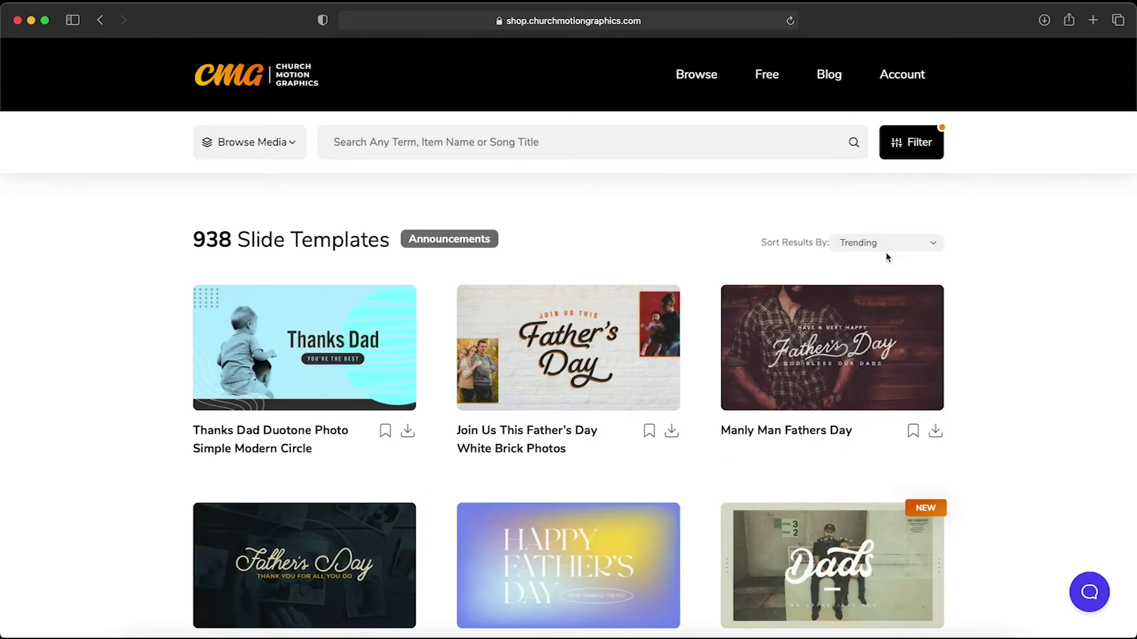
scroll(1038, 432, down, 10)
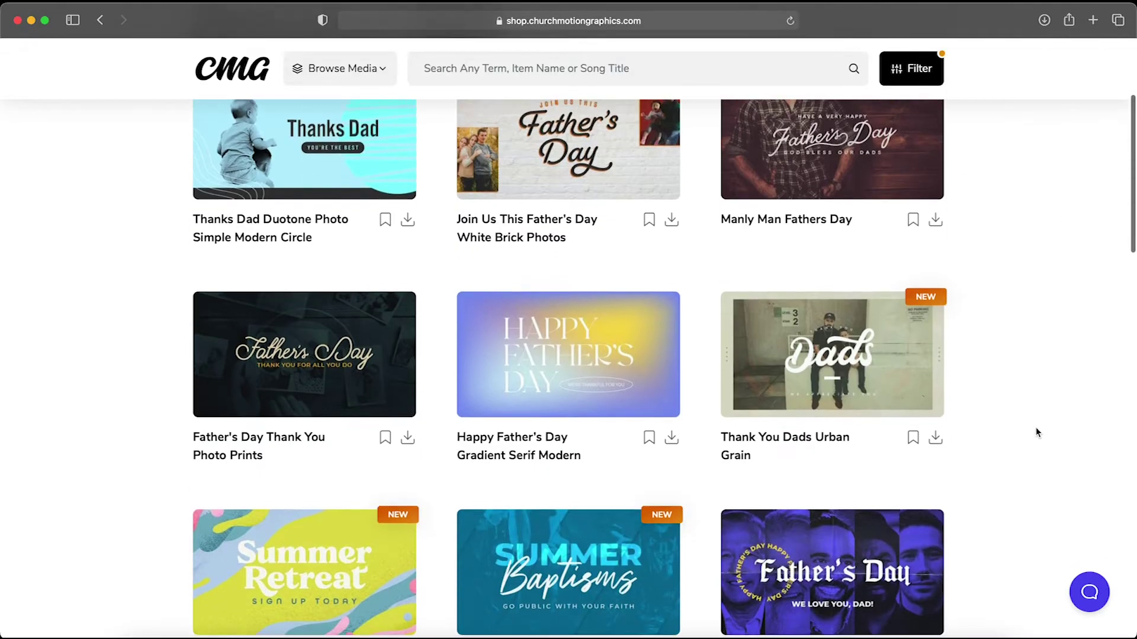
scroll(1037, 432, down, 10)
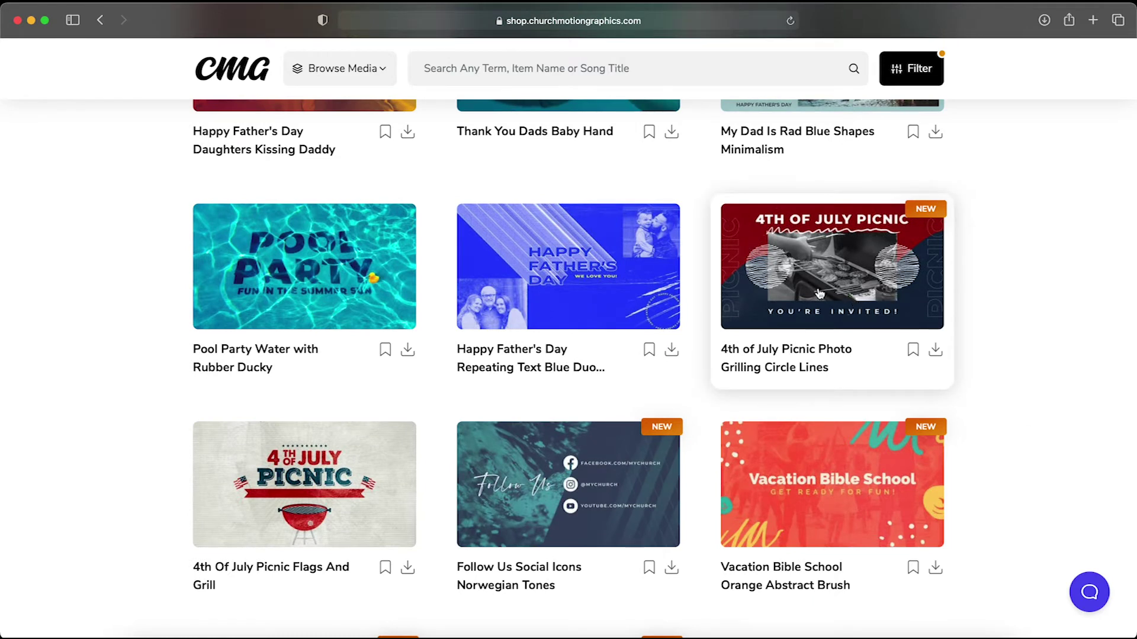
click(833, 292)
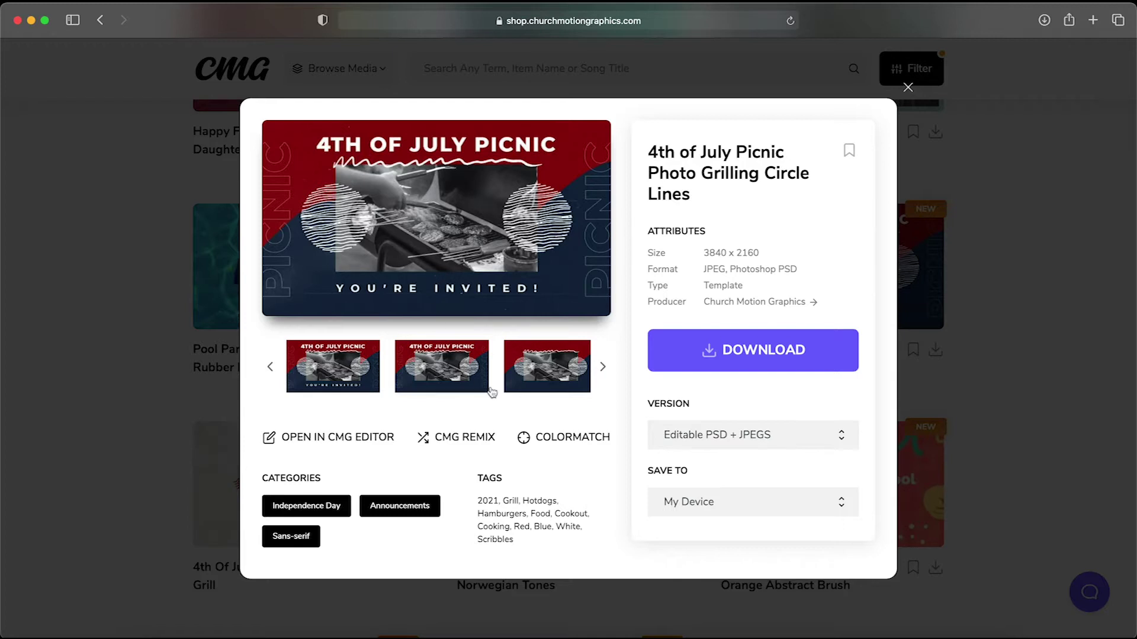
- Compare the 4th of July Picnic versions, then open the Blank JPEG one in CMG Editor
click(450, 370)
click(525, 375)
click(444, 373)
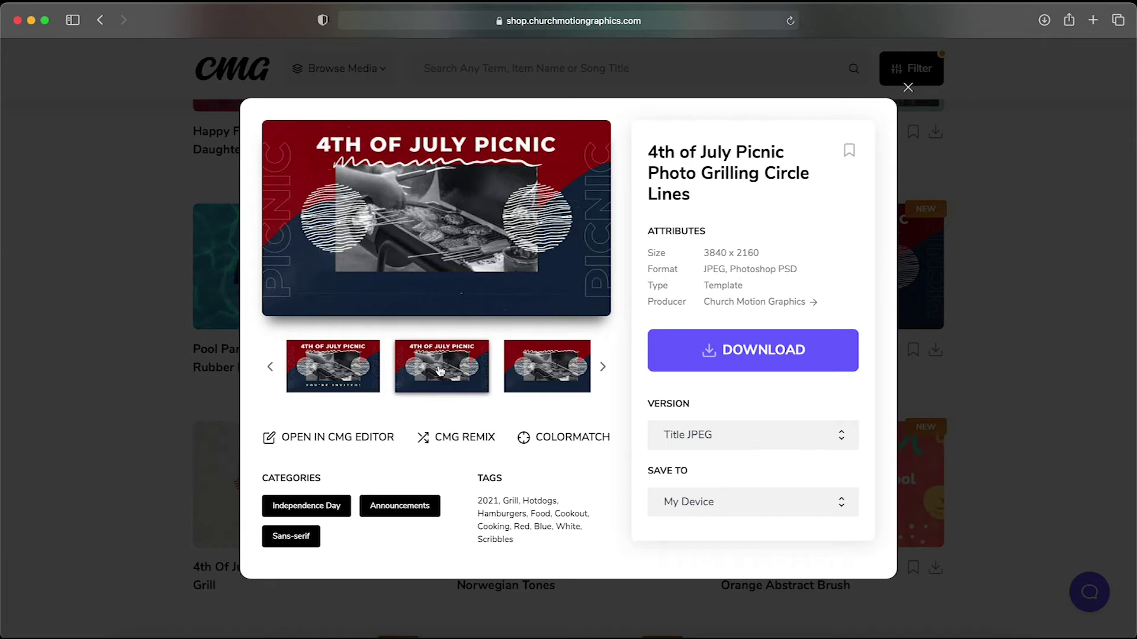
click(538, 374)
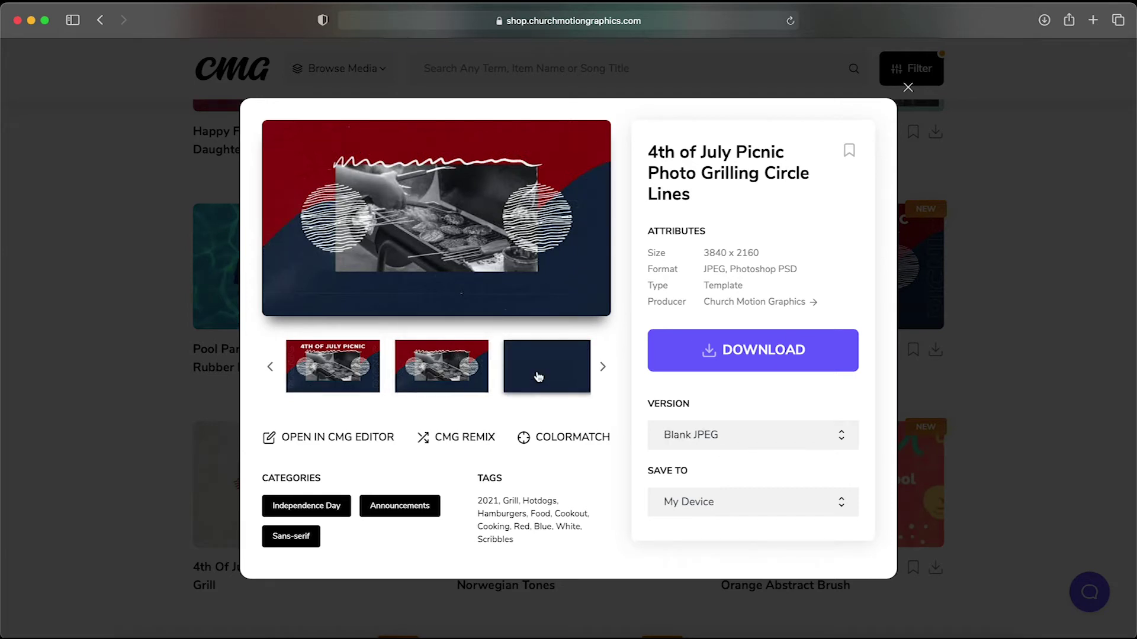
click(603, 368)
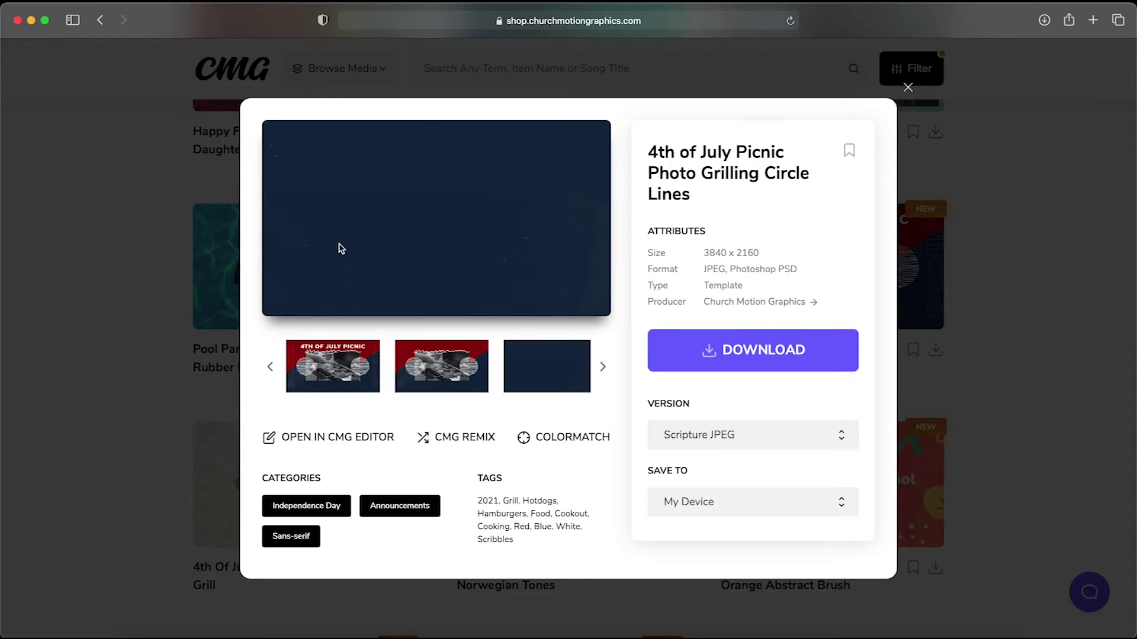
click(448, 374)
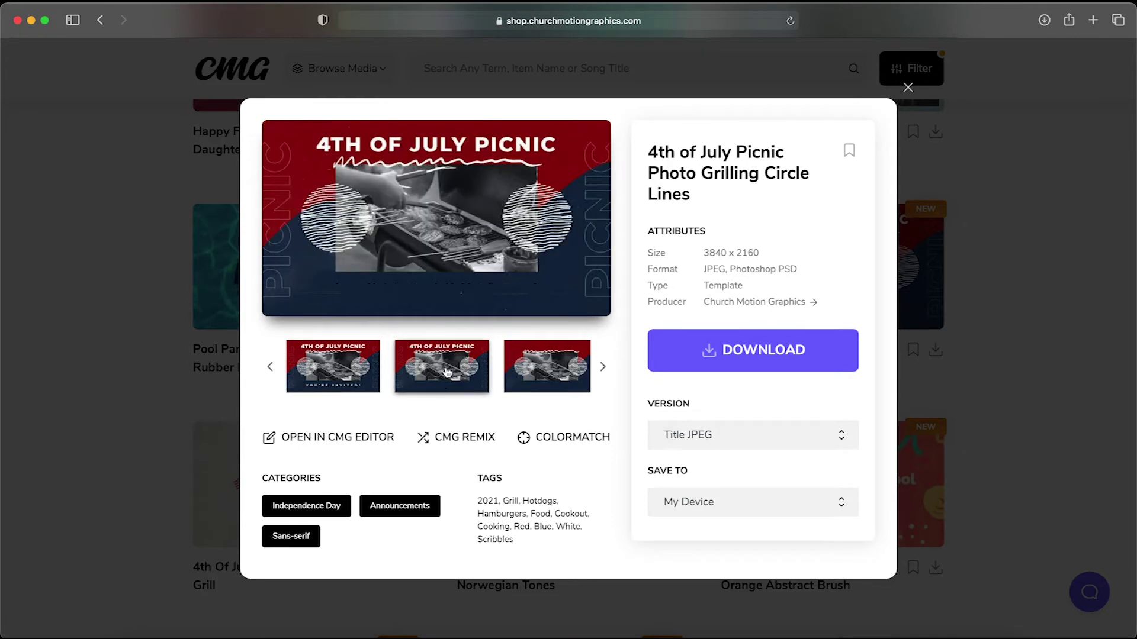
click(532, 373)
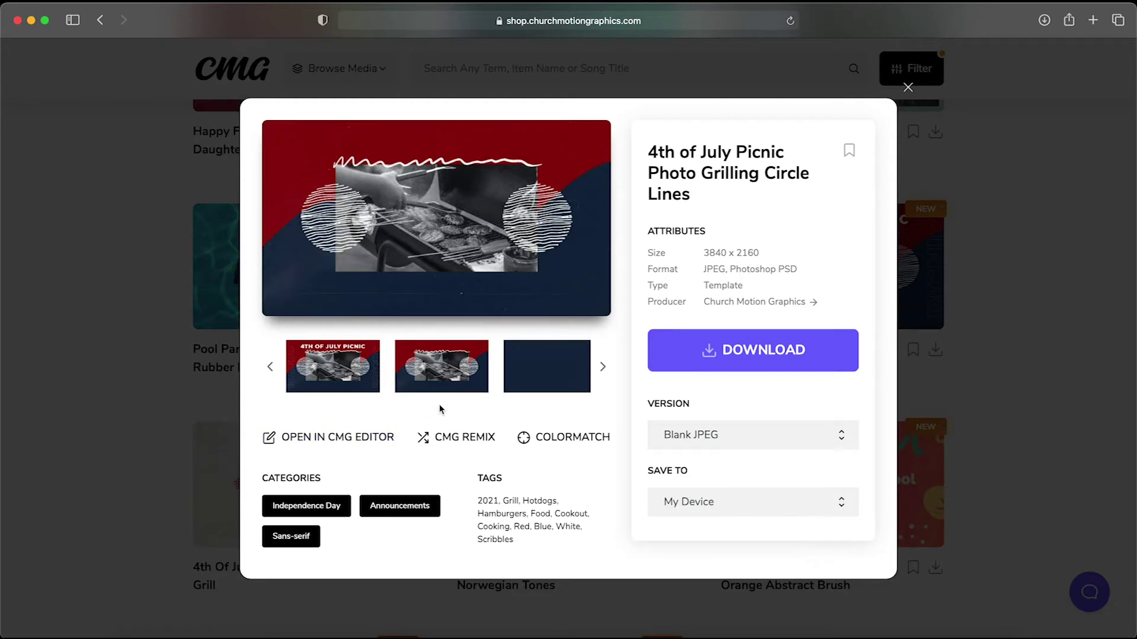
click(329, 378)
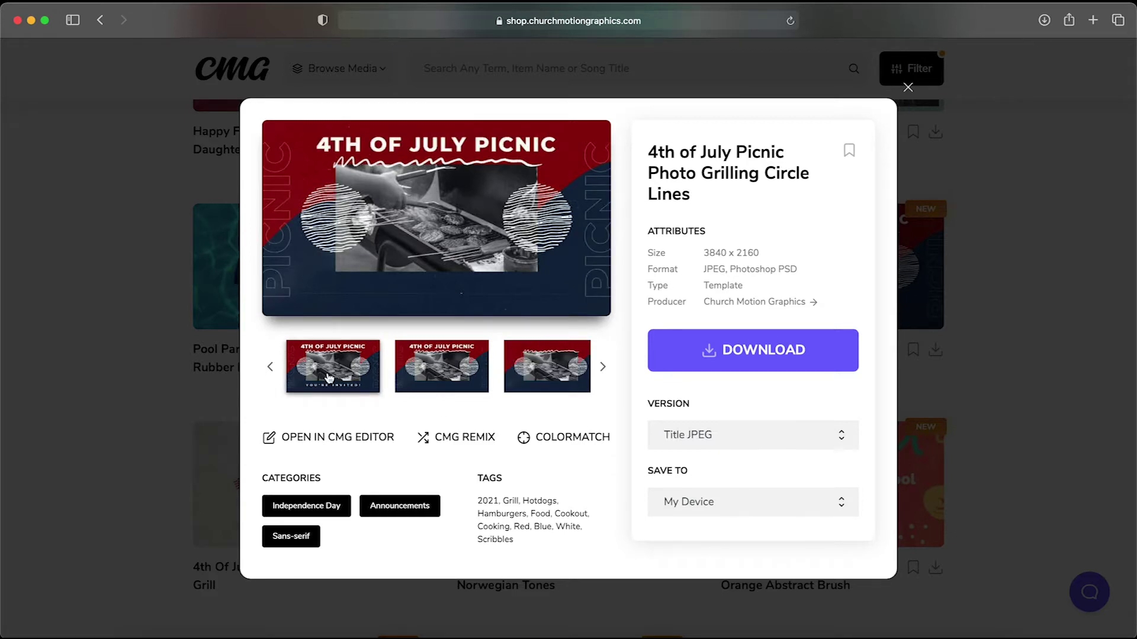
click(340, 379)
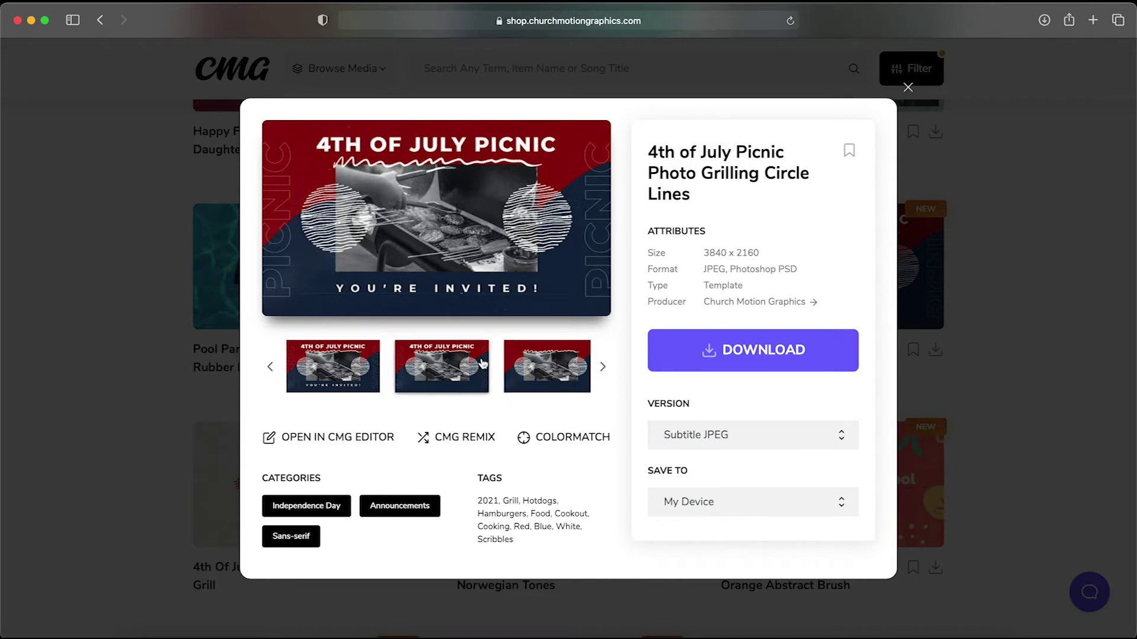
click(551, 369)
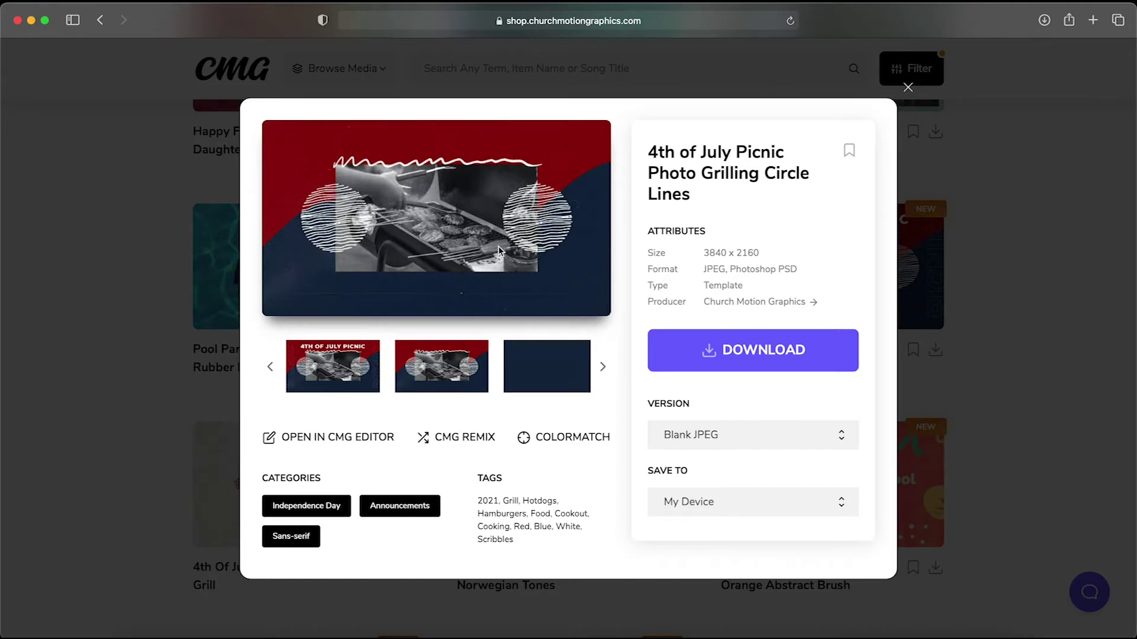
click(350, 443)
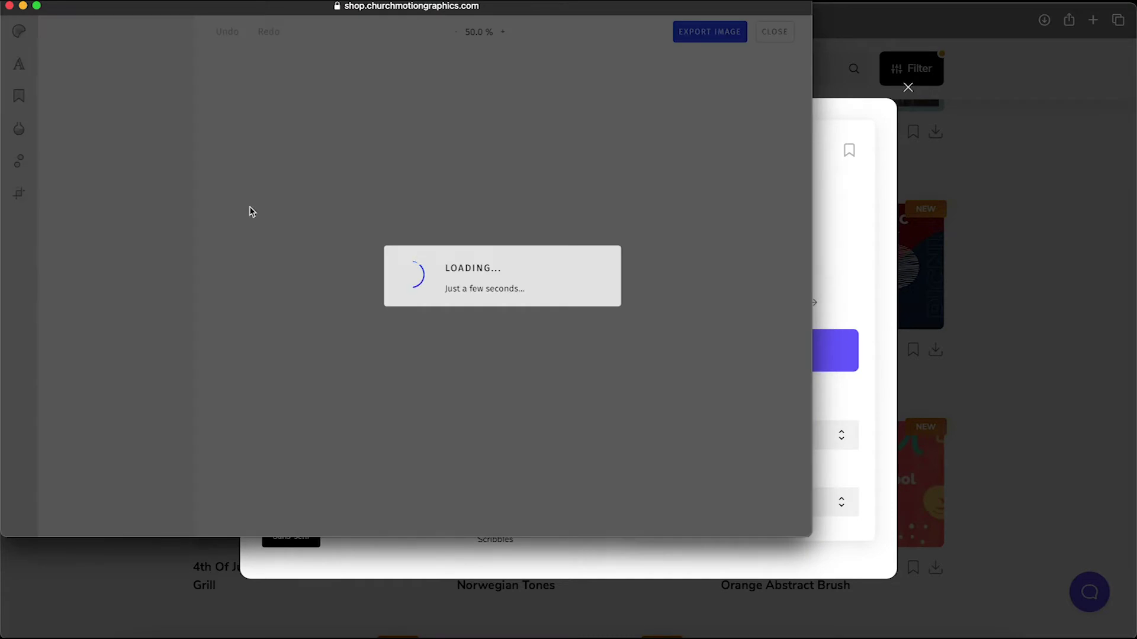
- Centre the editor and tint the grilling template with DuoTone Deep Blue, then Plum
drag(159, 13, 304, 61)
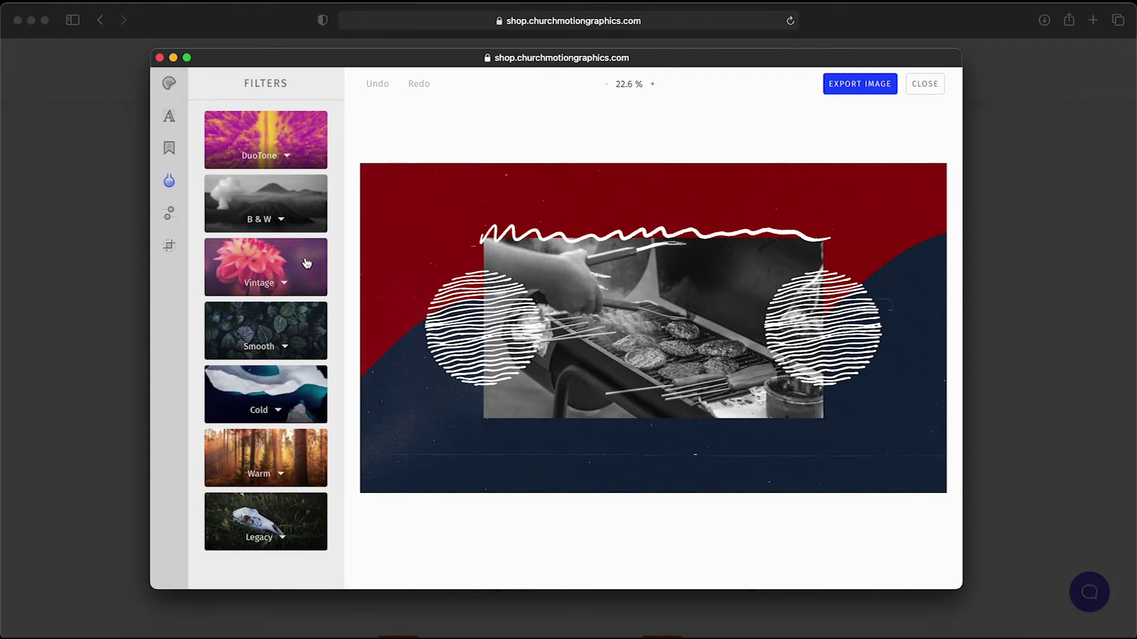
click(296, 151)
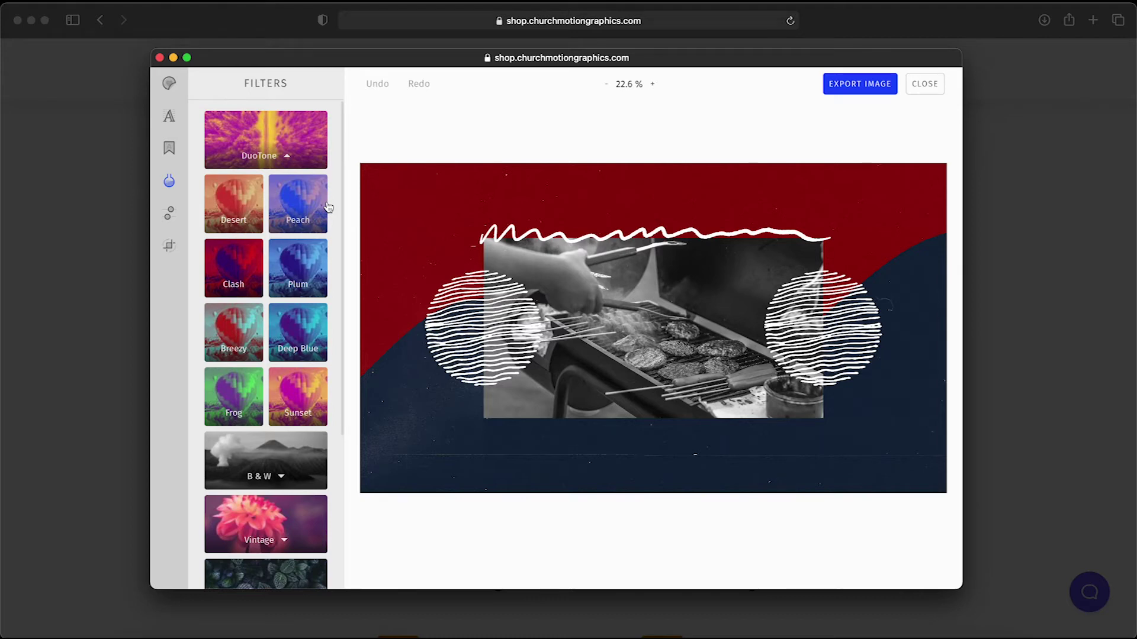
click(310, 324)
click(296, 386)
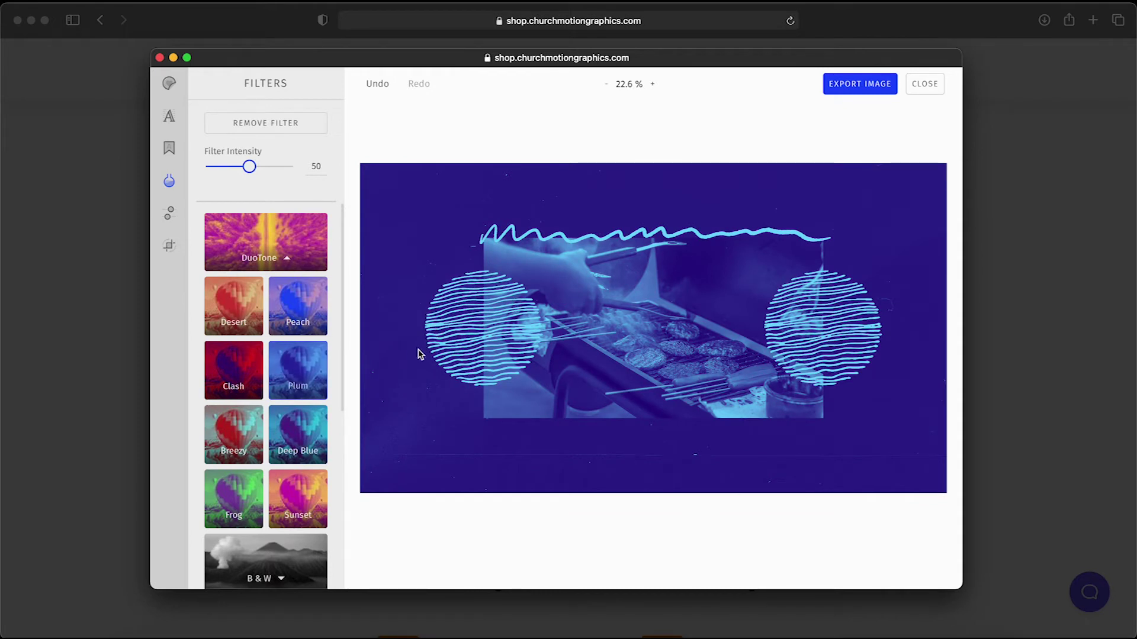
- Add a text box reading 'CHURCH COOKOUT' in capitals
click(169, 120)
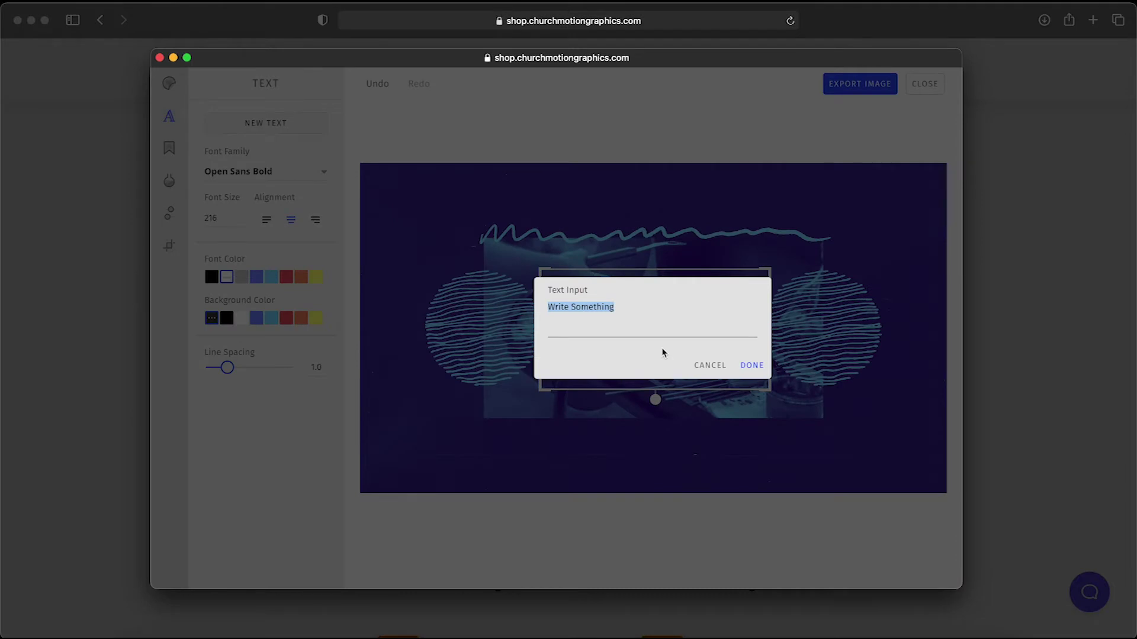
text(Church)
key(BackSpace)
key(BackSpace)
key(BackSpace)
key(BackSpace)
key(BackSpace)
text(HURCH)
text(COOKOUT)
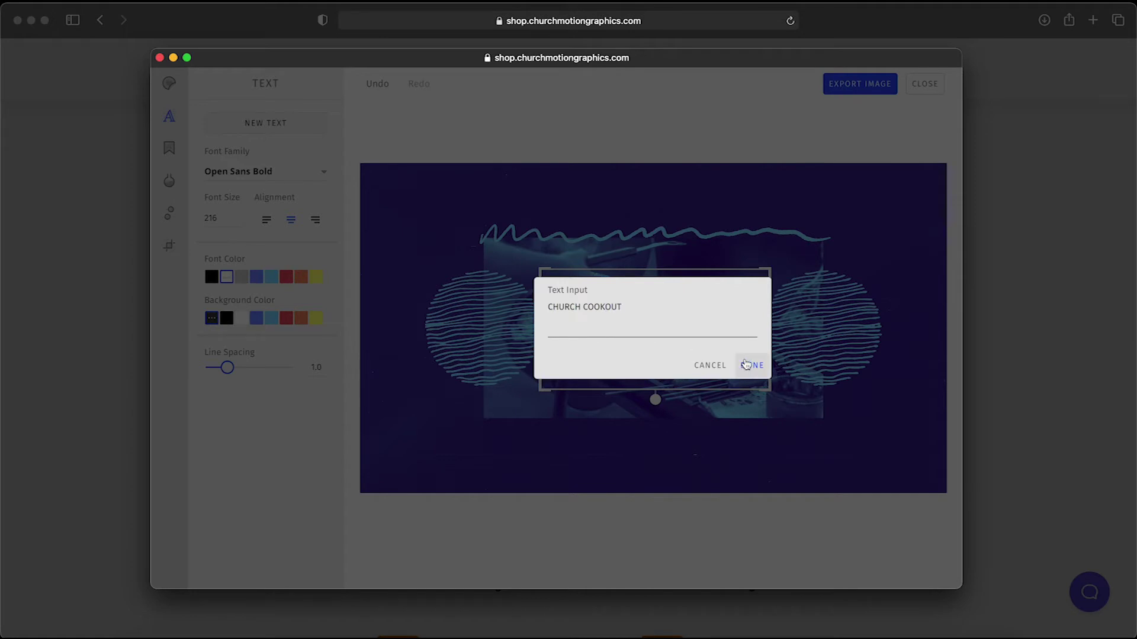
click(751, 365)
- Set the title to CMG Wide Bold, widen it to one line and move it to the top
click(324, 172)
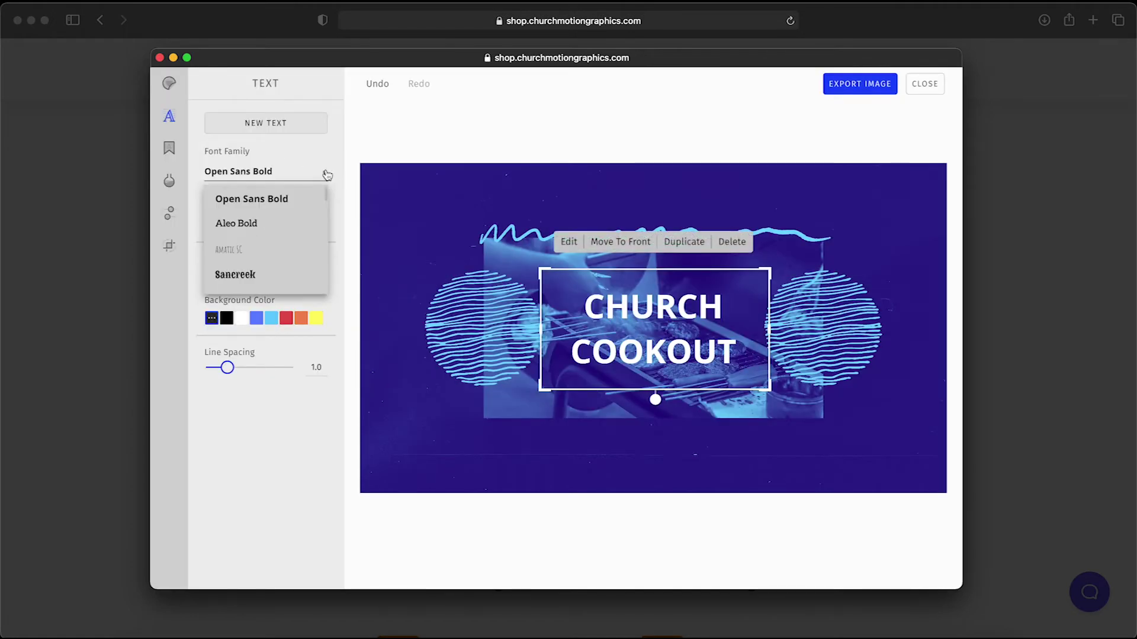
scroll(286, 248, down, 2)
scroll(287, 249, down, 5)
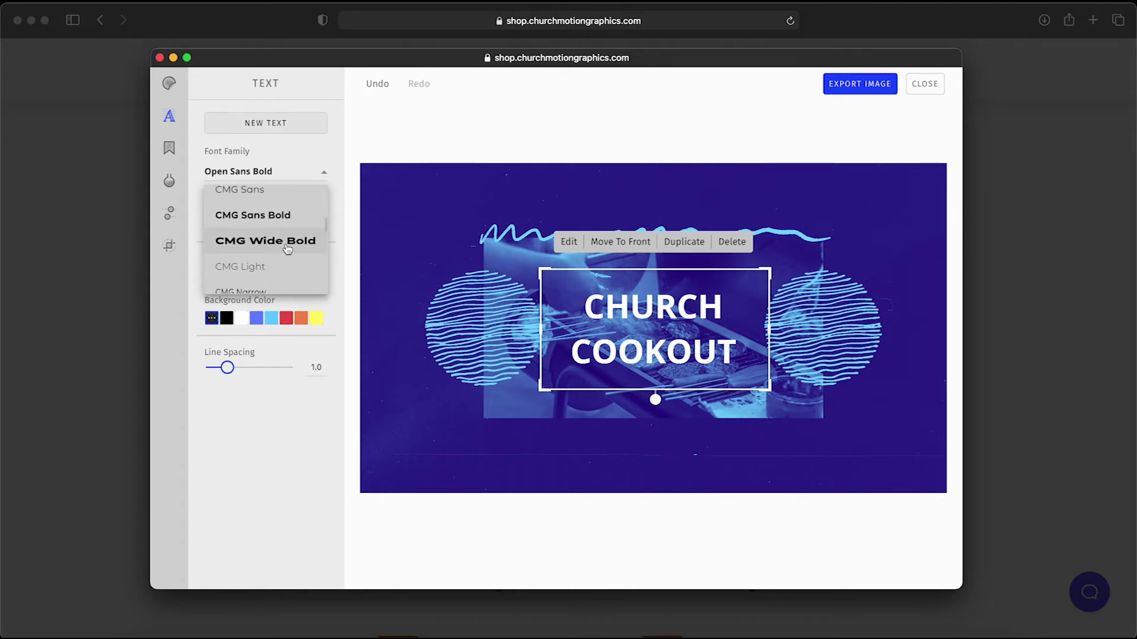
scroll(287, 249, down, 1)
scroll(288, 248, up, 2)
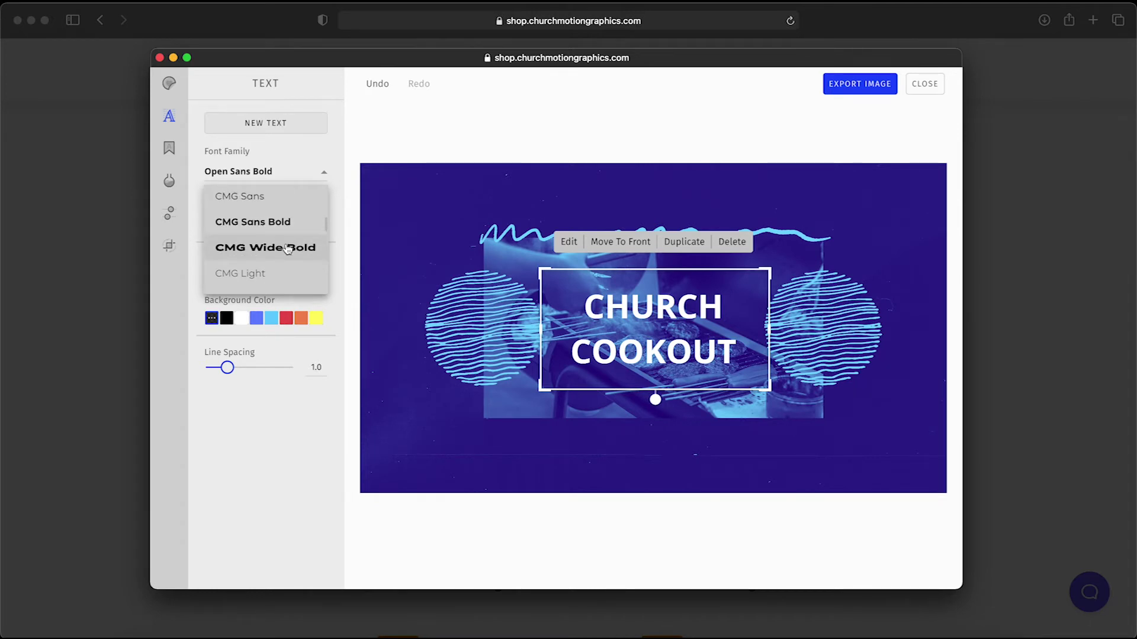
click(274, 252)
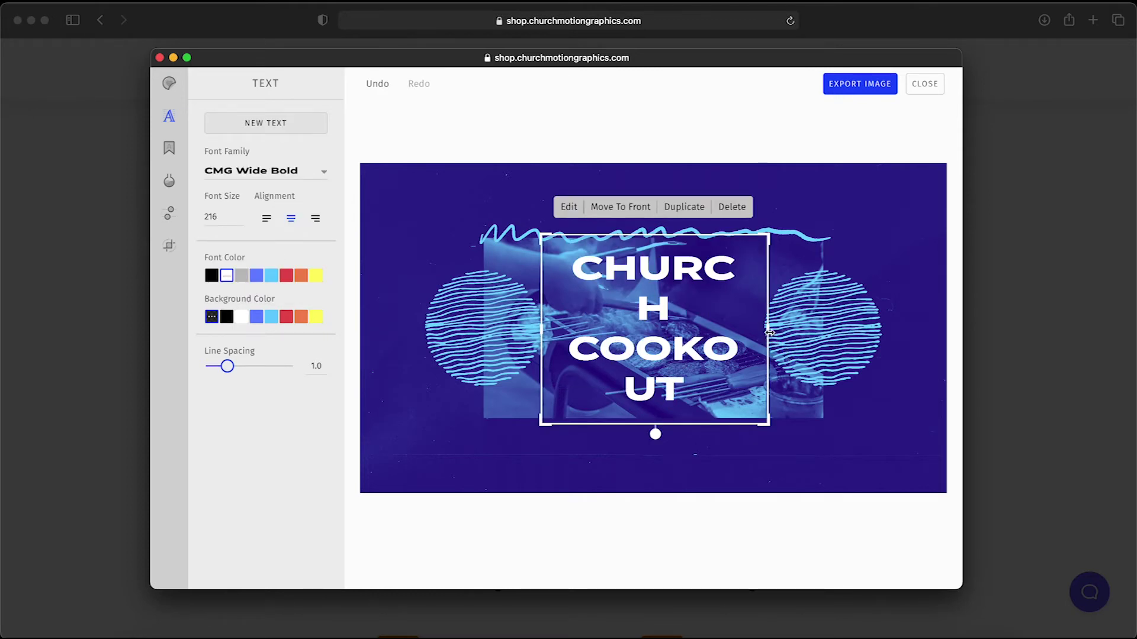
drag(769, 332, 913, 339)
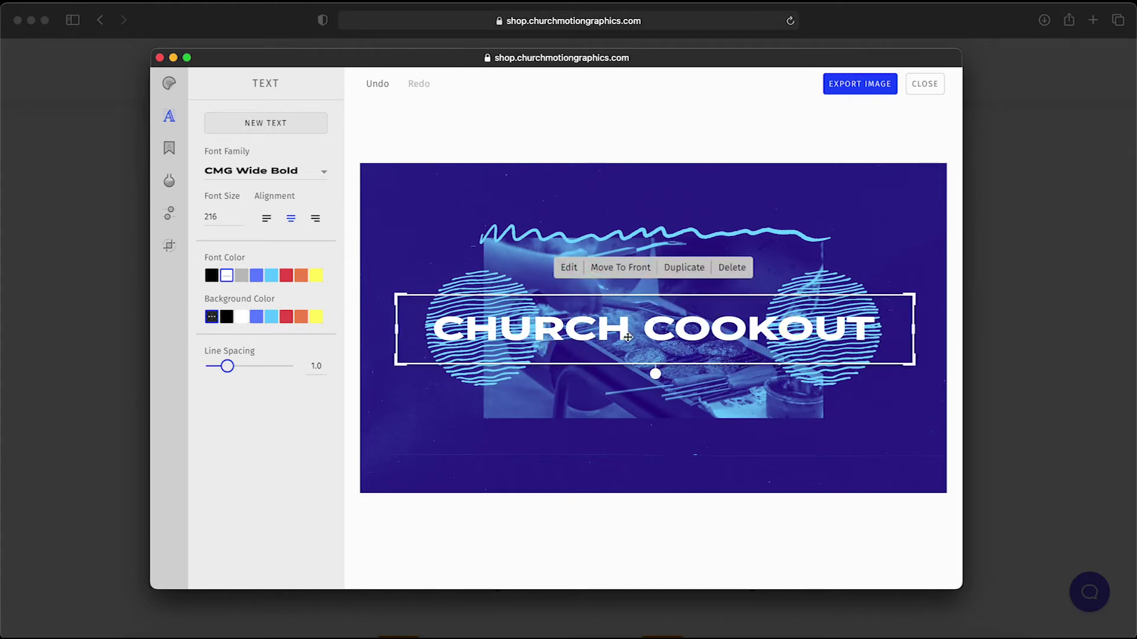
drag(666, 331, 665, 169)
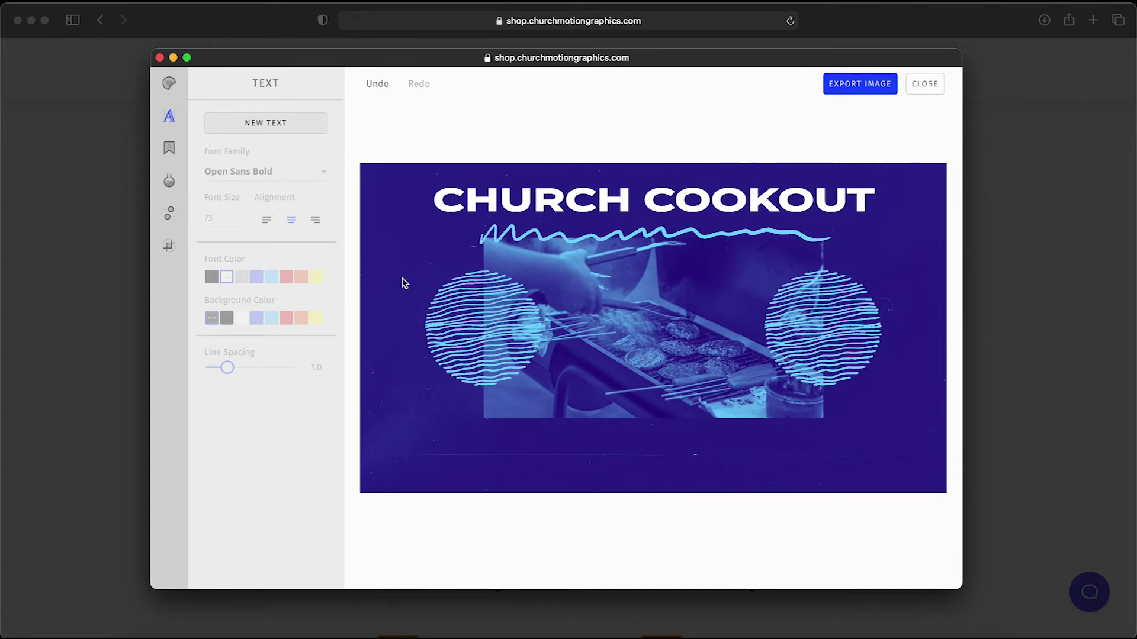
- Add a second text box reading 'Saturday, August 1st • 4:00PM'
click(279, 128)
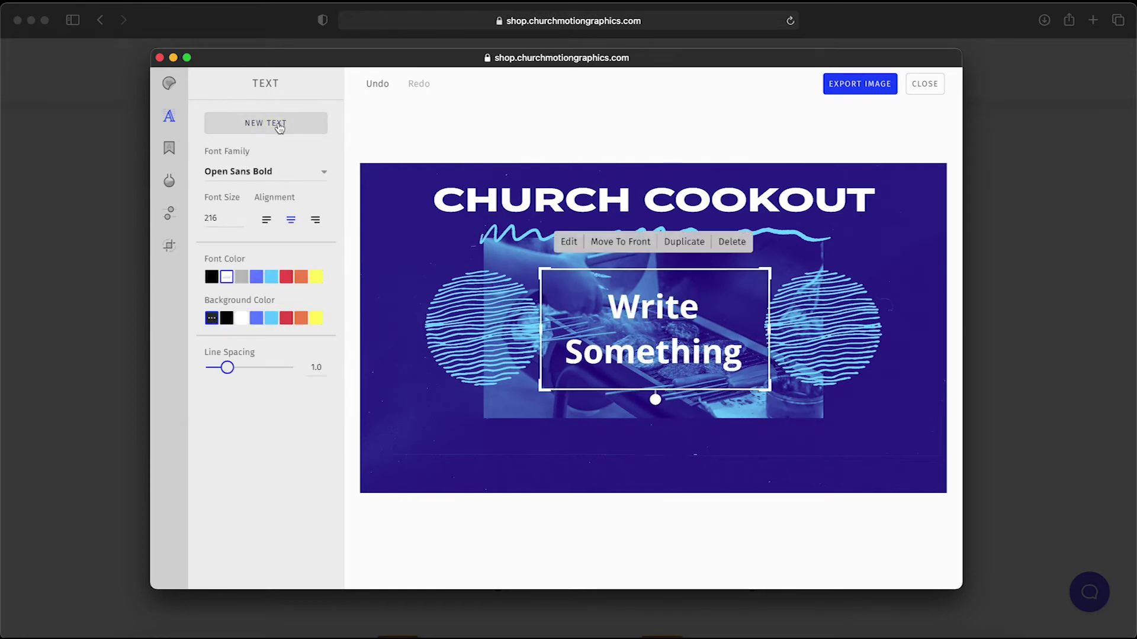
double_click(663, 354)
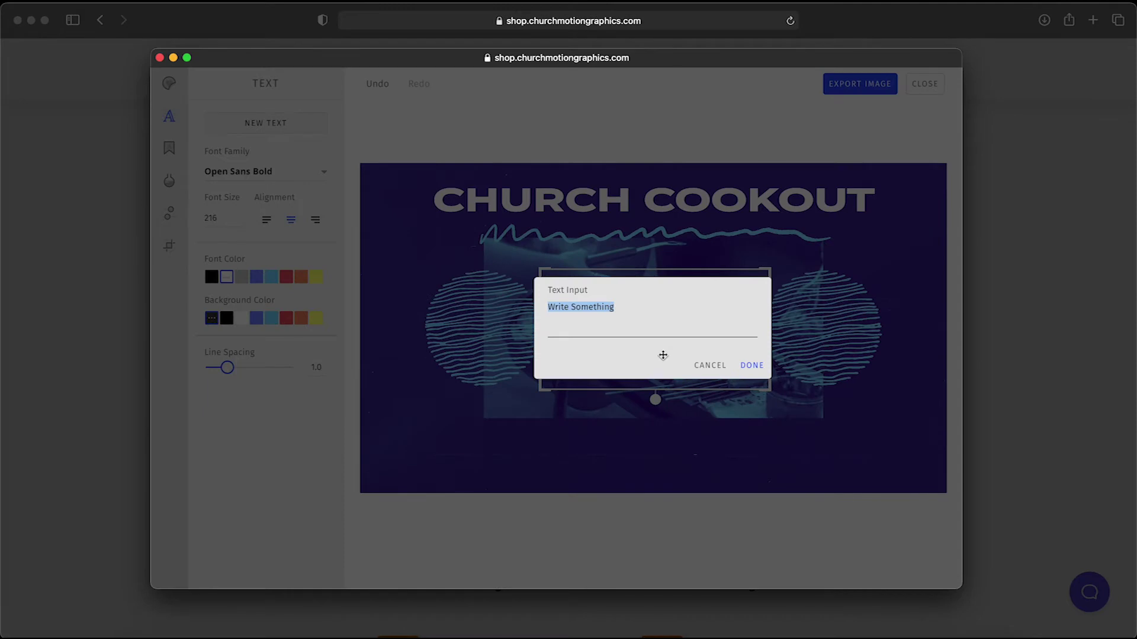
text(SATURDA)
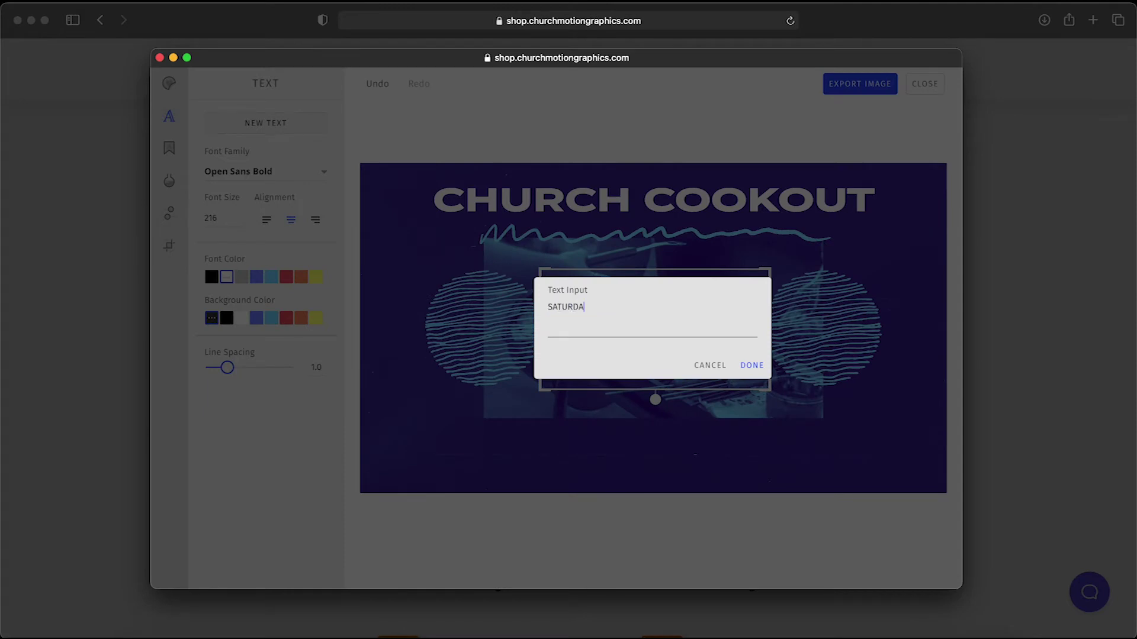
key(BackSpace)
key(BackSpace)
key(BackSpace)
text(aturd)
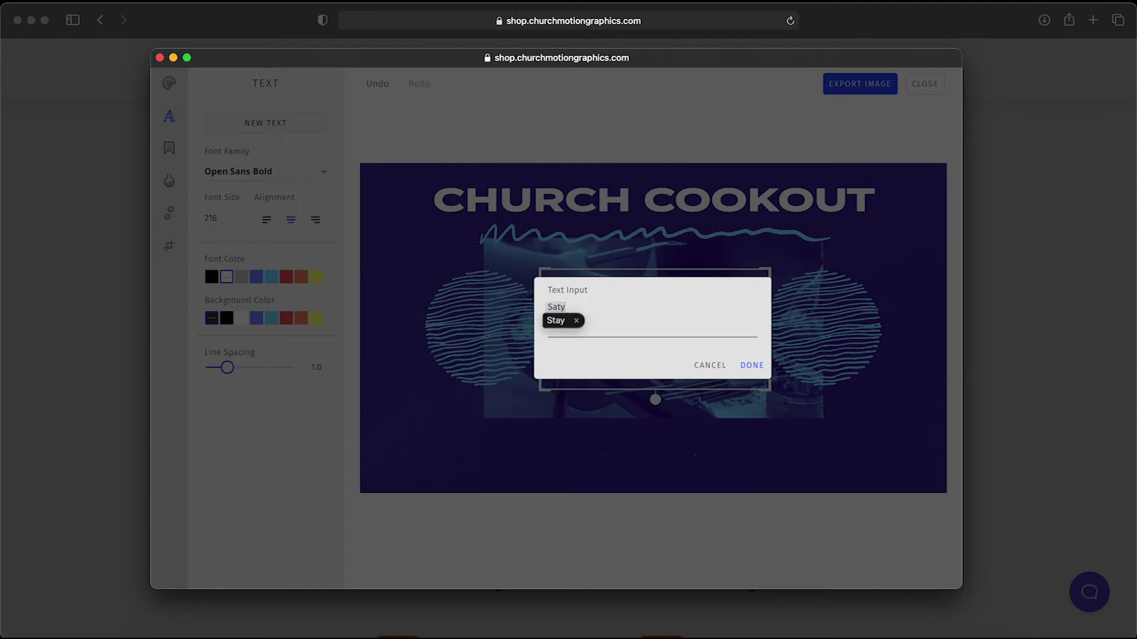
text(ay, August 1st • 4)
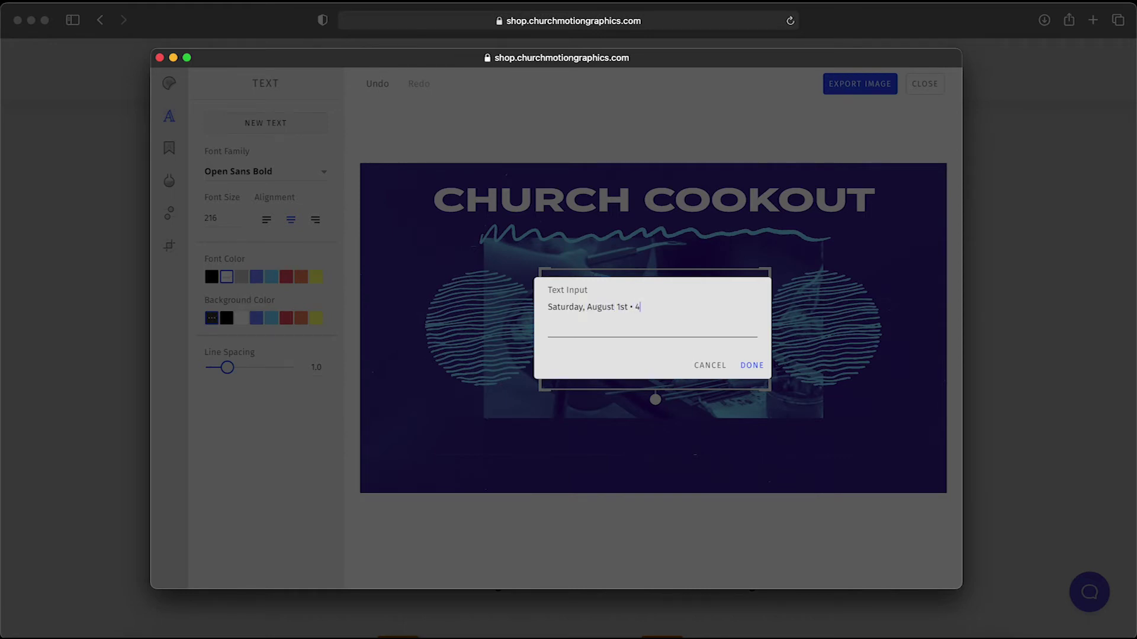
text(:00PM)
click(753, 366)
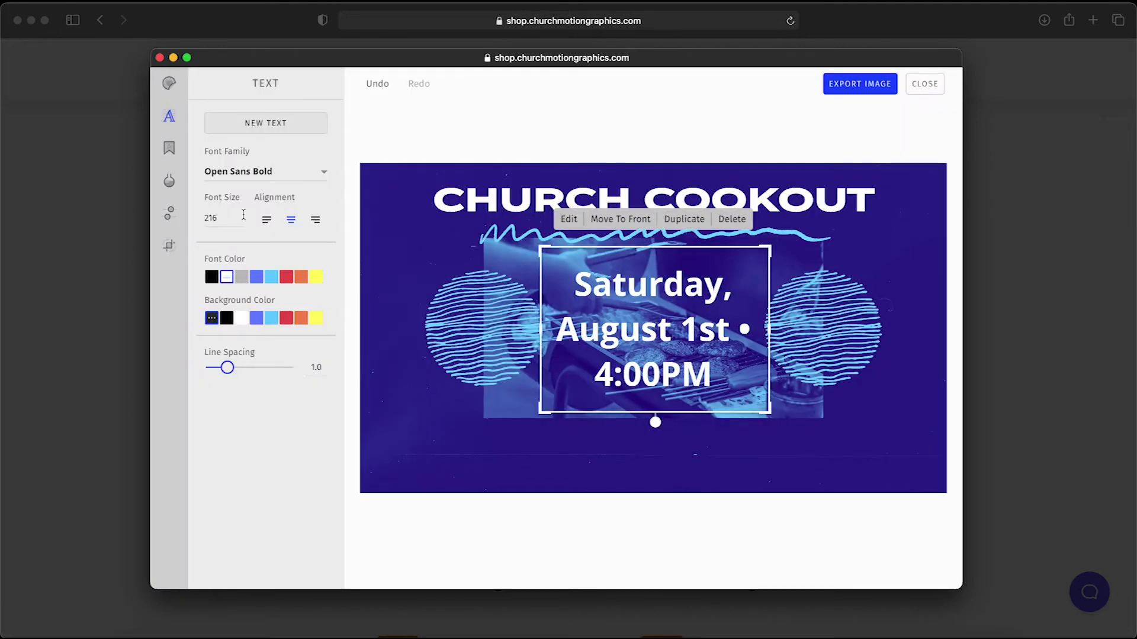
- Set the date line to CMG Sans at size 150 and widen it to one line
click(301, 172)
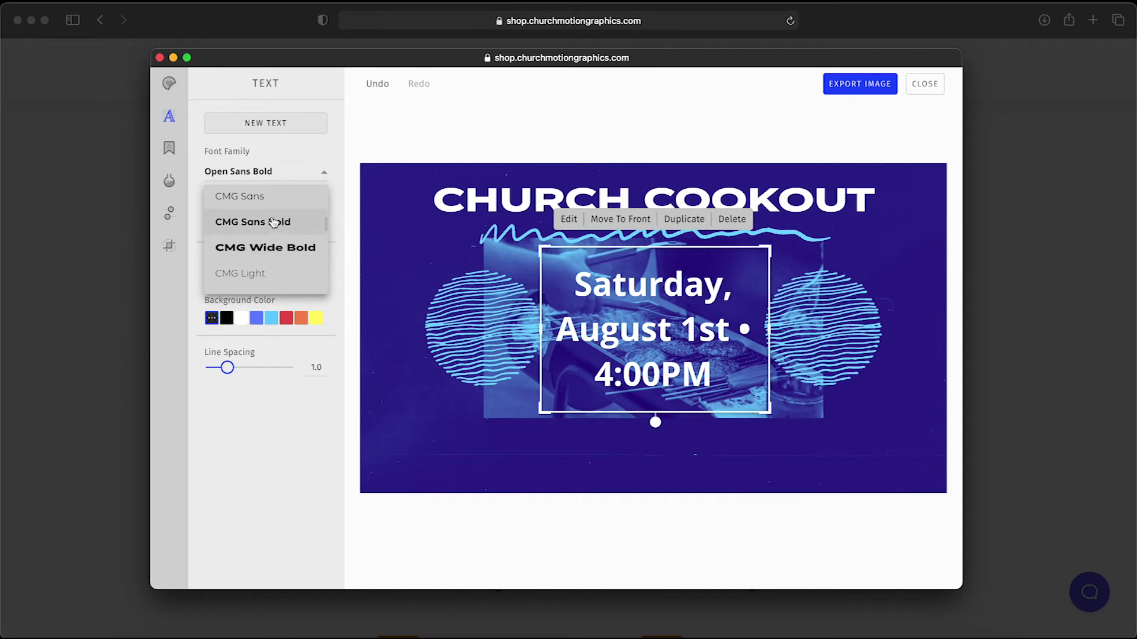
click(254, 204)
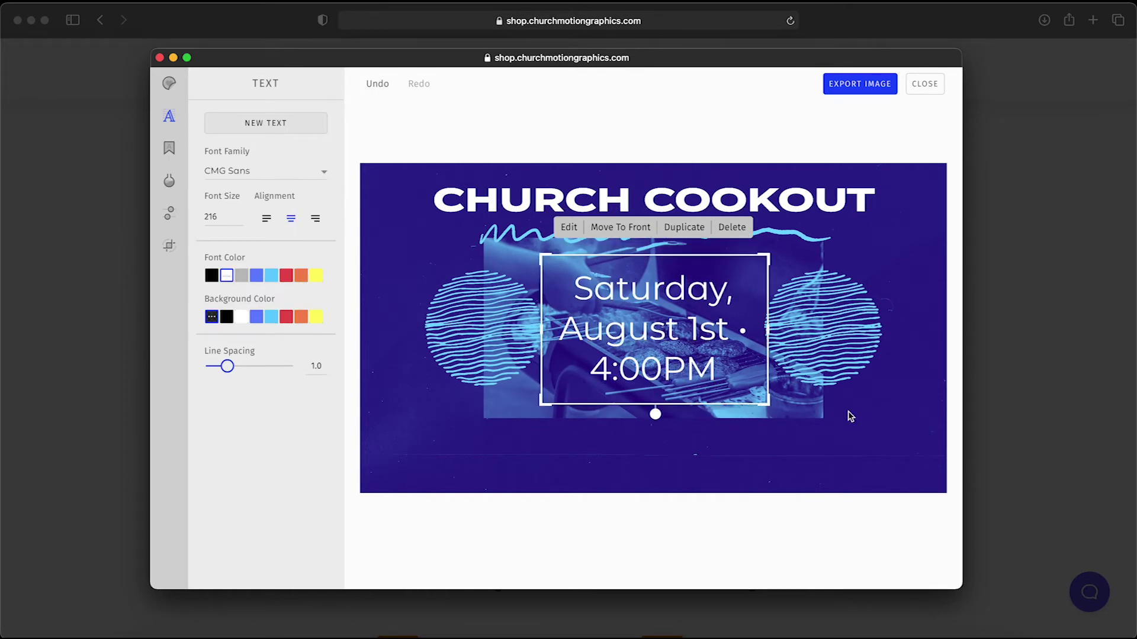
drag(768, 327, 909, 343)
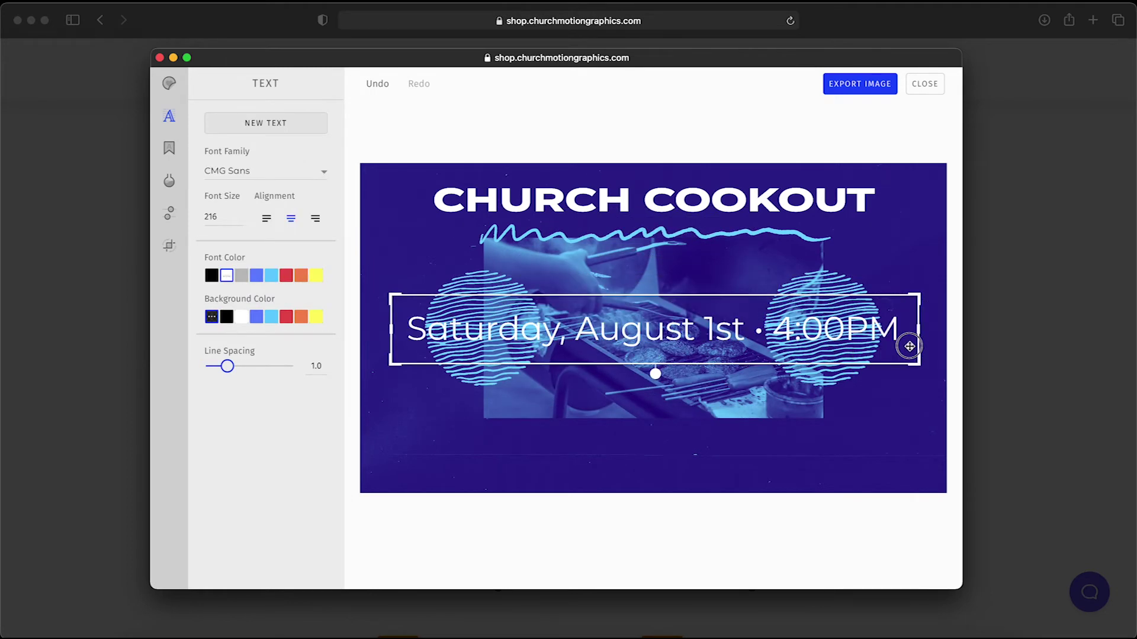
double_click(217, 216)
text(1)
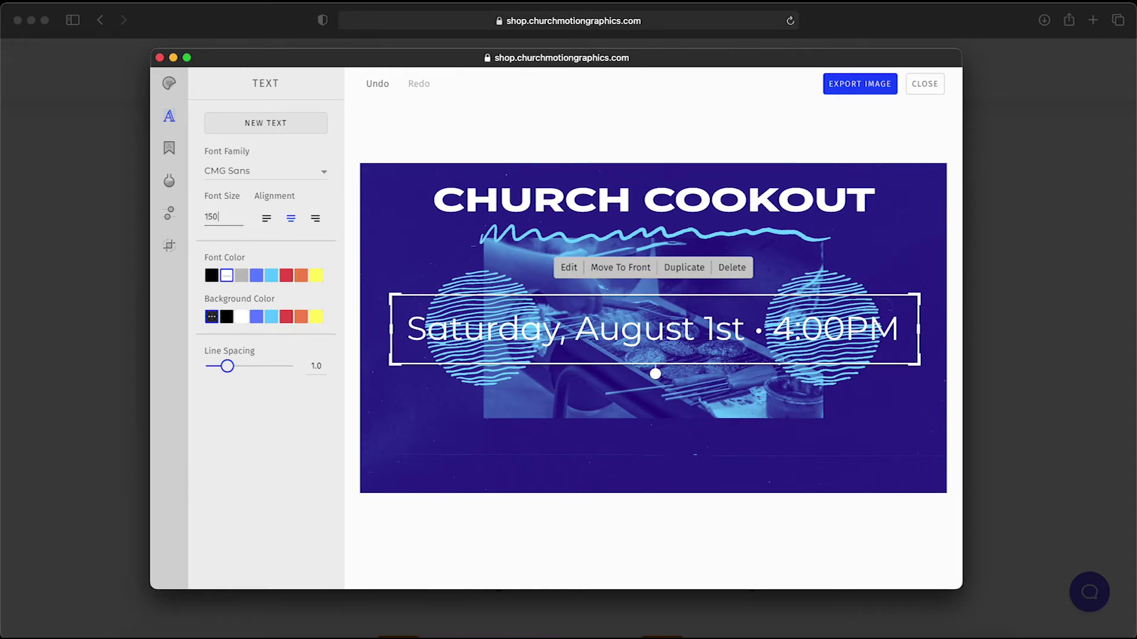
text(50)
key(Return)
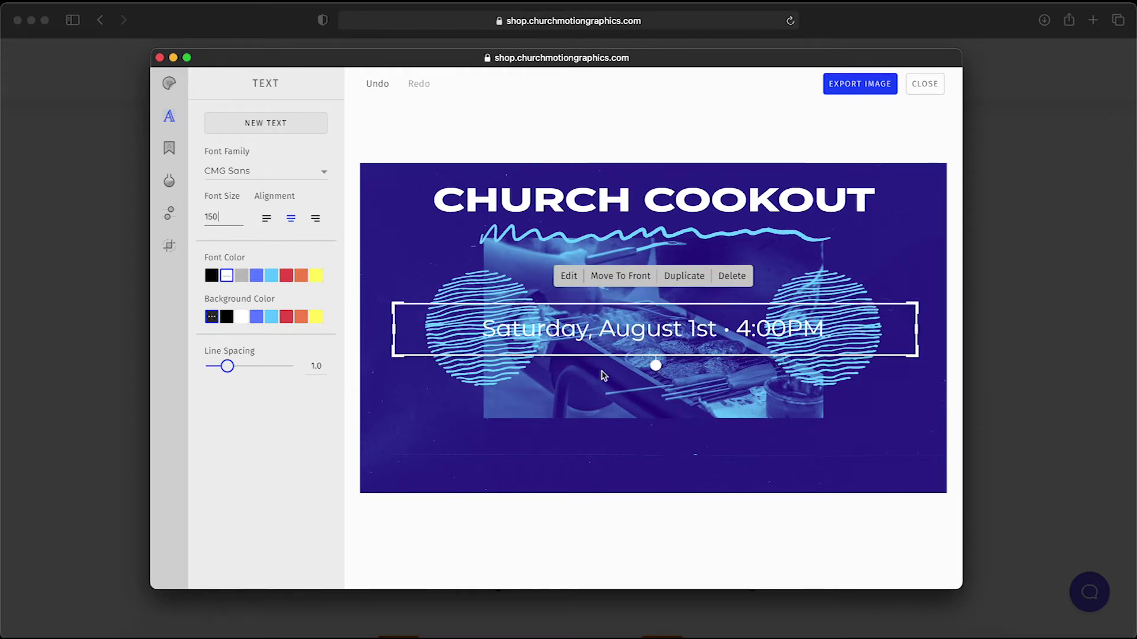
- Move the date line down near the bottom of the graphic
drag(624, 333, 624, 472)
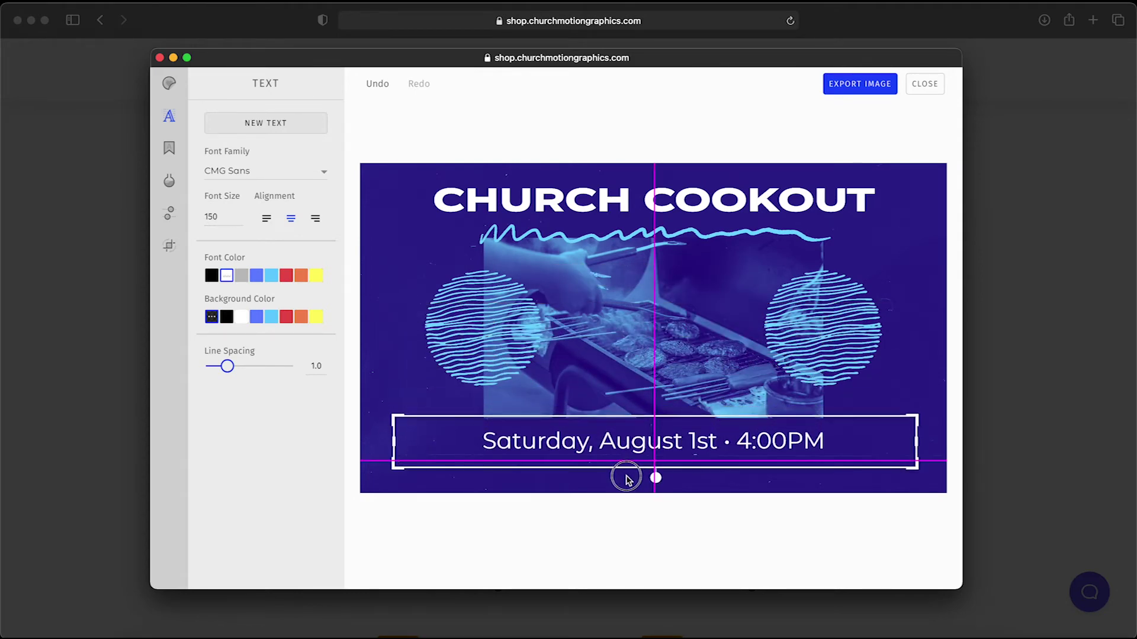
click(629, 483)
click(687, 439)
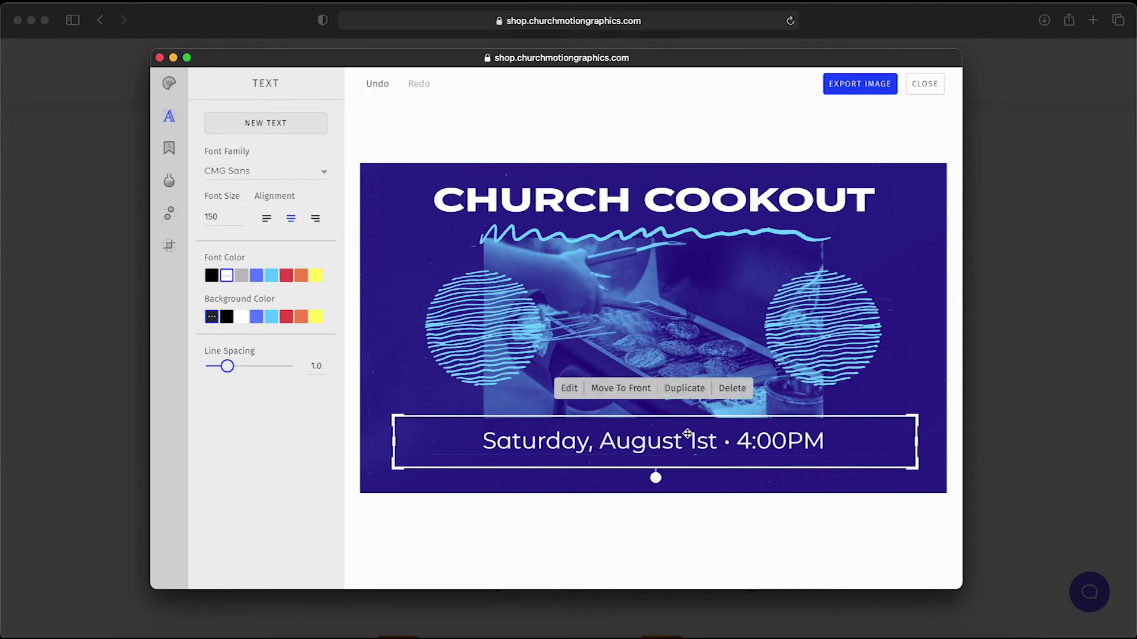
drag(687, 439, 683, 448)
click(875, 350)
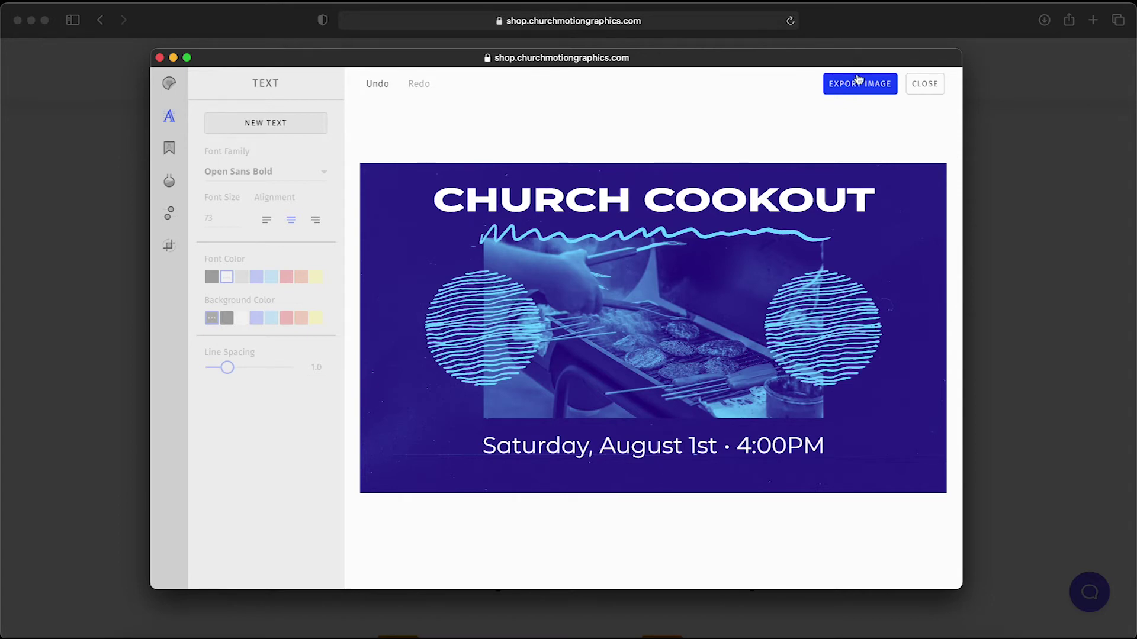
- Export the cookout slide as a JPEG and reposition the image viewer window
click(851, 87)
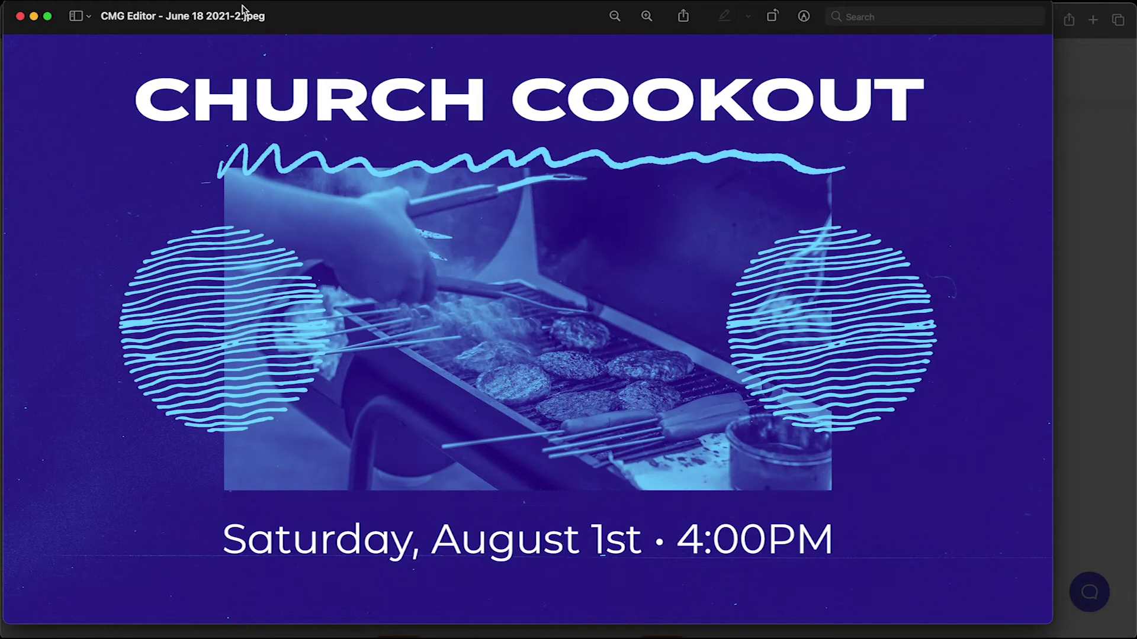
drag(305, 20, 352, 34)
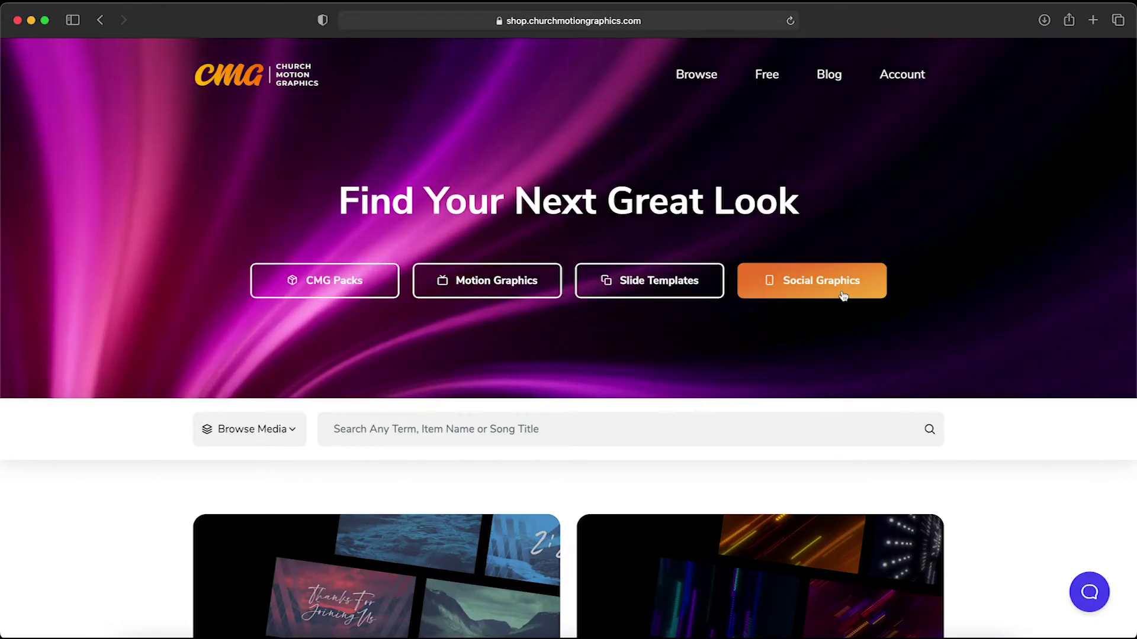
- Browse Social Graphics filtered to Invite squares, briefly checking the Stories format
click(843, 295)
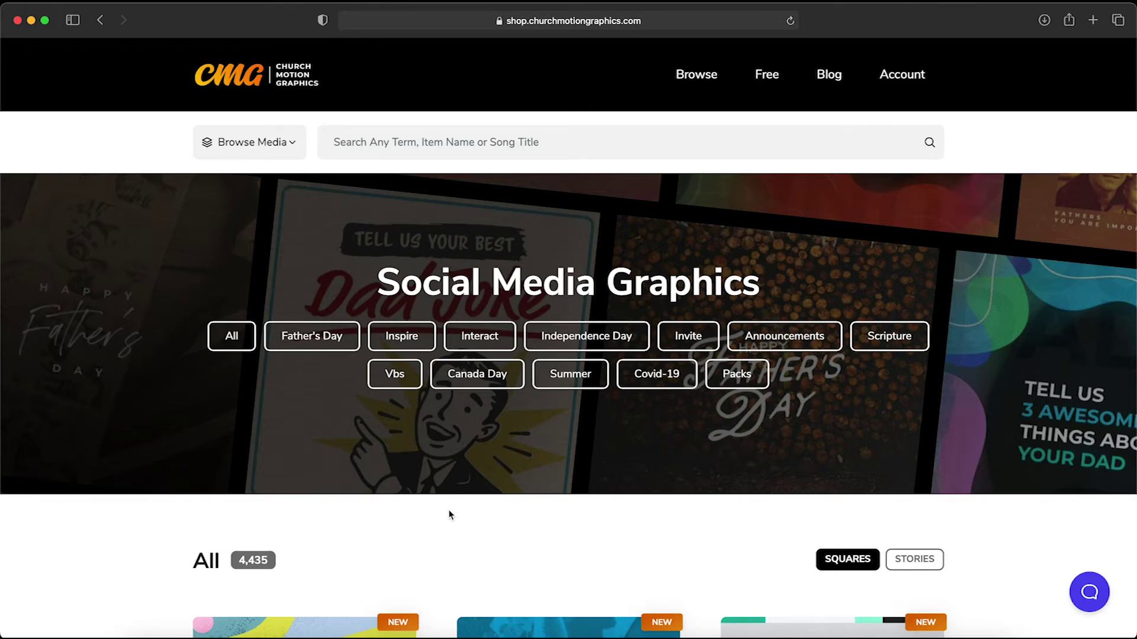
click(692, 341)
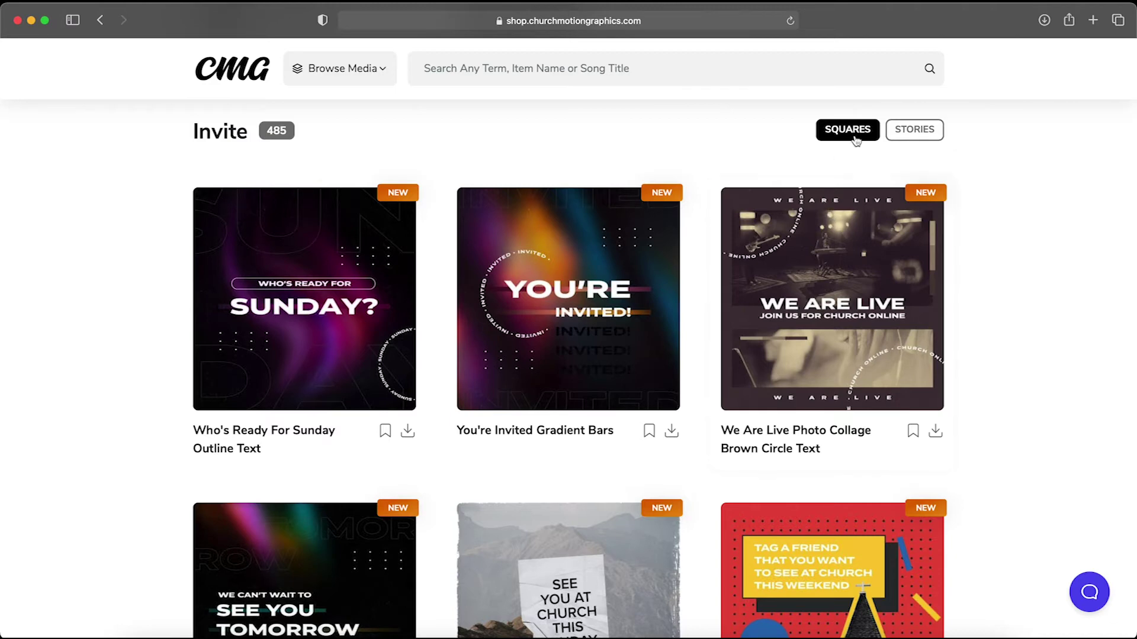
click(908, 133)
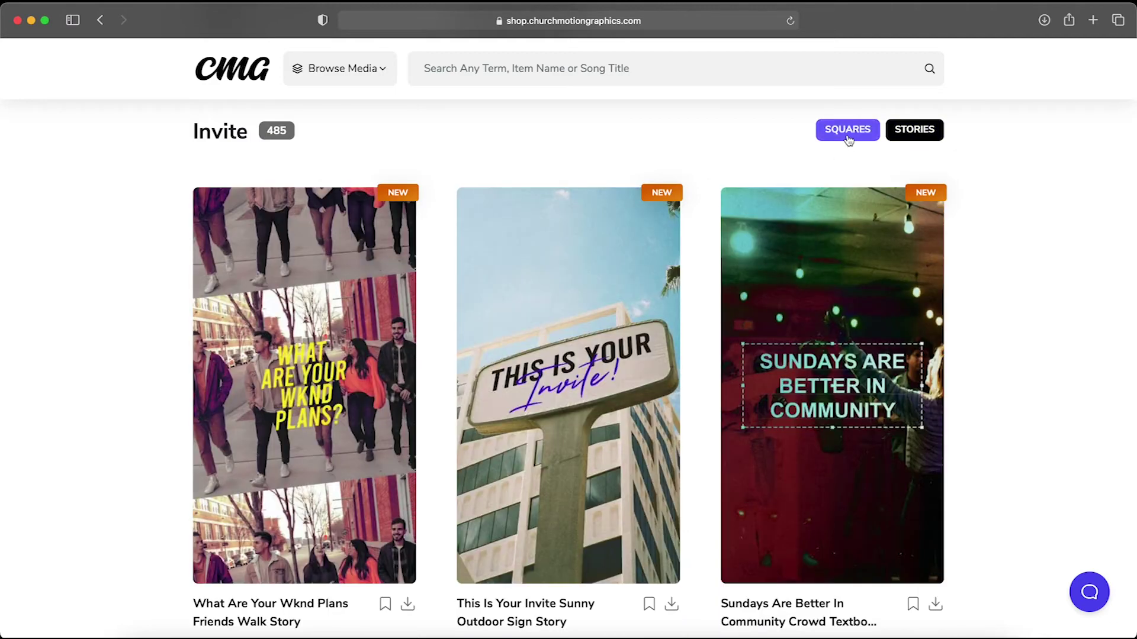
click(848, 135)
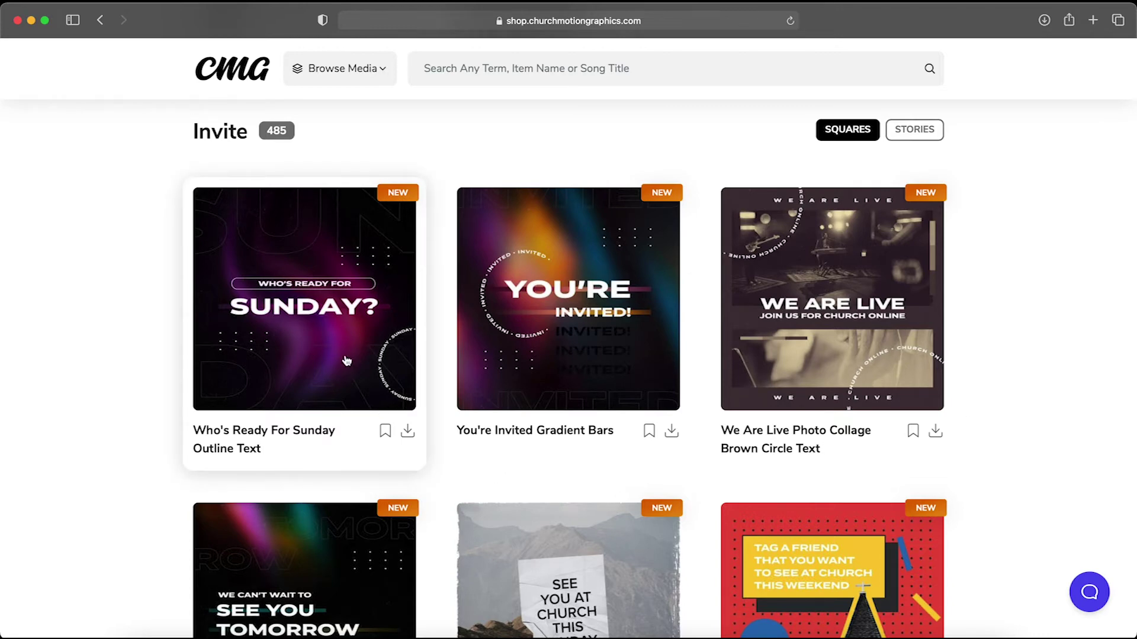
- Open Who's Ready For Sunday Outline Text, compare Blank and Title, and edit the Title version
click(307, 264)
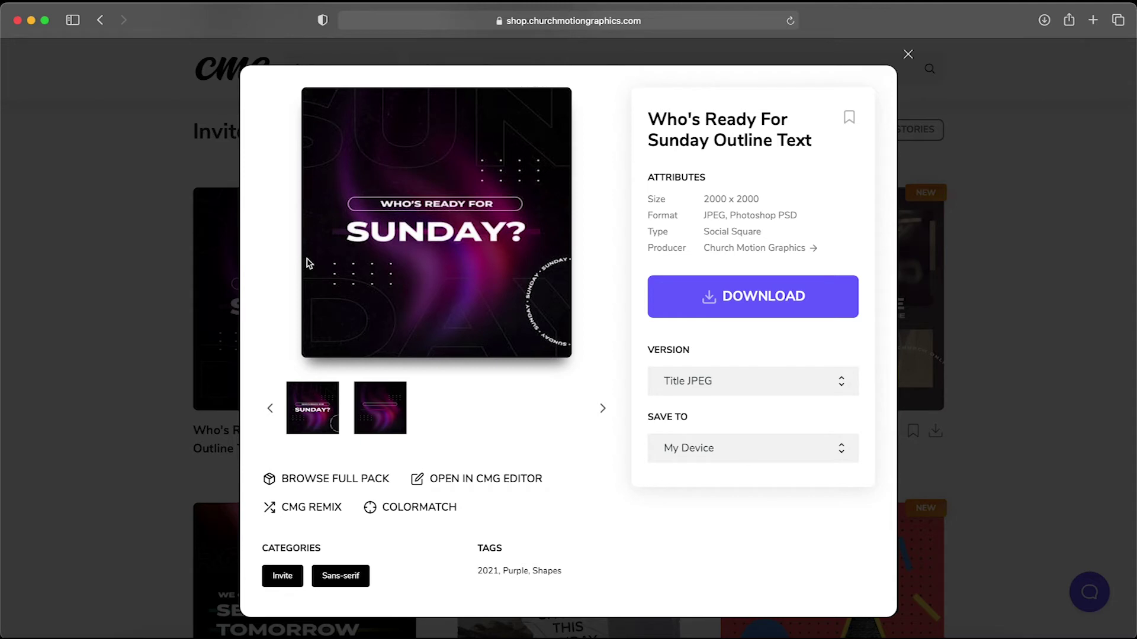
click(380, 413)
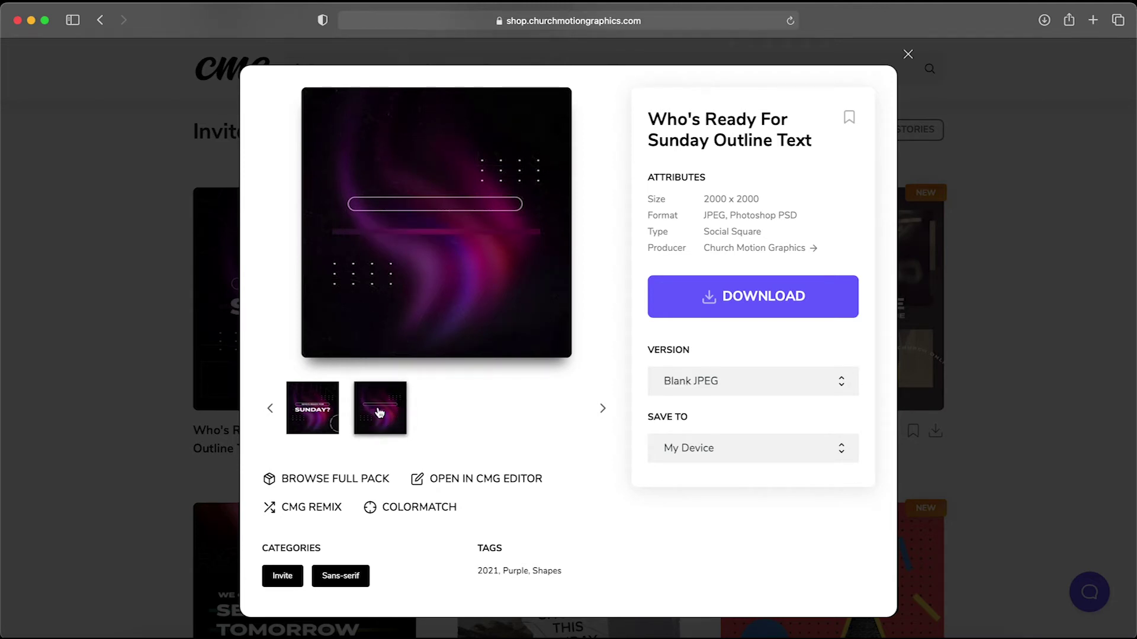
click(312, 416)
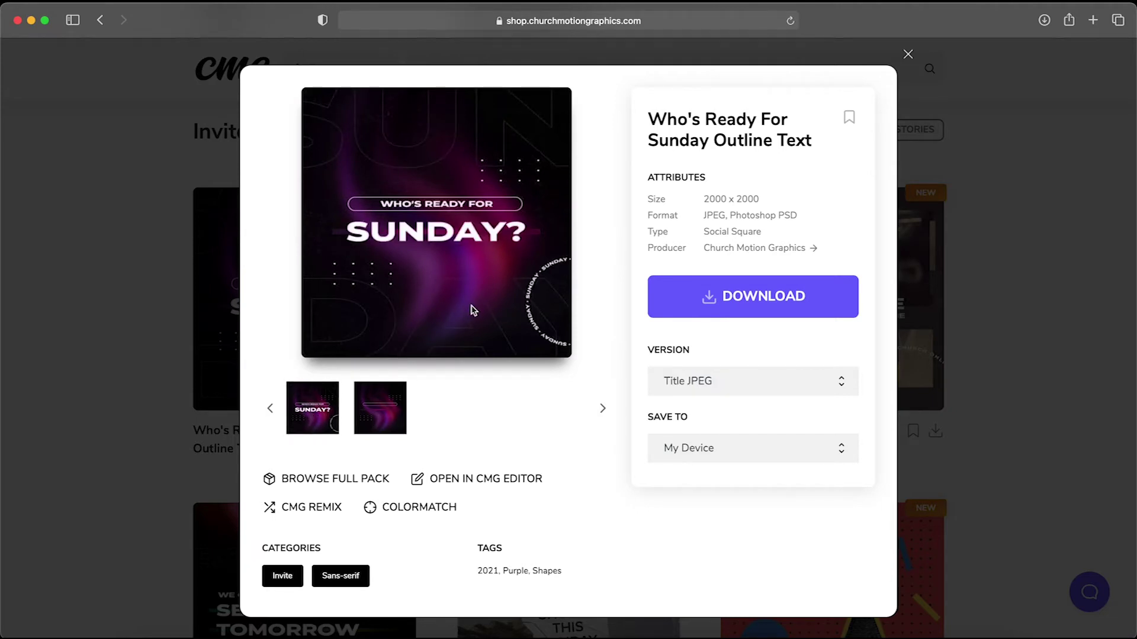
click(495, 481)
- Centre the editor and add a text box reading '9:00 & 11:00'
drag(158, 11, 312, 65)
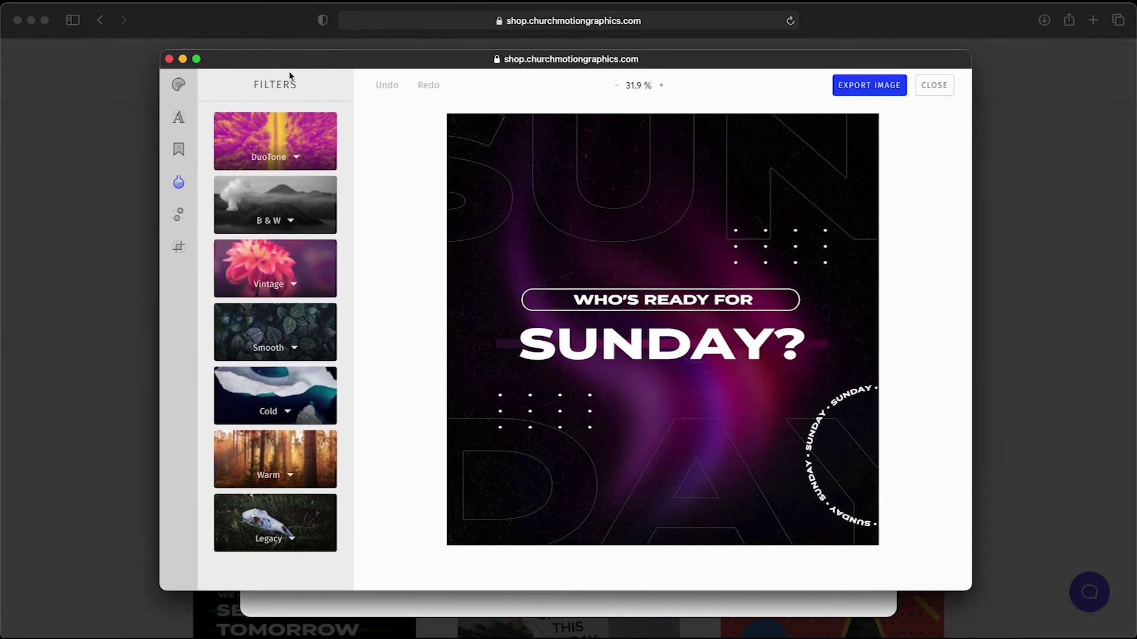
click(179, 122)
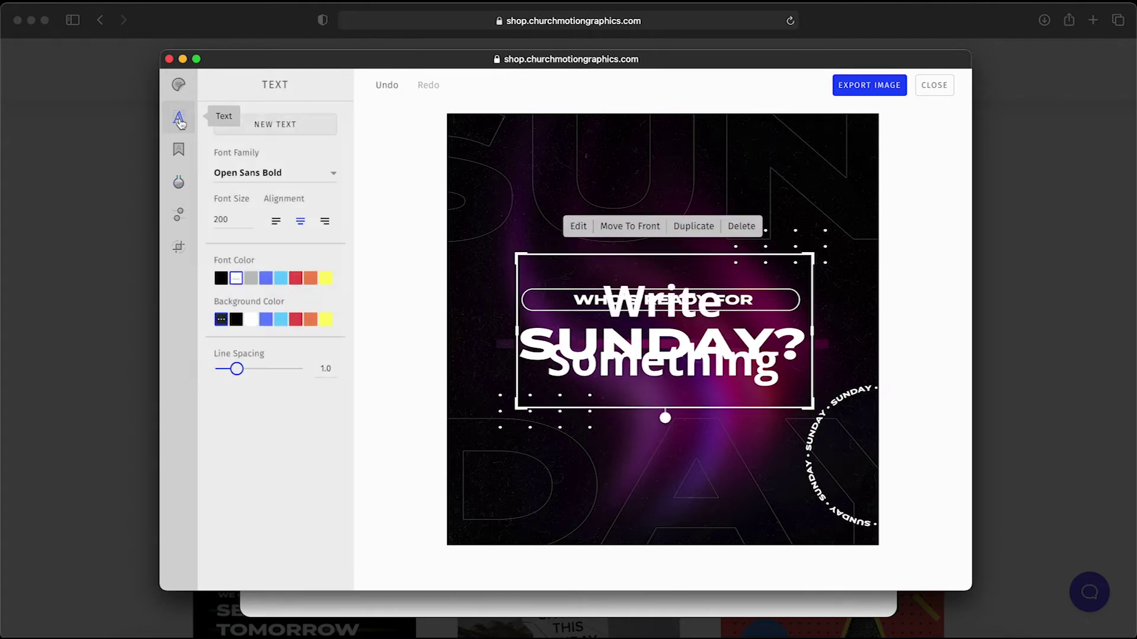
double_click(671, 310)
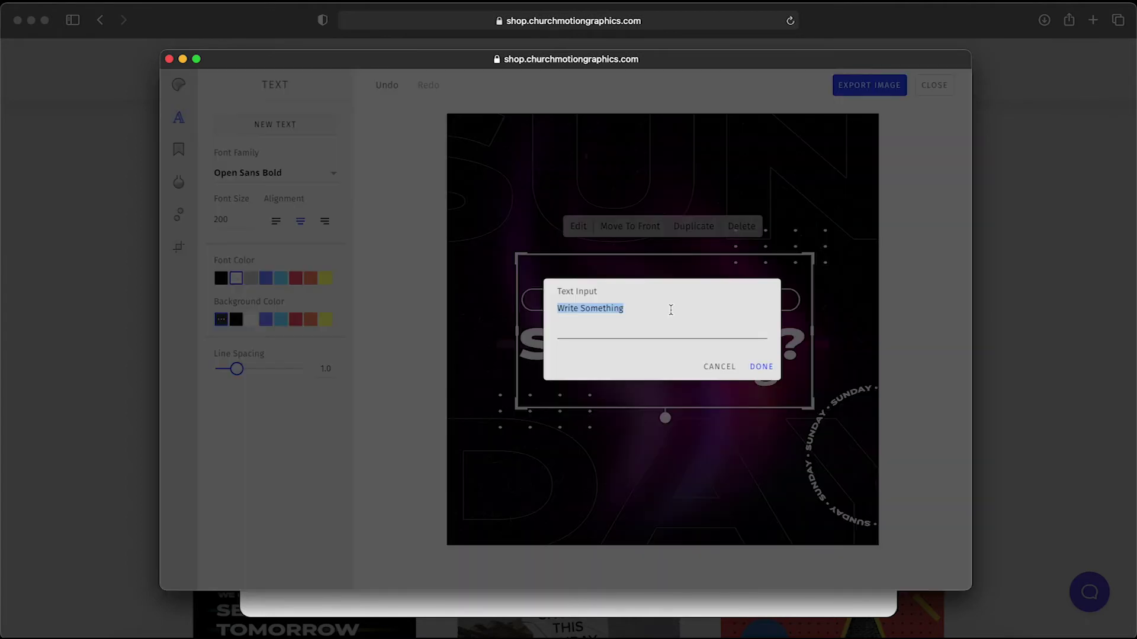
text(9)
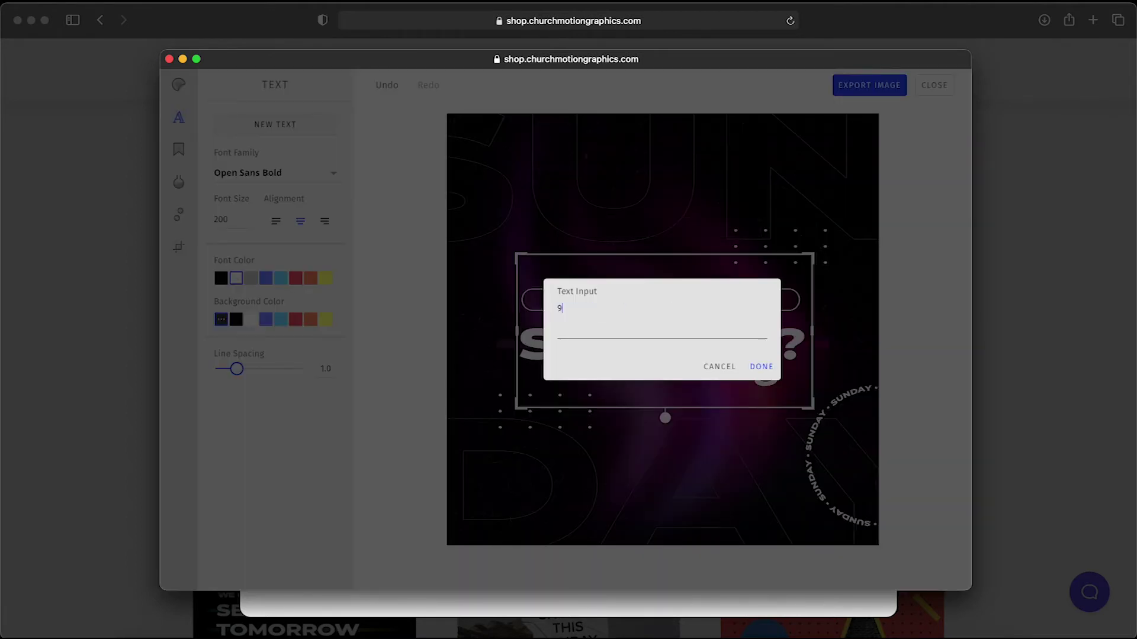
text(:00 & 11:00AM)
click(762, 368)
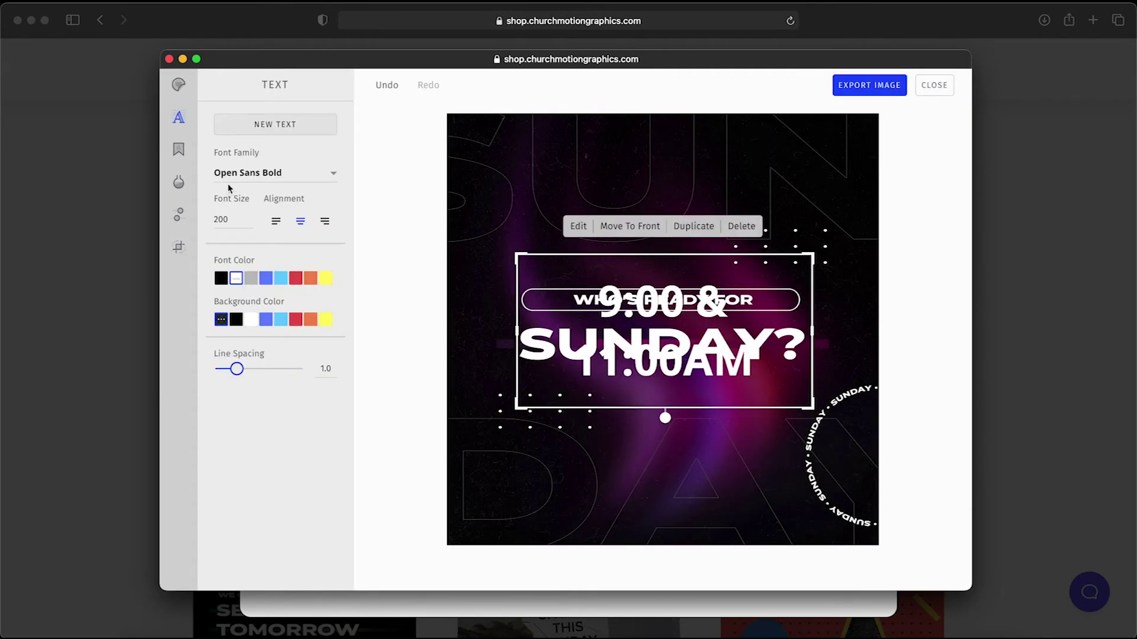
- Set the time to CMG Sans Bold size 100, centred below SUNDAY?
click(313, 177)
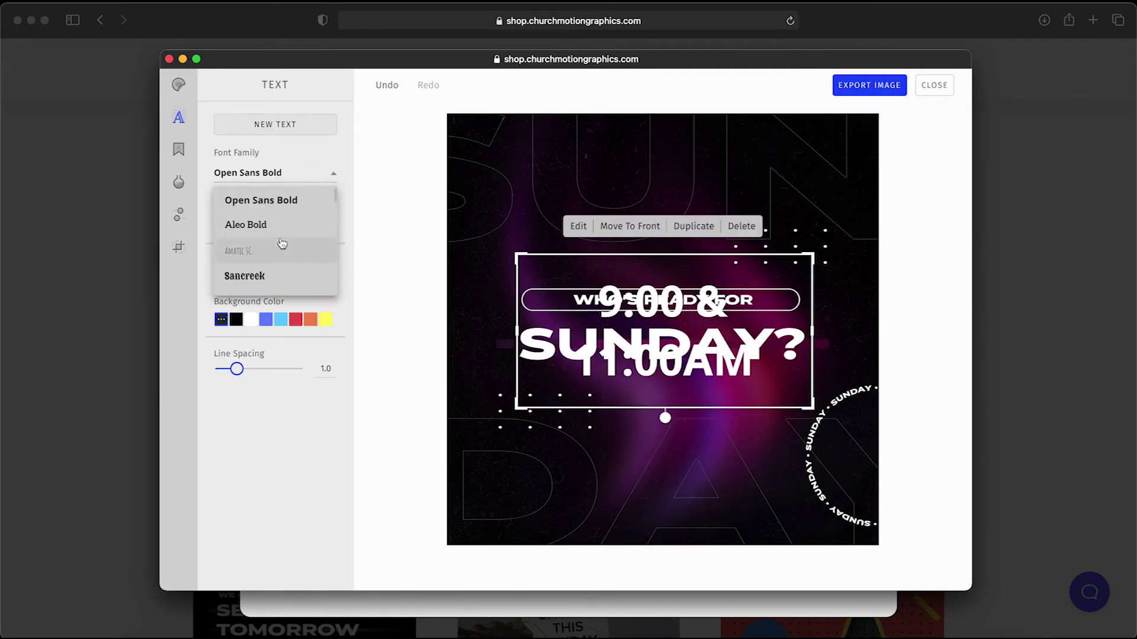
scroll(280, 243, down, 5)
scroll(282, 243, down, 3)
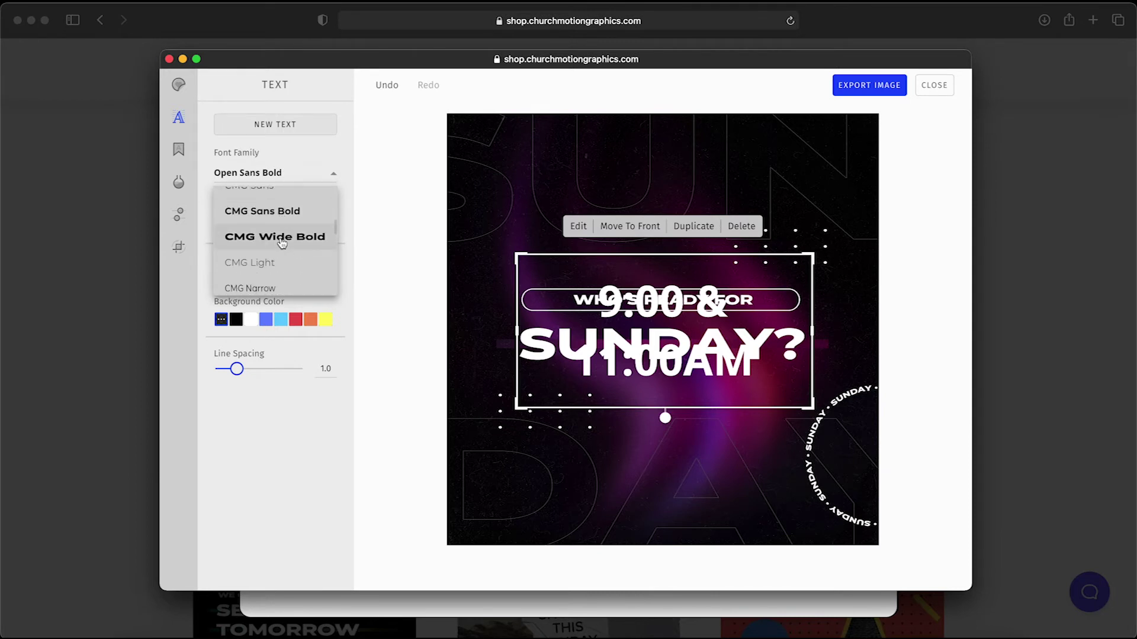
click(277, 219)
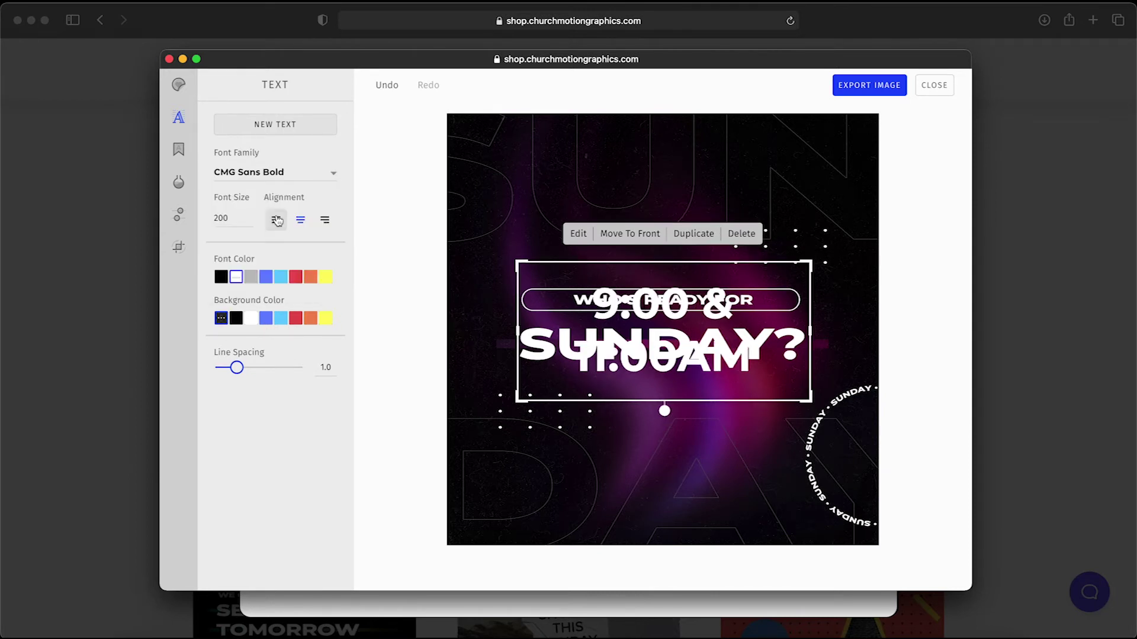
double_click(239, 219)
text(100)
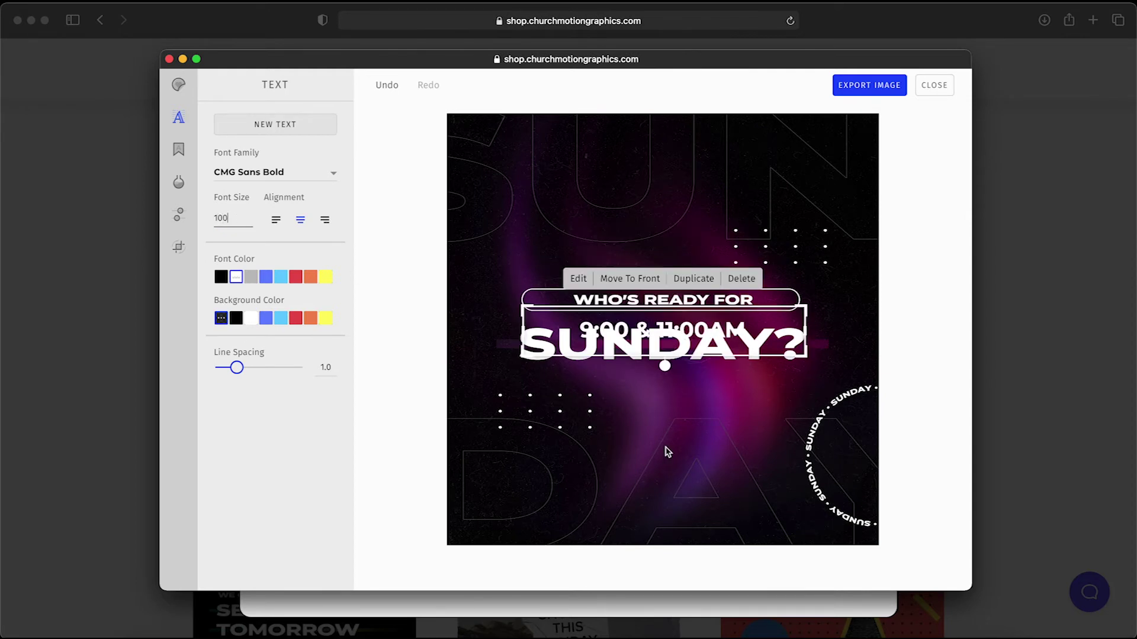
drag(665, 358, 679, 391)
click(711, 466)
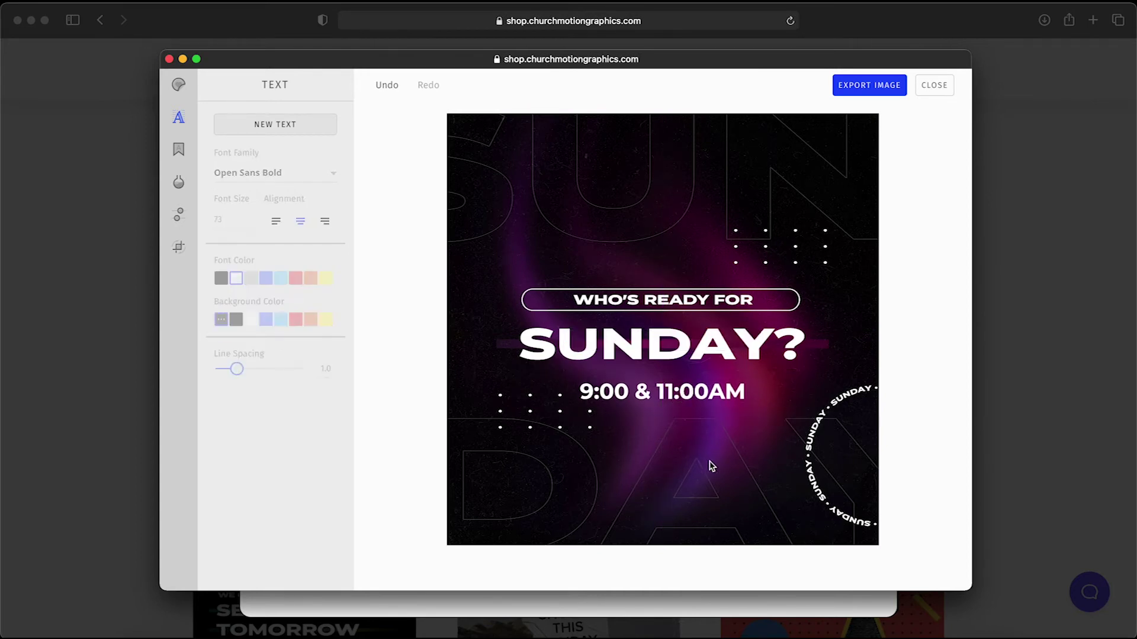
- Export the Sunday square as a JPEG and open the downloaded image
click(884, 86)
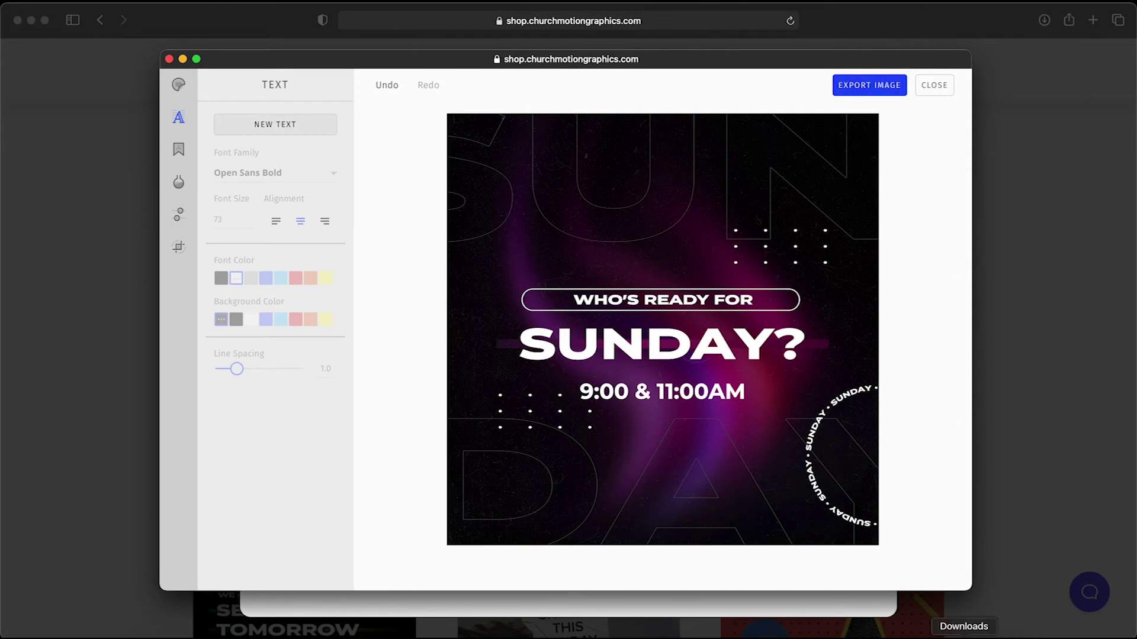
click(967, 628)
click(964, 629)
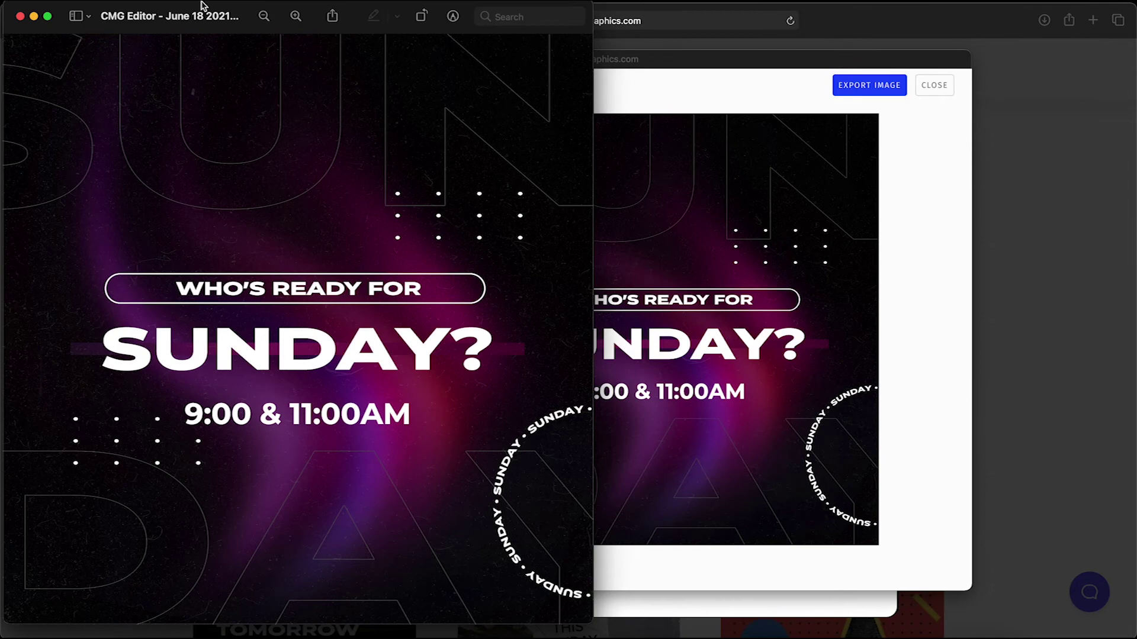
drag(202, 5, 474, 5)
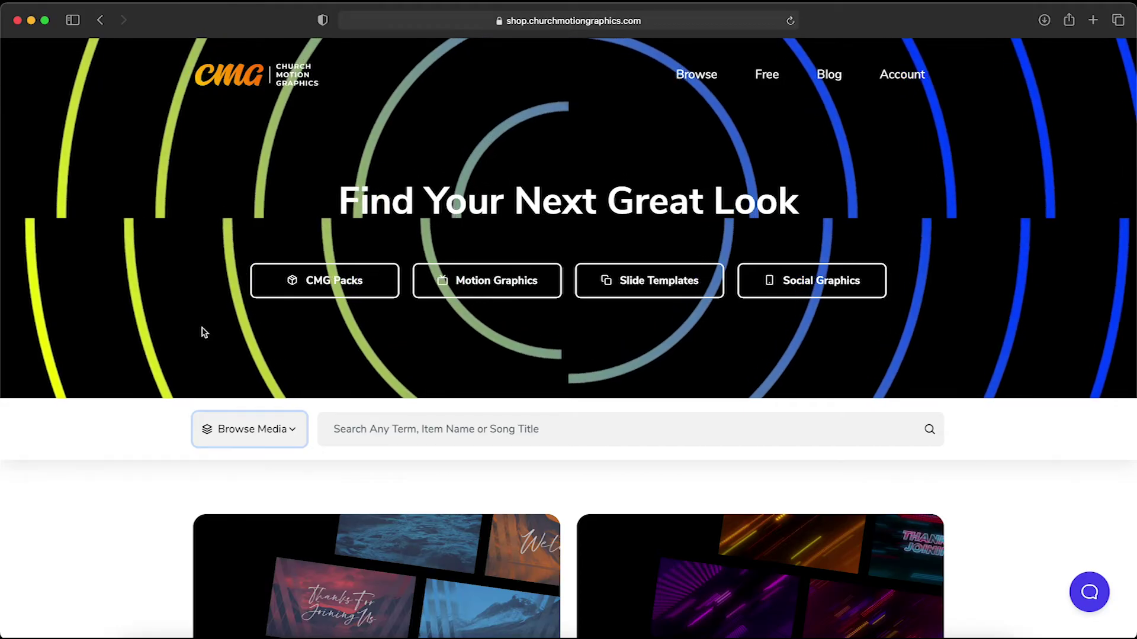
- Browse the Pro Titles and Pro Layers collections
click(244, 437)
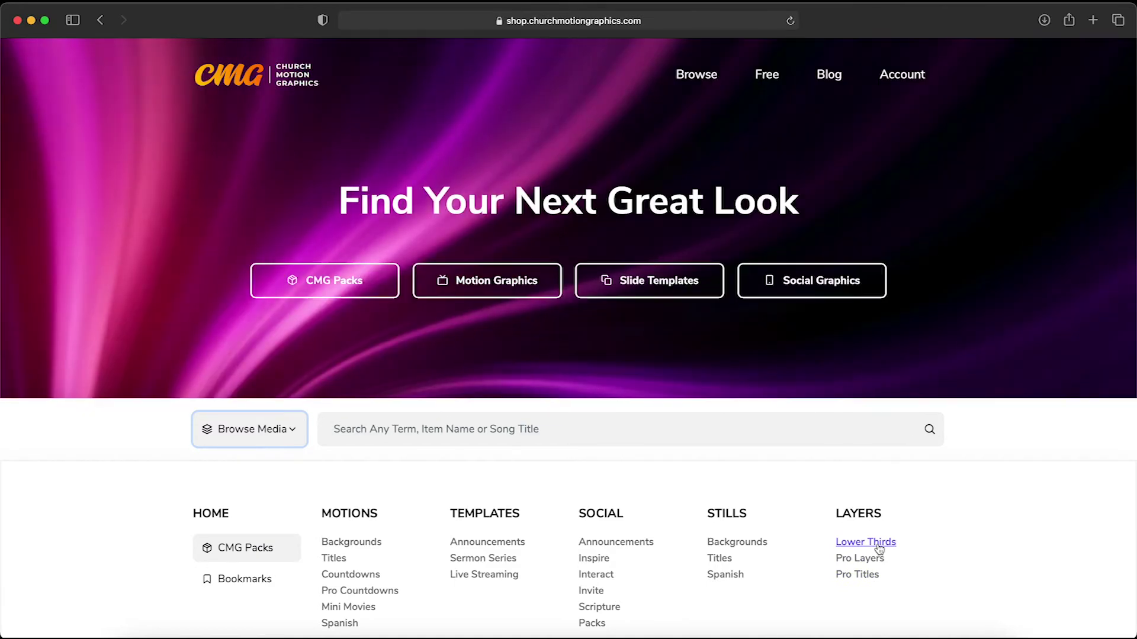
click(868, 573)
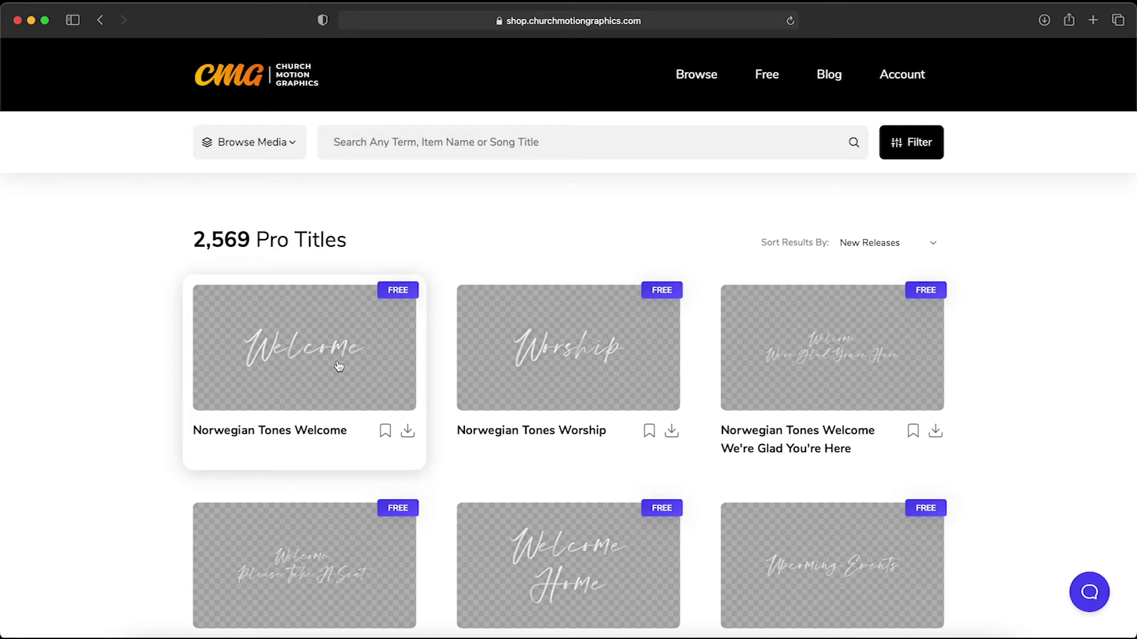
click(275, 152)
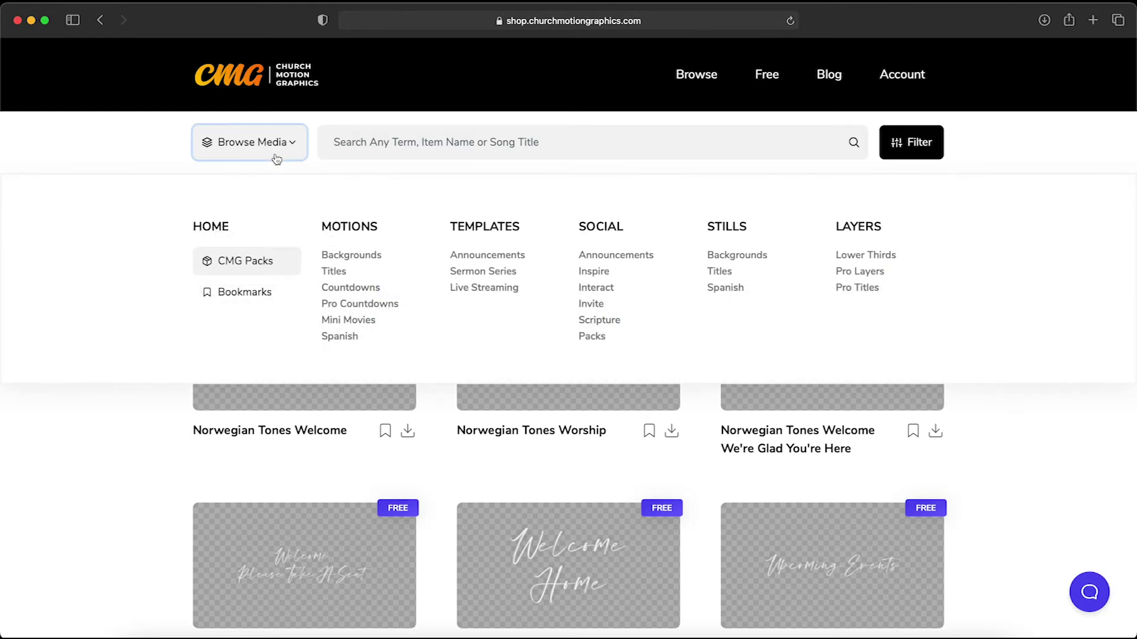
click(843, 273)
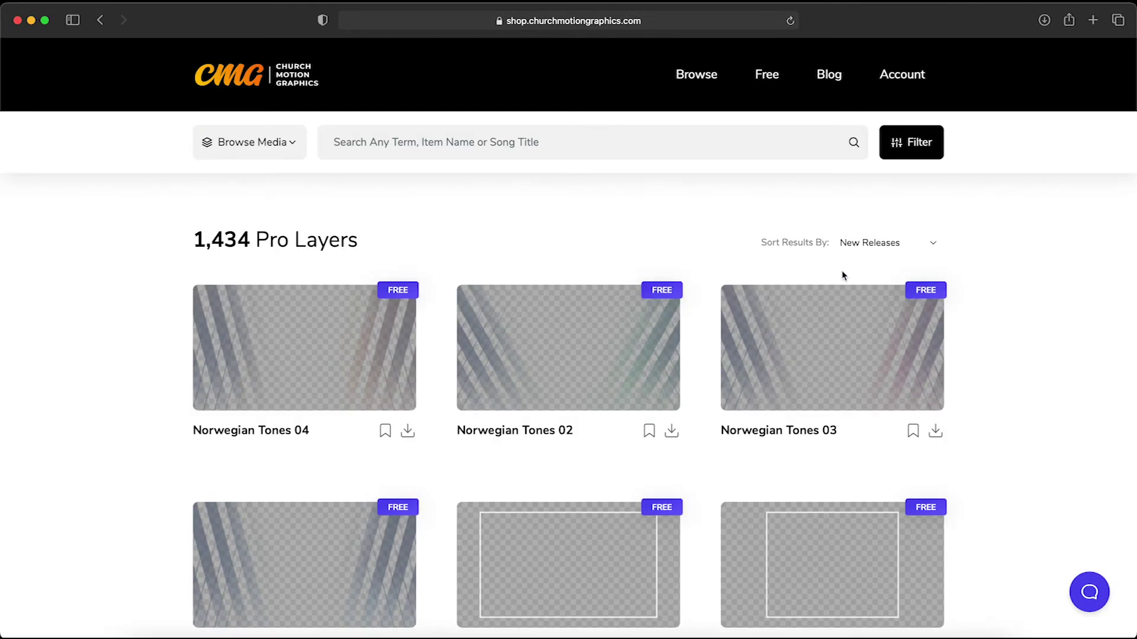
scroll(687, 502, down, 6)
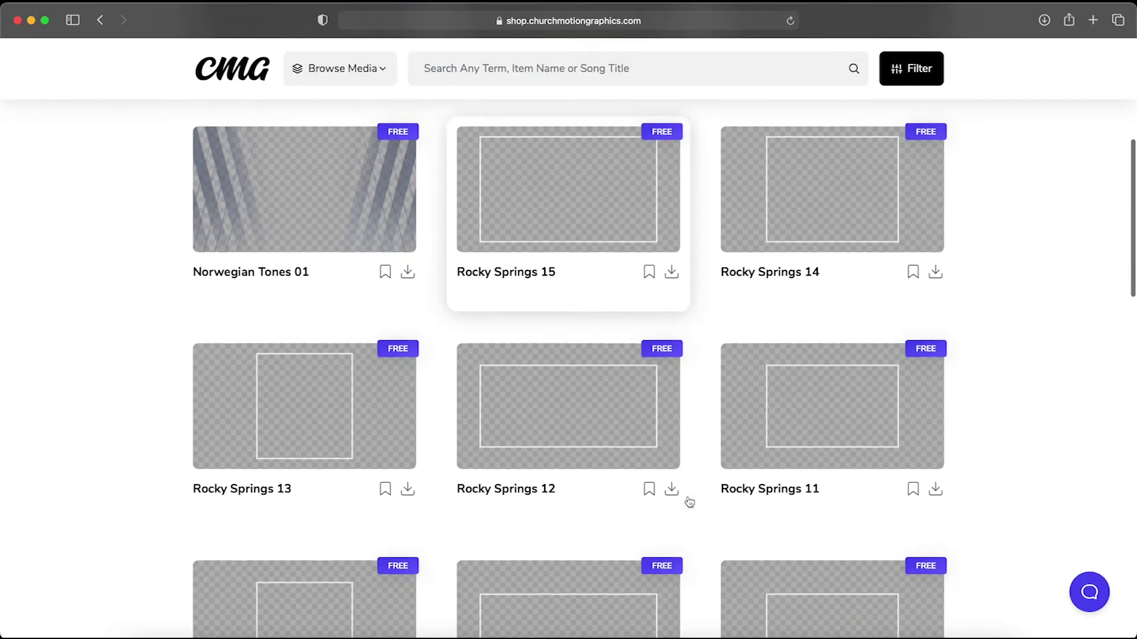
scroll(690, 502, down, 8)
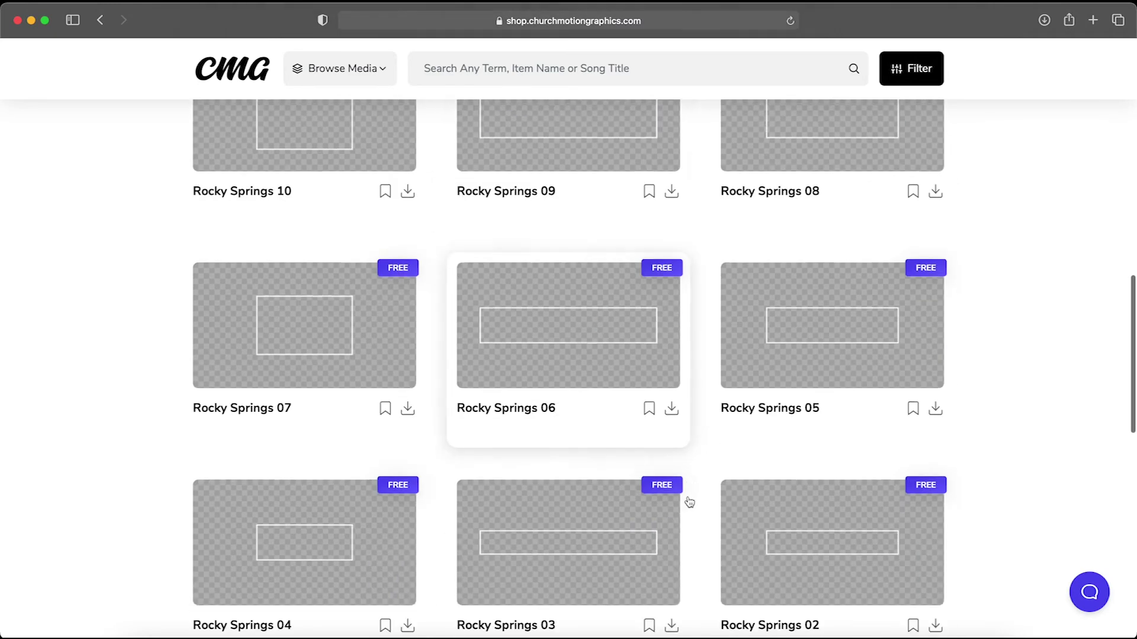
scroll(689, 502, up, 15)
- Go to Lower Thirds and open the Pastors Name Norwegian Tones Lower Third details
click(293, 131)
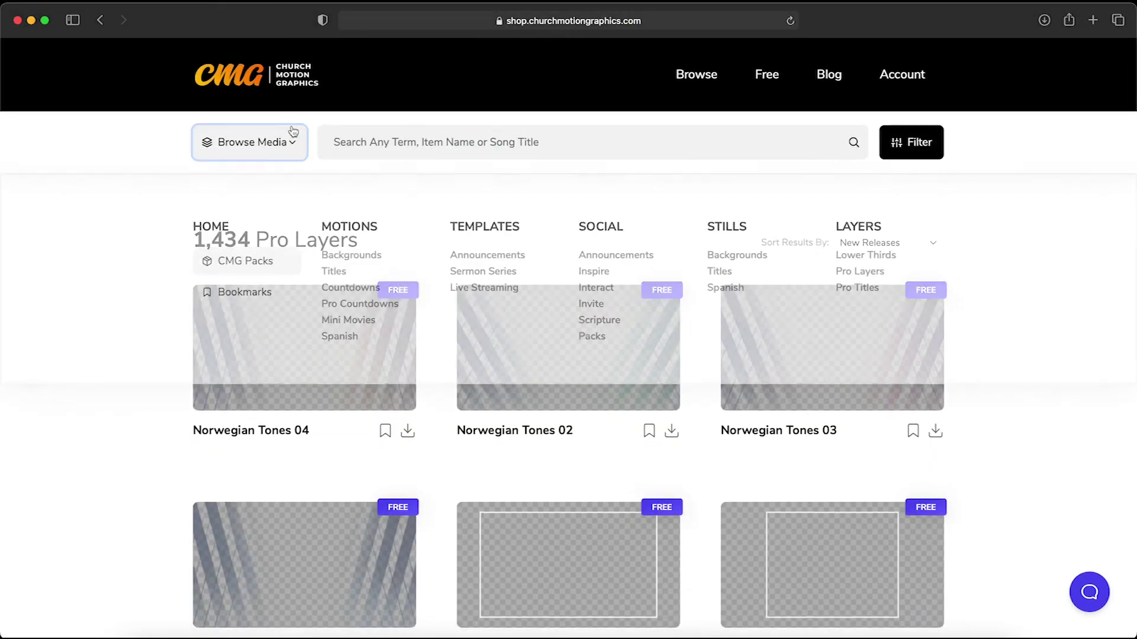
click(882, 256)
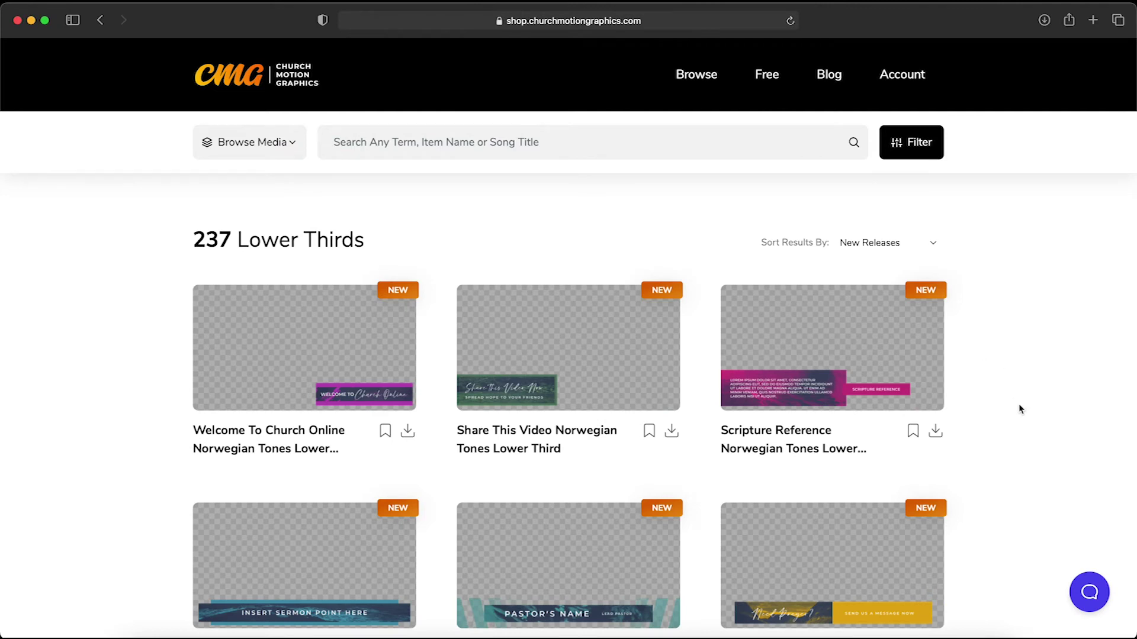
scroll(1018, 408, down, 2)
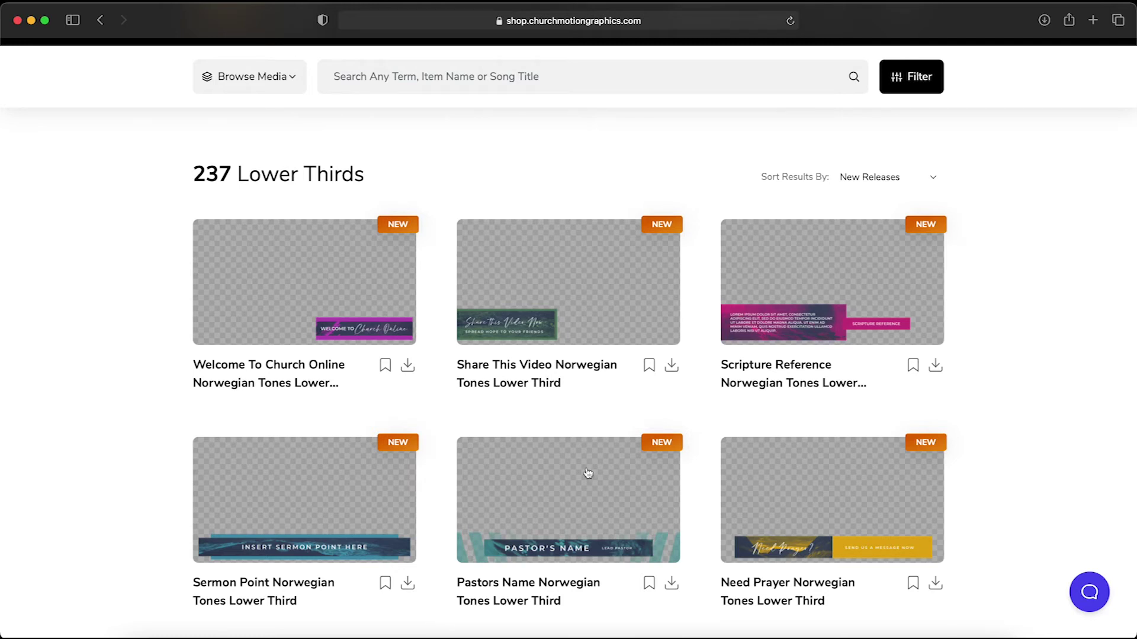
click(620, 492)
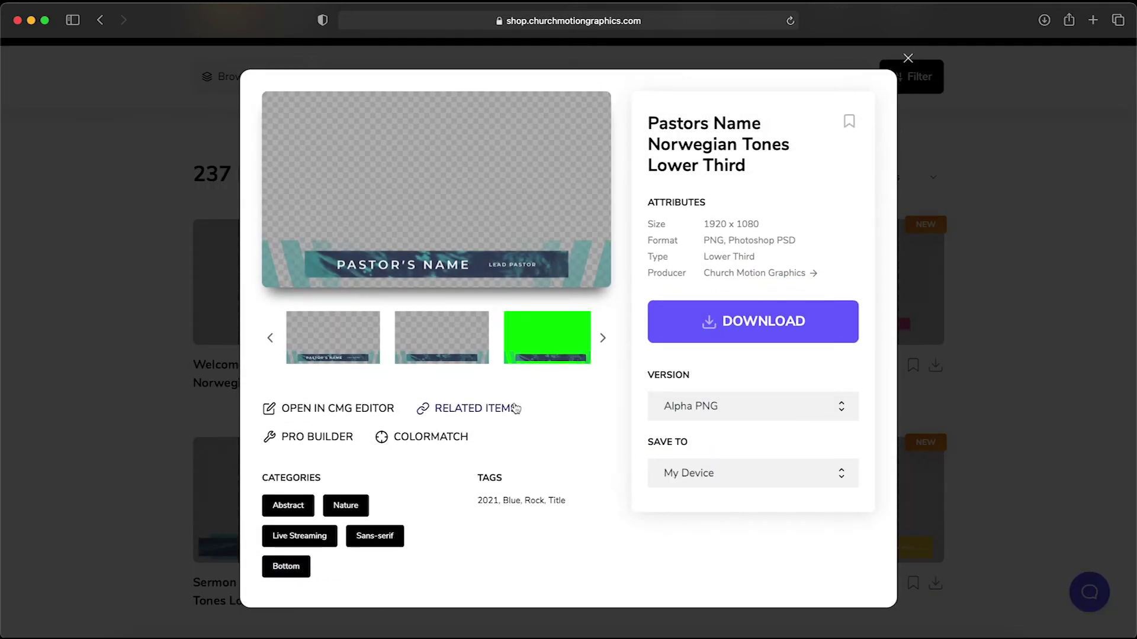
- Open the blank Pastors Name lower third in CMG Editor and centre the window
click(415, 349)
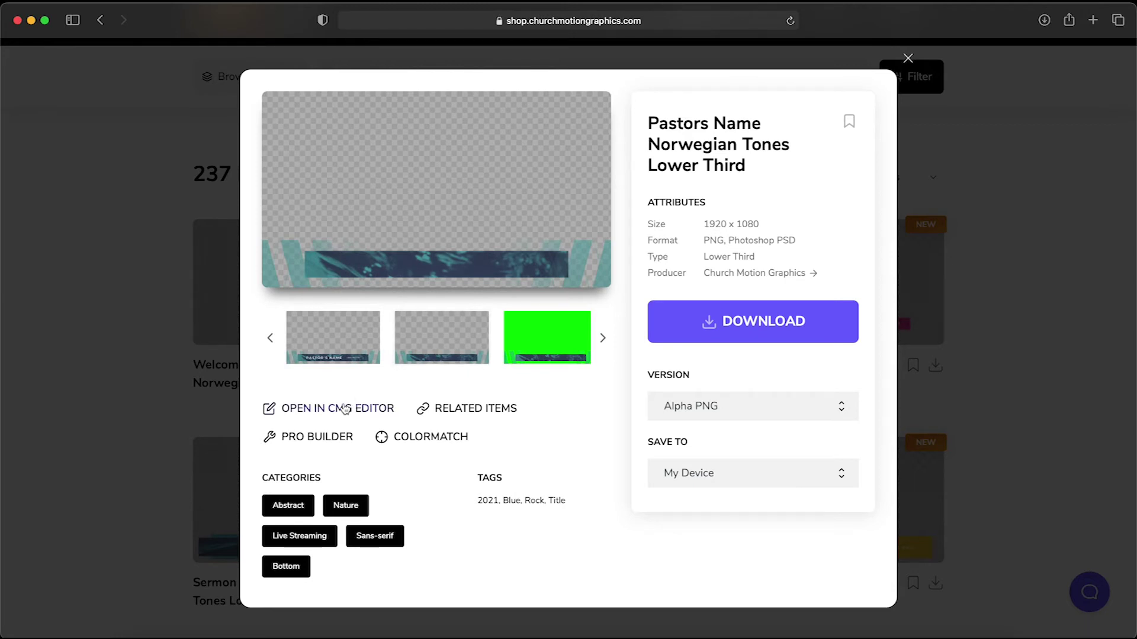
click(367, 414)
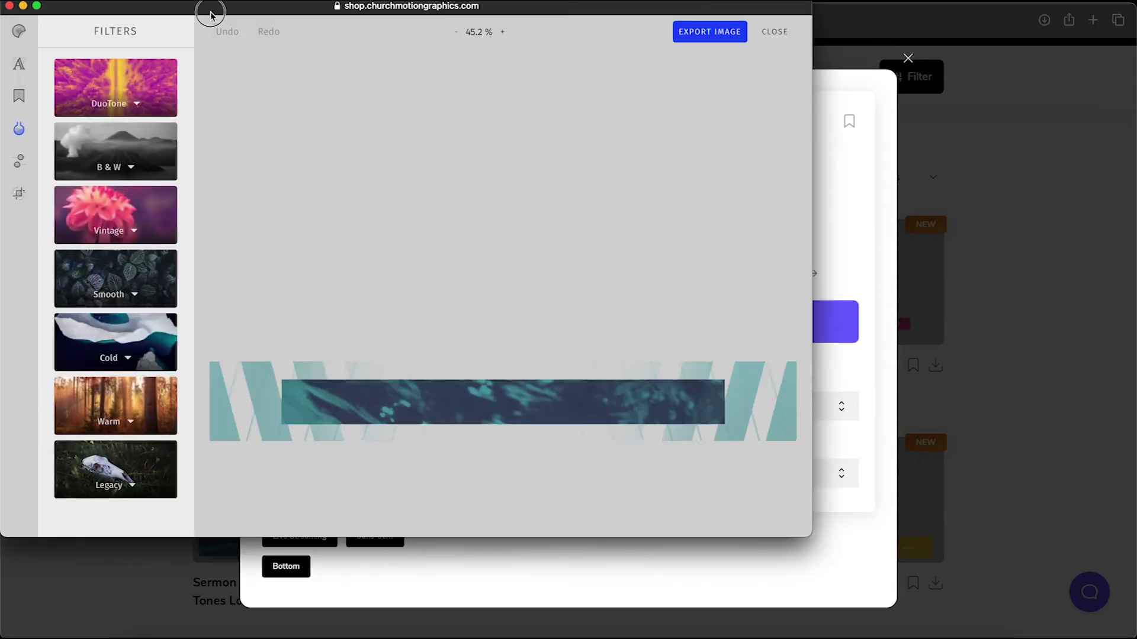
drag(211, 13, 379, 82)
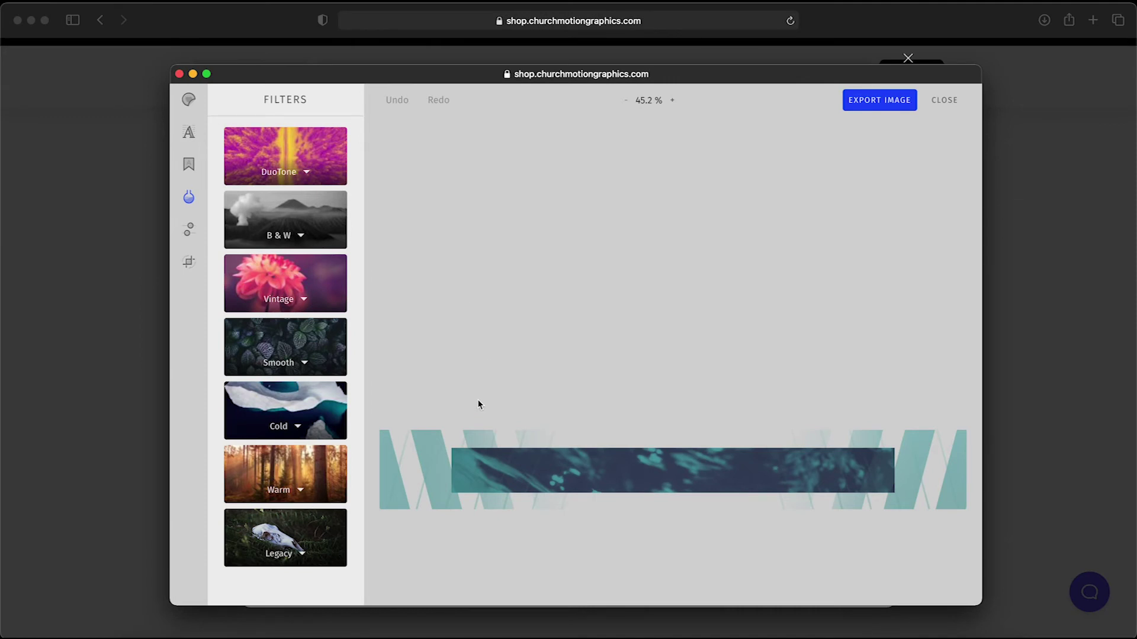
- Add a text box reading 'Church Motion'
click(189, 131)
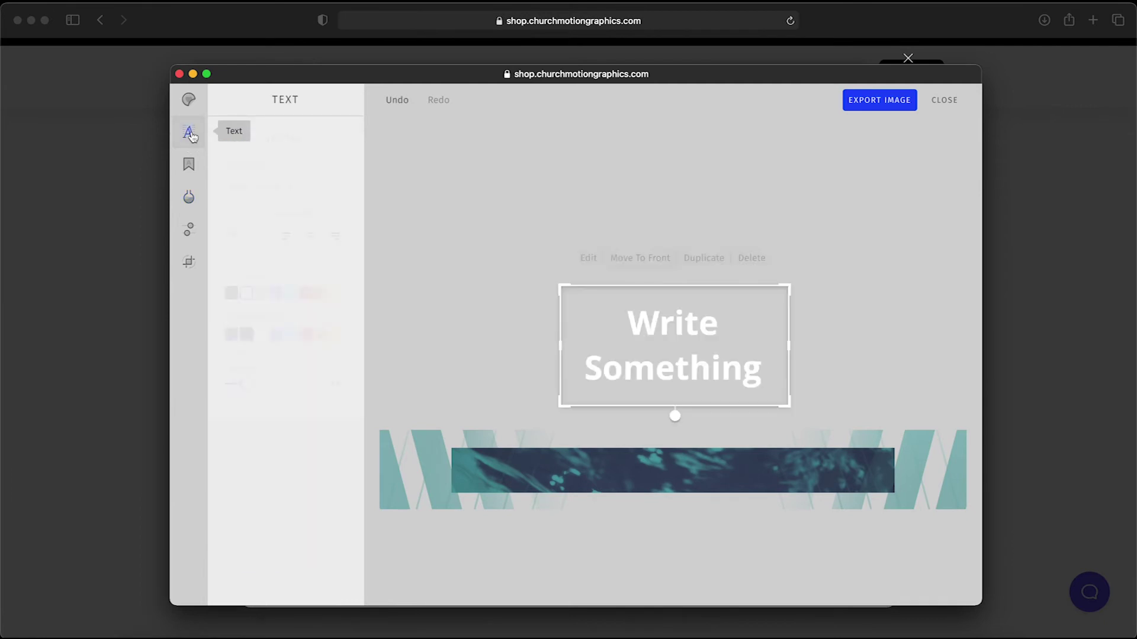
double_click(697, 360)
text(Church Motion)
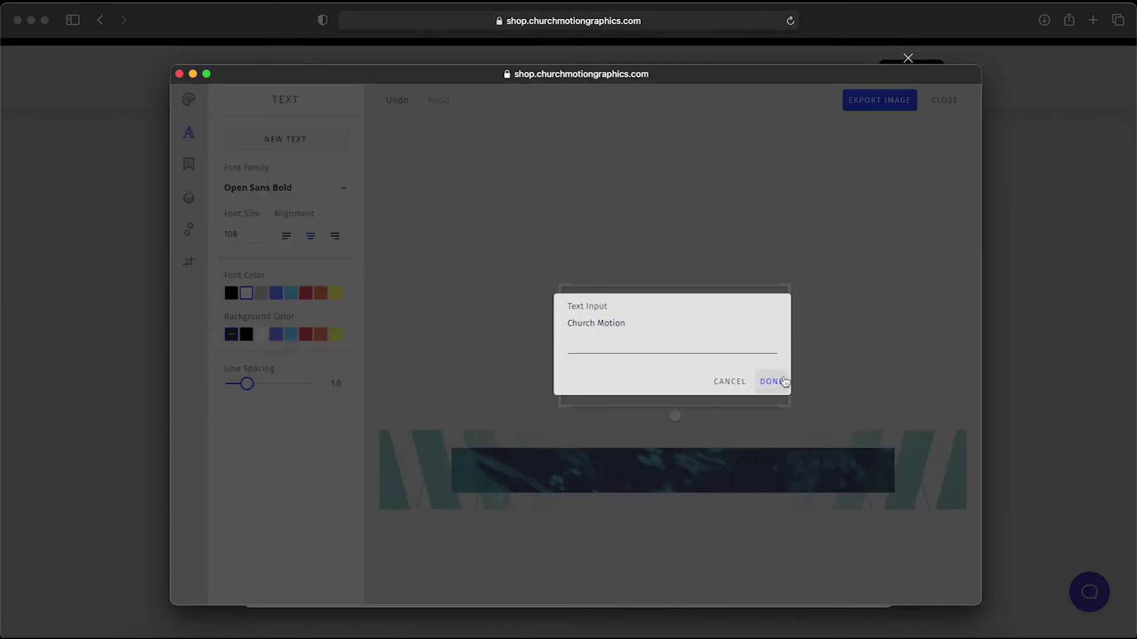
click(771, 381)
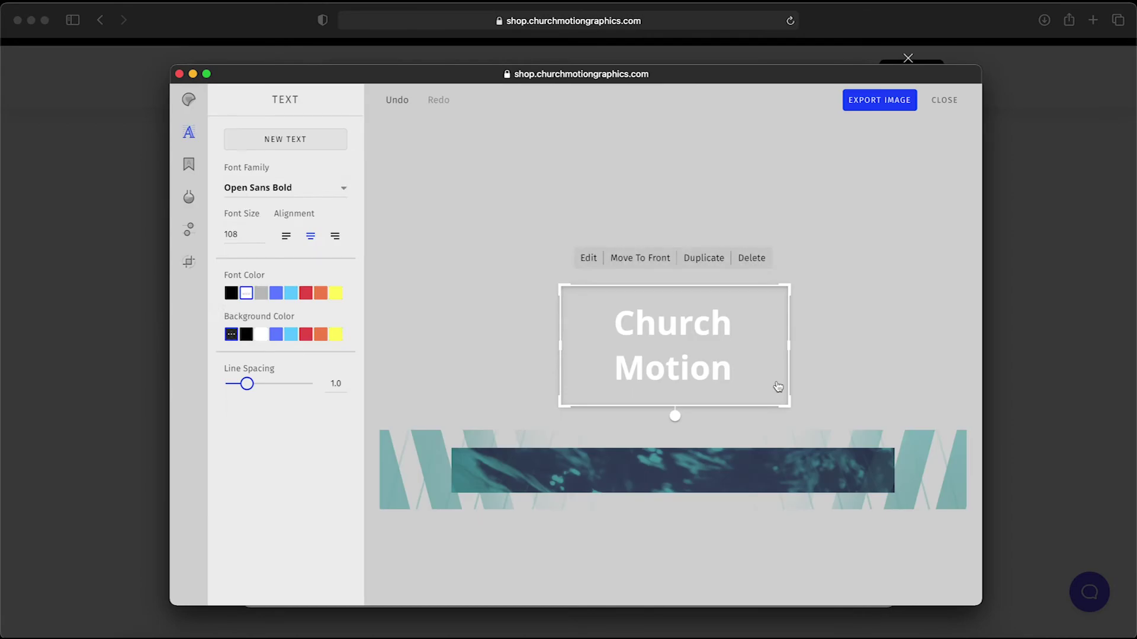
- Set Church Motion to CMG Sans Bold, left-aligned and widened, on the teal banner
click(296, 187)
click(308, 252)
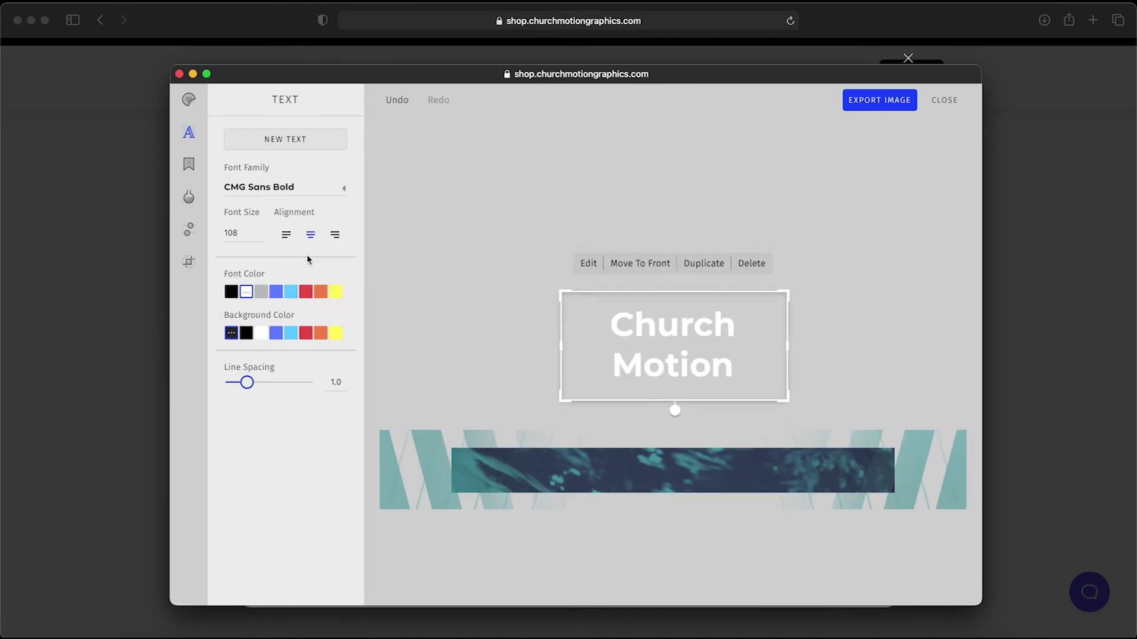
drag(788, 344, 852, 343)
click(286, 235)
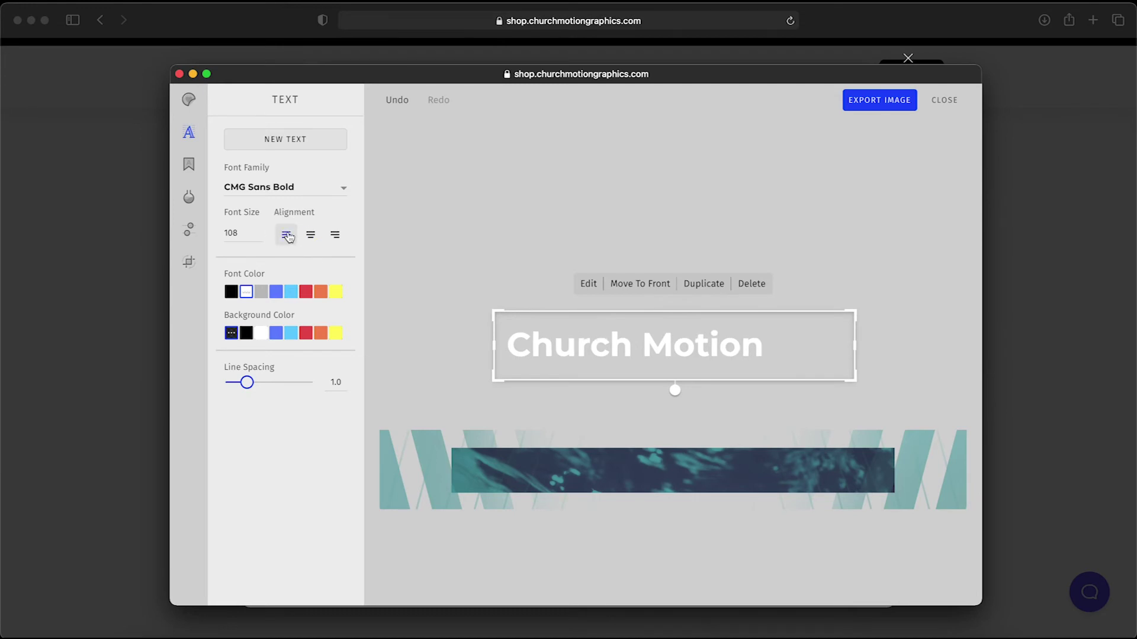
drag(645, 347, 600, 519)
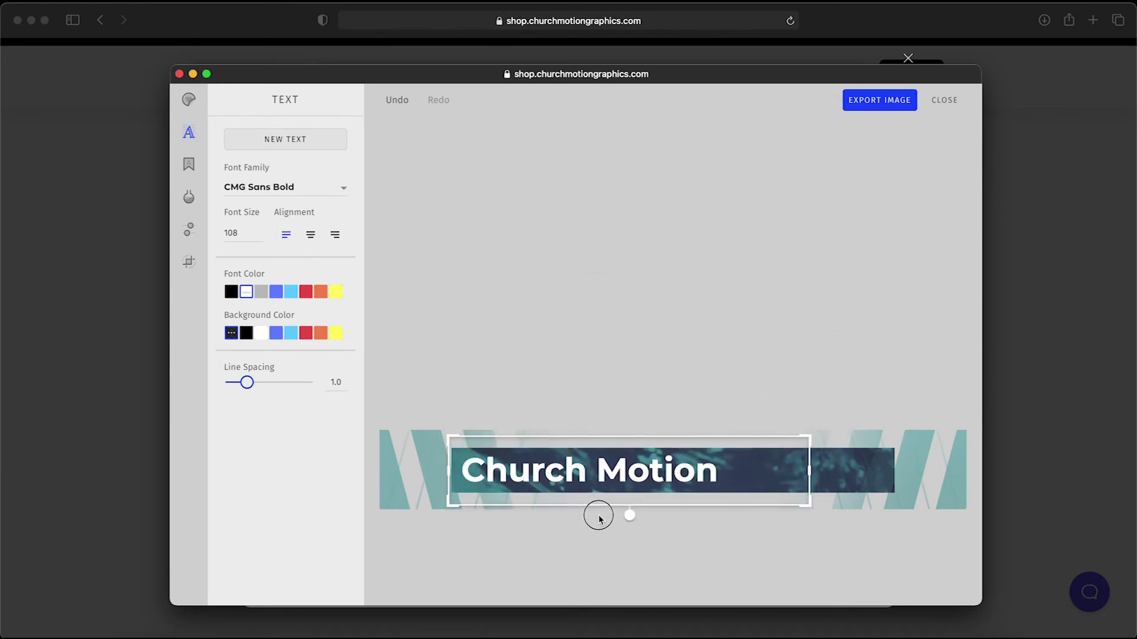
click(599, 519)
- Resize Church Motion to 95 and start a second text box for 'Graphics Leader'
click(525, 466)
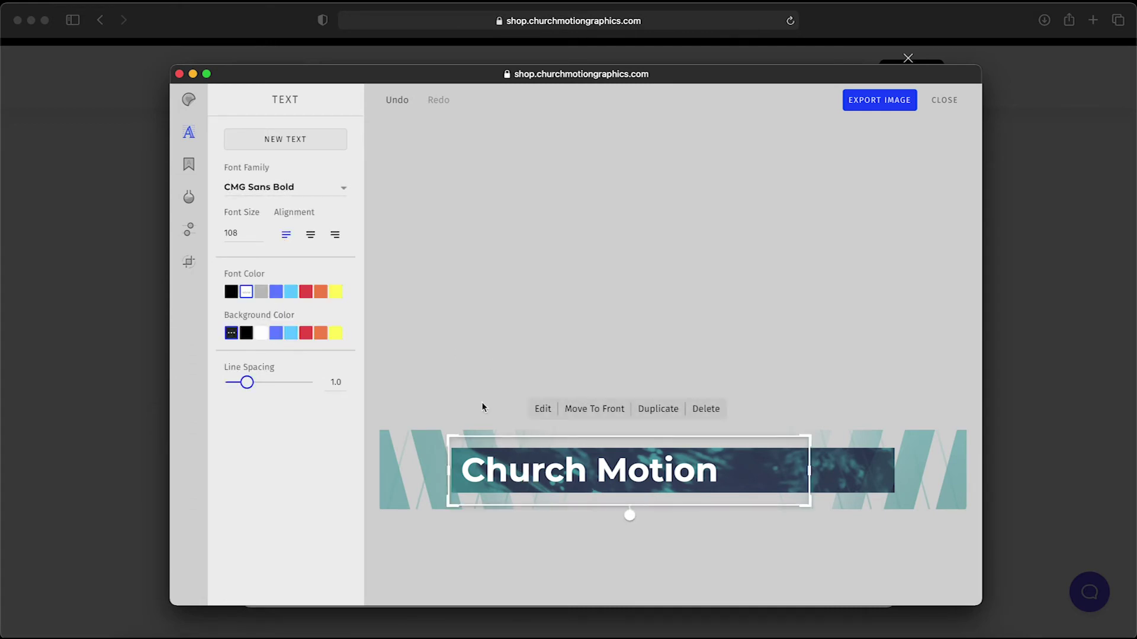
click(239, 232)
text(95)
click(521, 265)
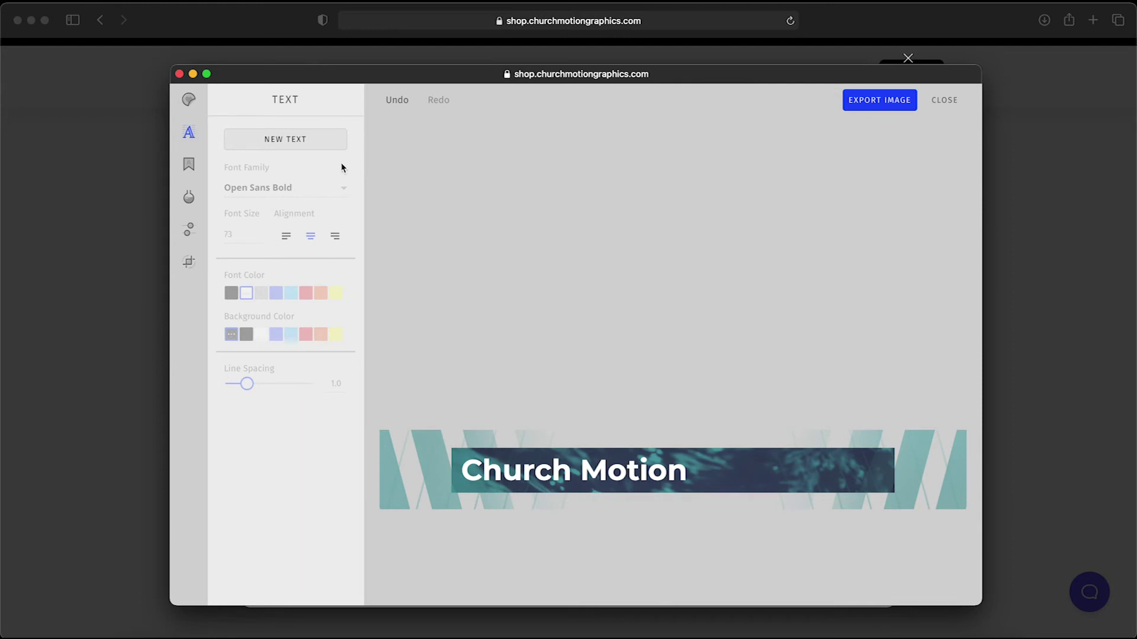
click(319, 142)
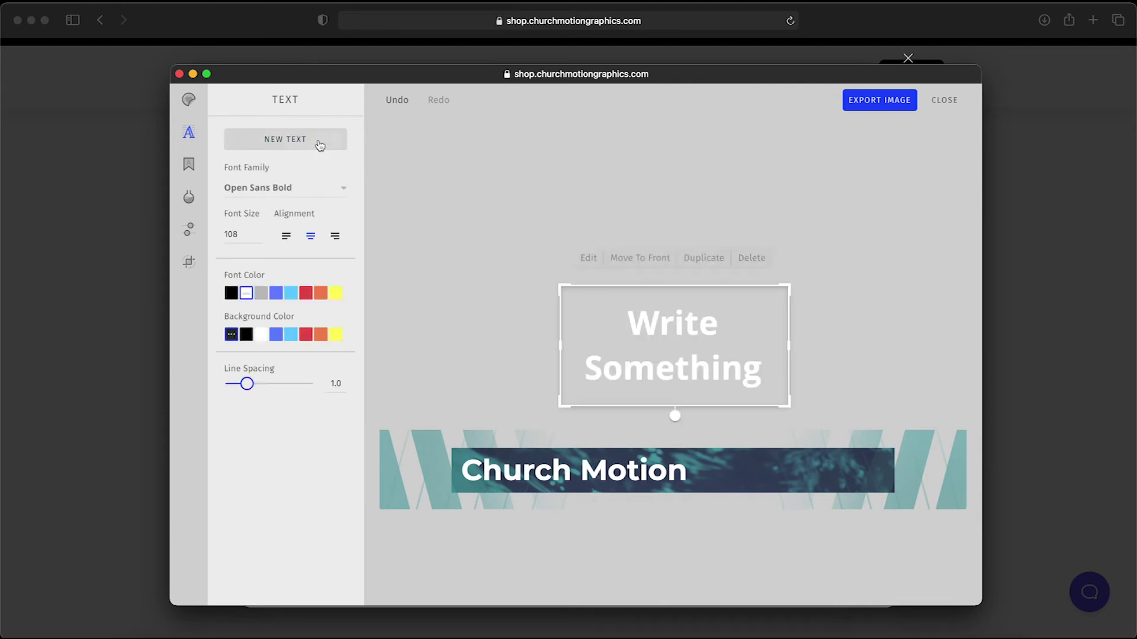
double_click(682, 366)
- Add 'Graphics Leader', right-aligned at font size 50, on the banner's right end, then export
text(Graphics Leader)
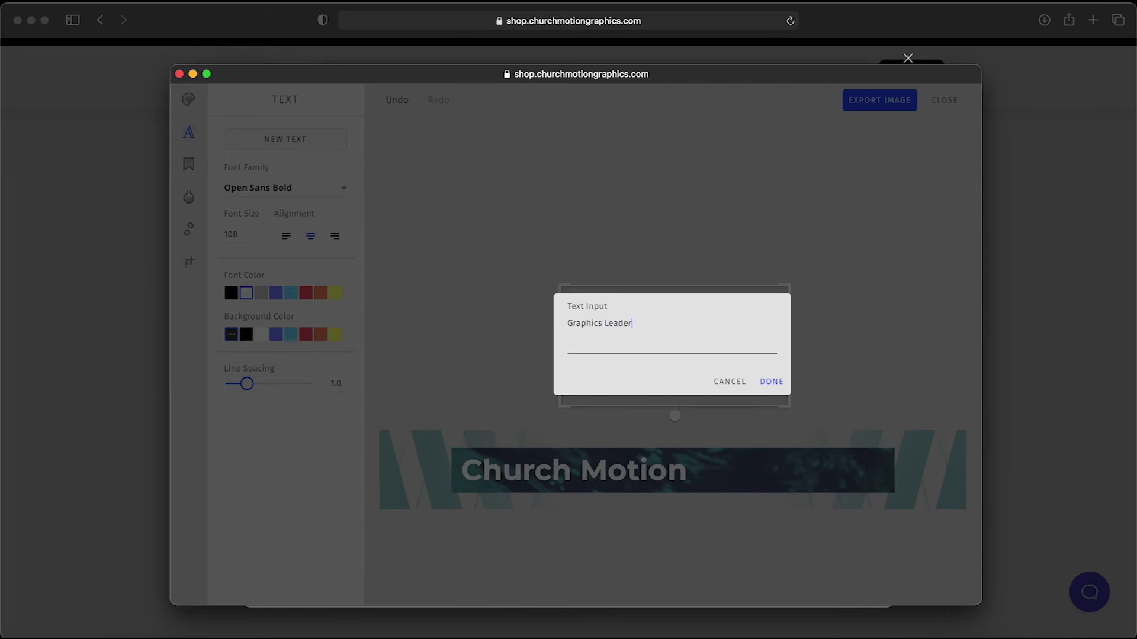
click(771, 381)
click(335, 237)
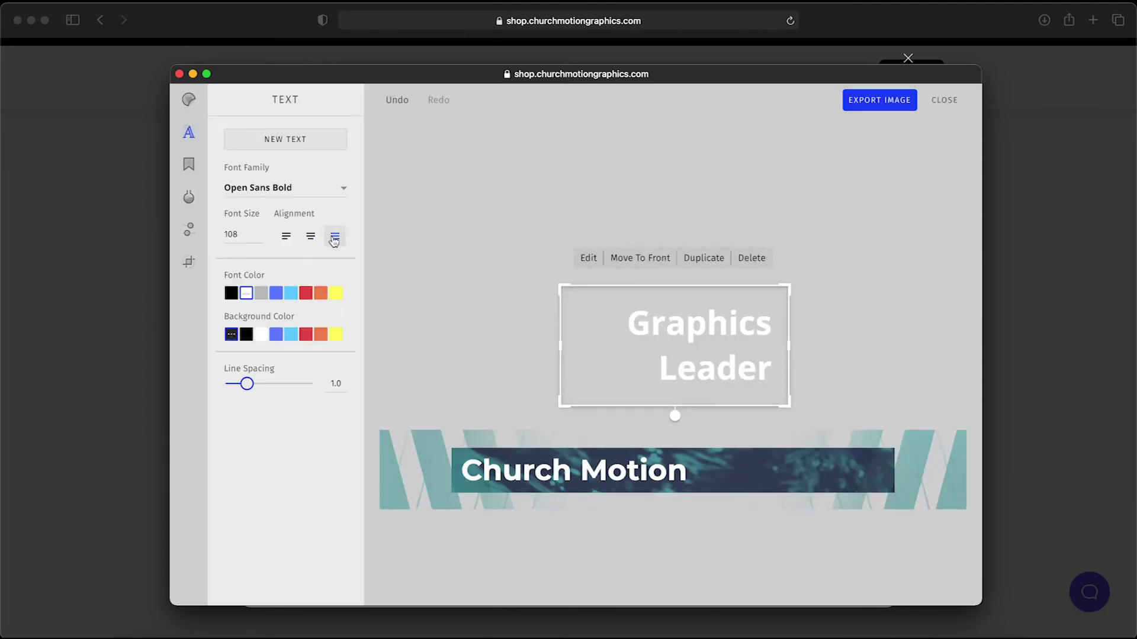
double_click(242, 234)
key(Return)
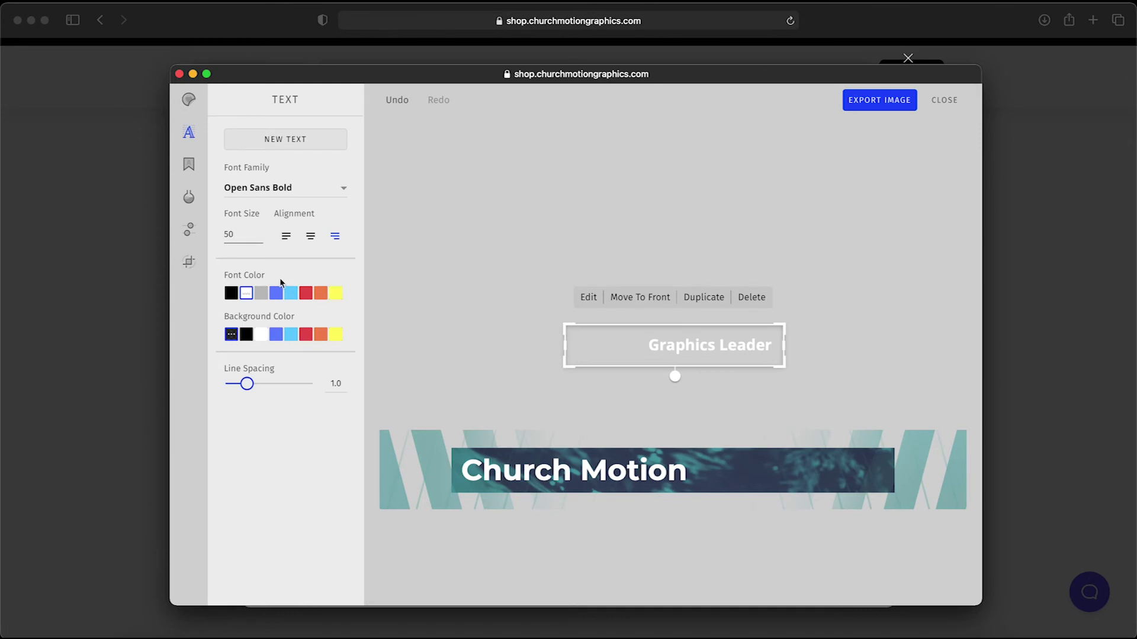
drag(664, 351, 797, 515)
click(760, 408)
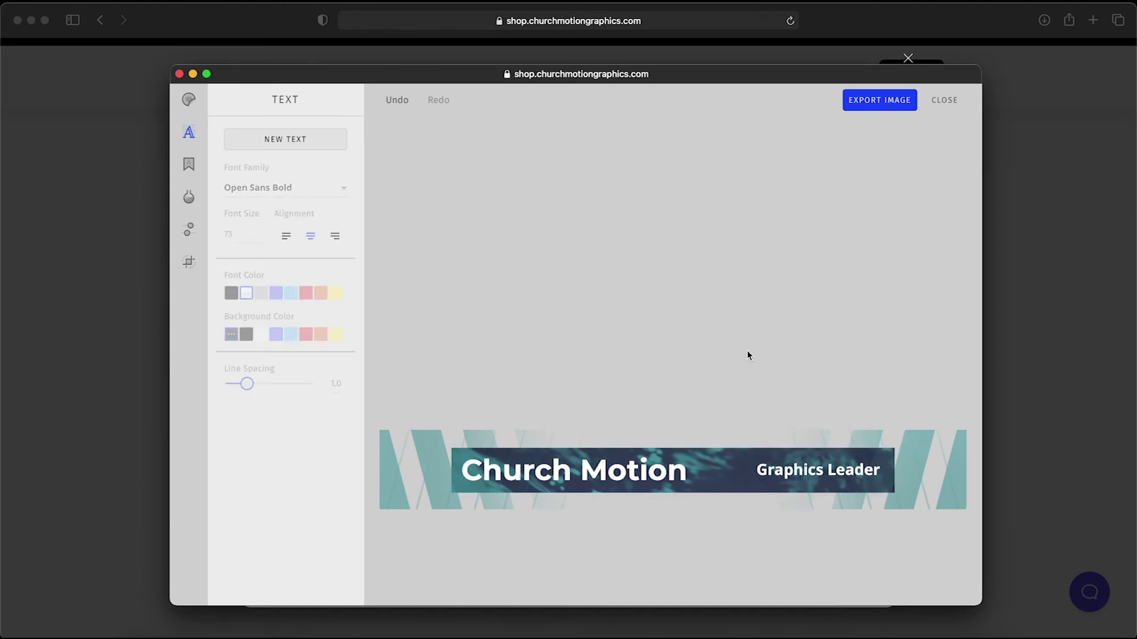
click(902, 107)
- View the exported lower-third PNG from Downloads in Preview, then close it
click(960, 626)
click(959, 613)
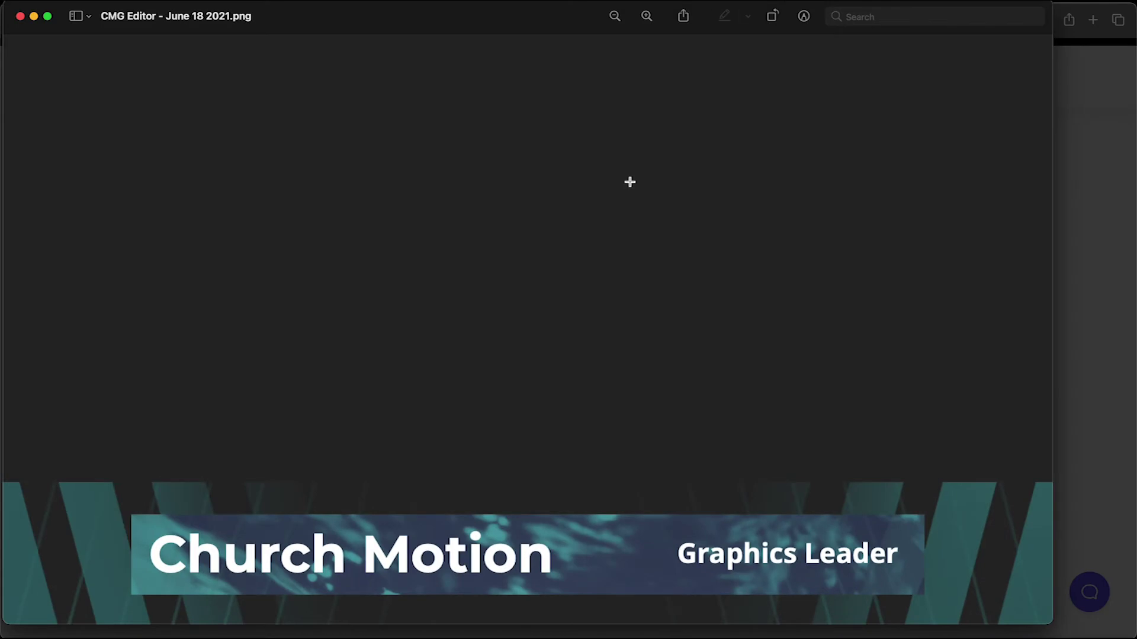
click(20, 16)
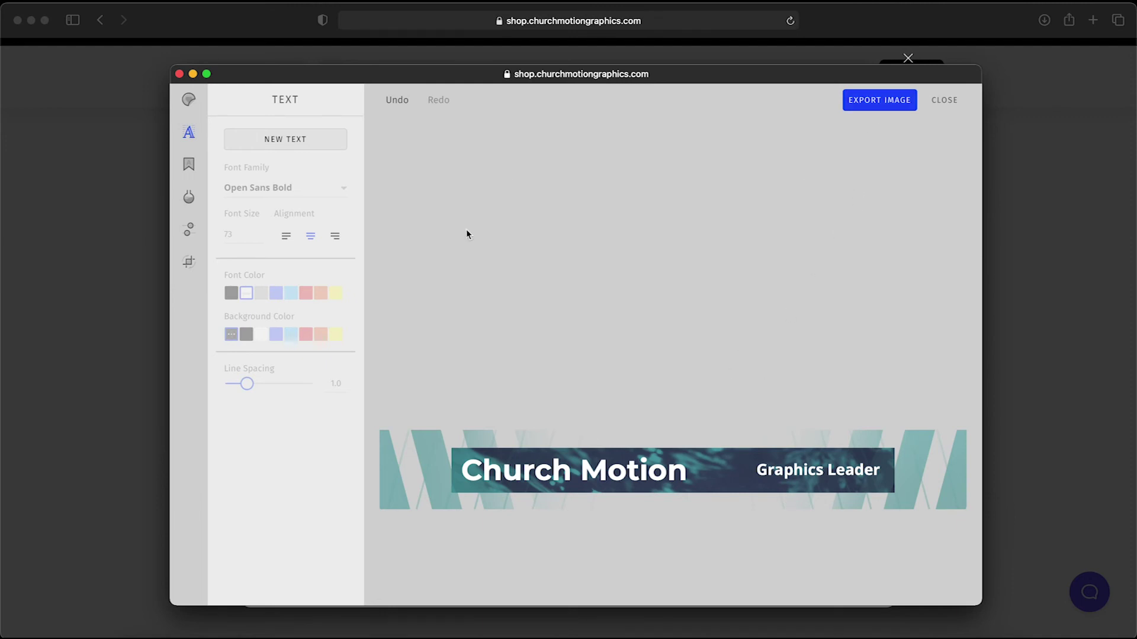
- Minimize the editor and load the blank bokeh version of Faith Like A Mustard Seed Hand Green
click(195, 75)
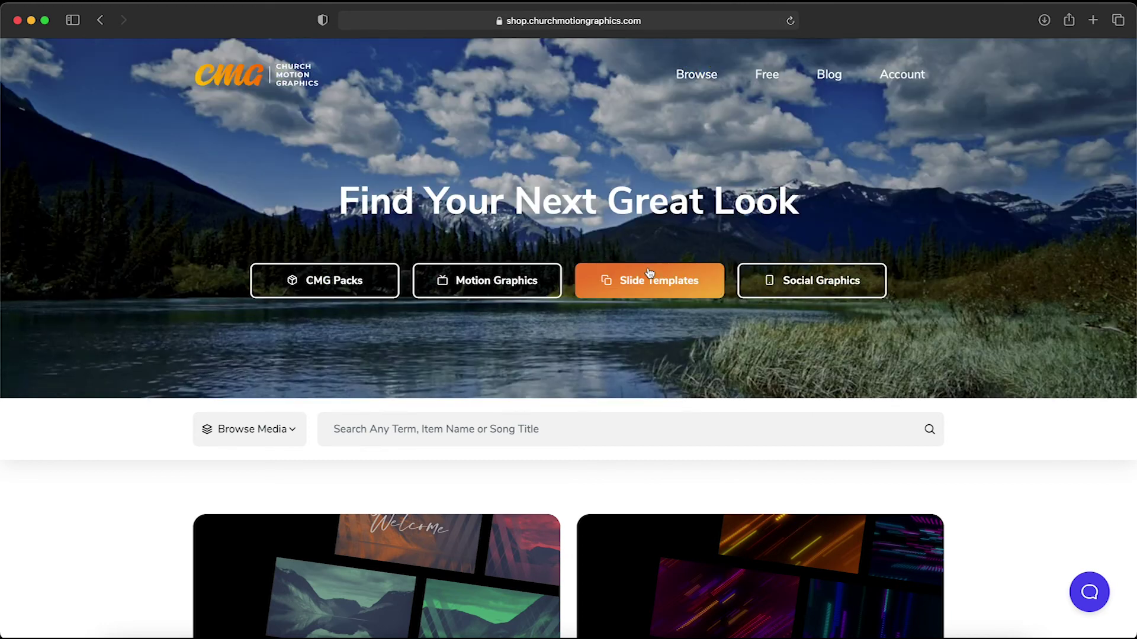
click(650, 273)
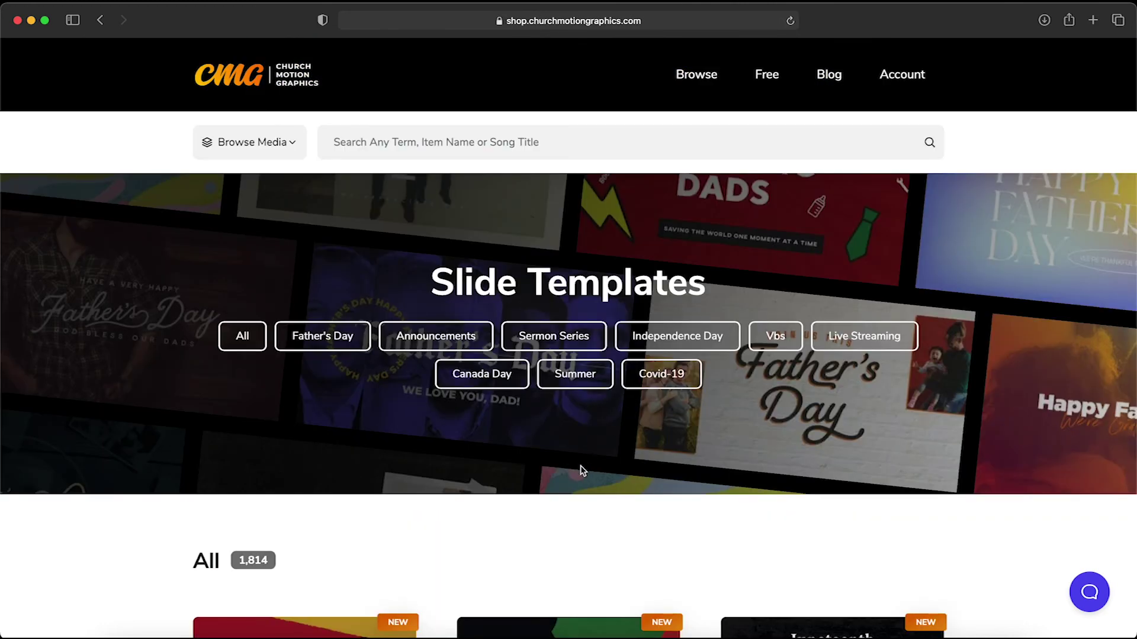
scroll(582, 470, down, 10)
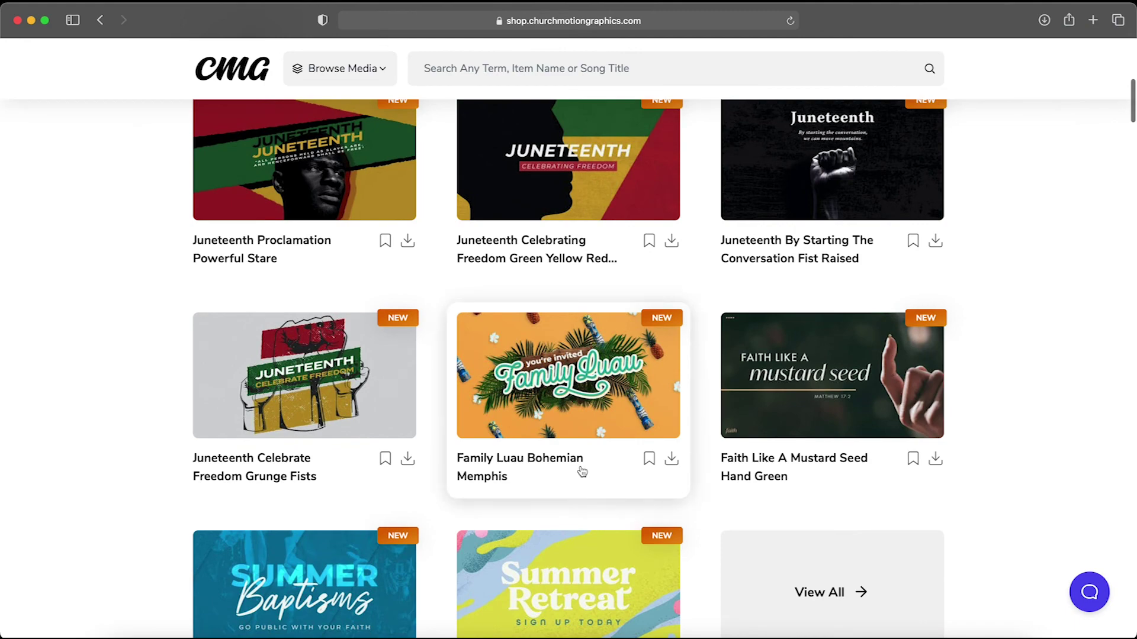
click(864, 391)
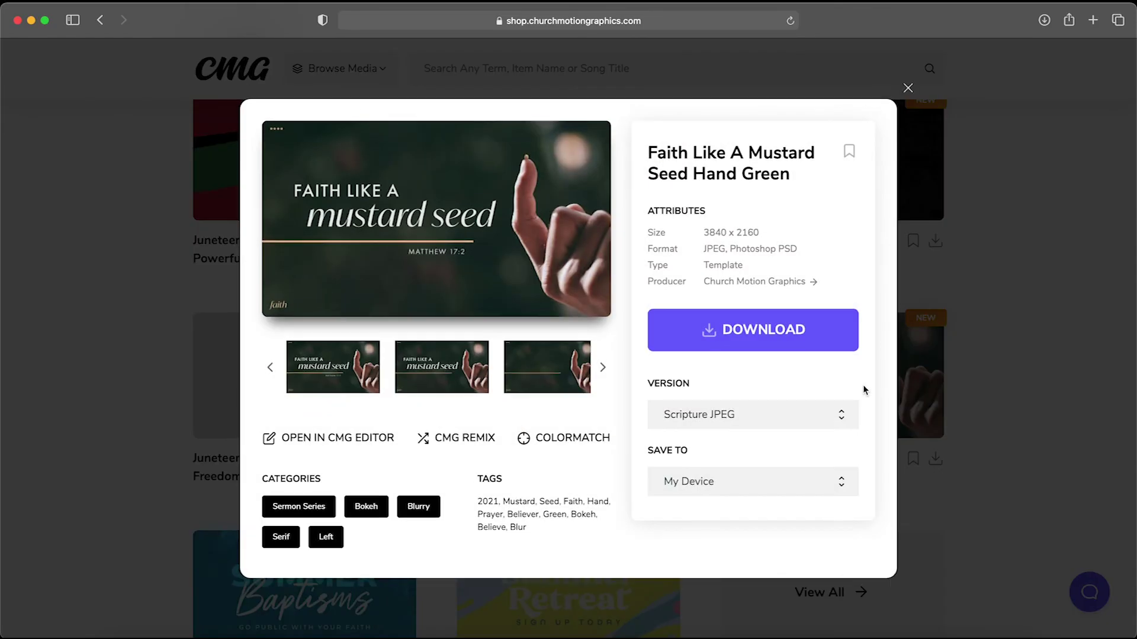
click(459, 373)
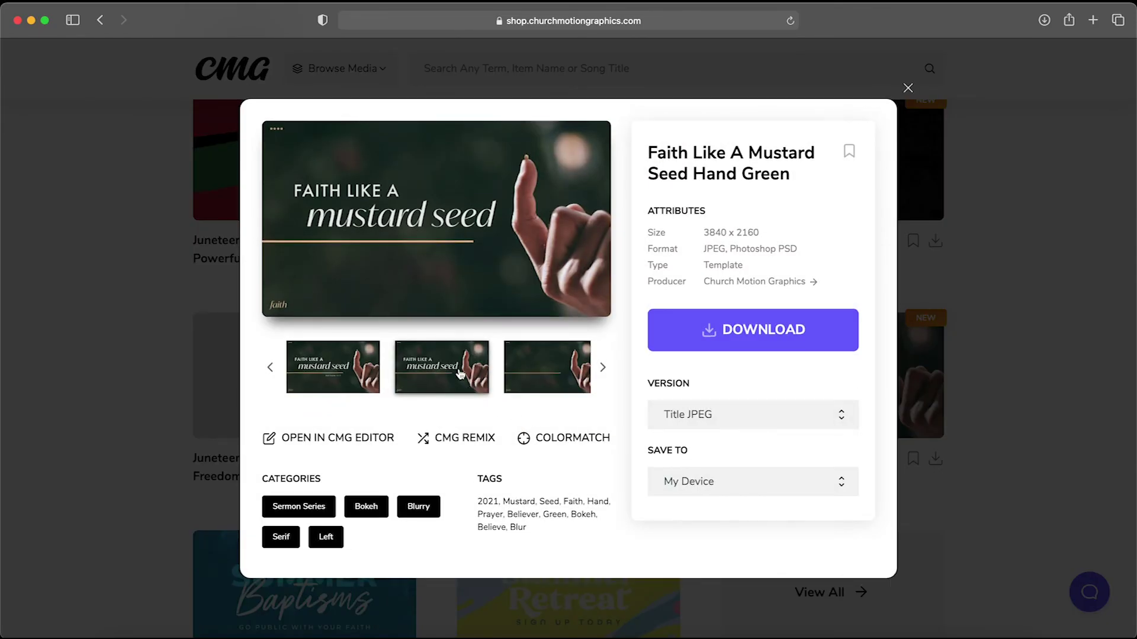
click(538, 377)
click(547, 376)
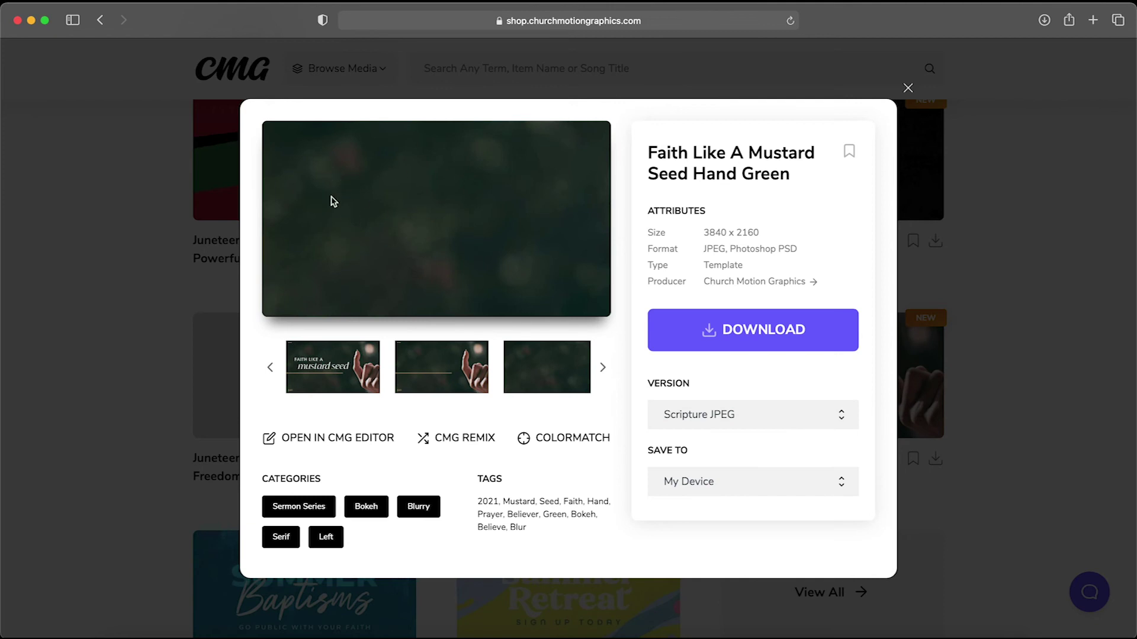
click(327, 438)
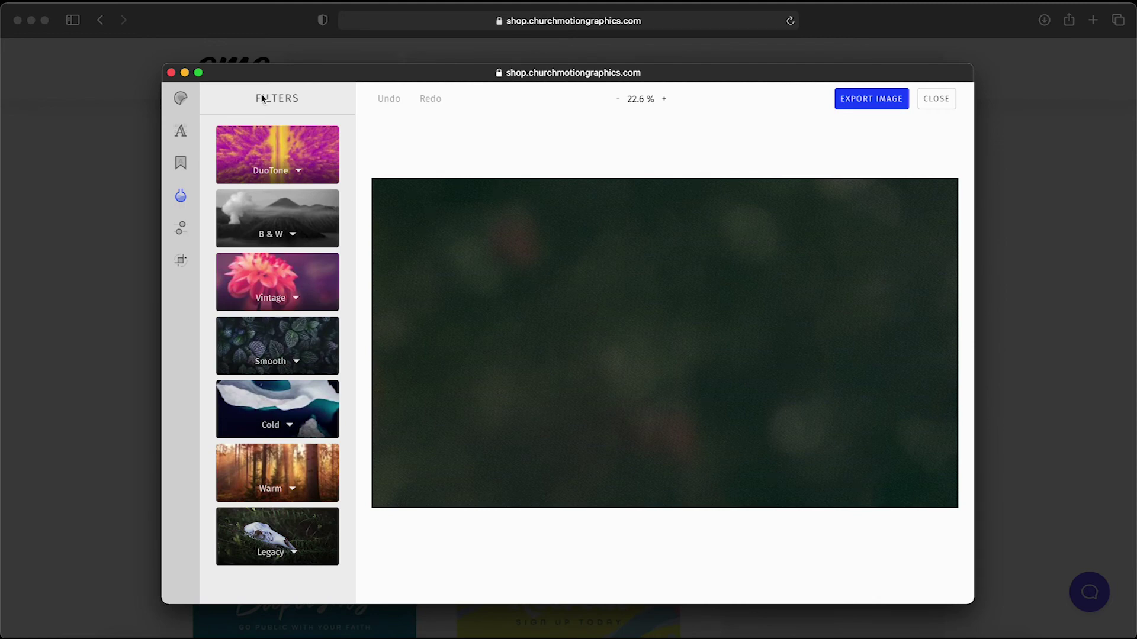
- Upload the praying-hands unsplash JPG from Downloads as a sticker and place it on the slide
click(181, 99)
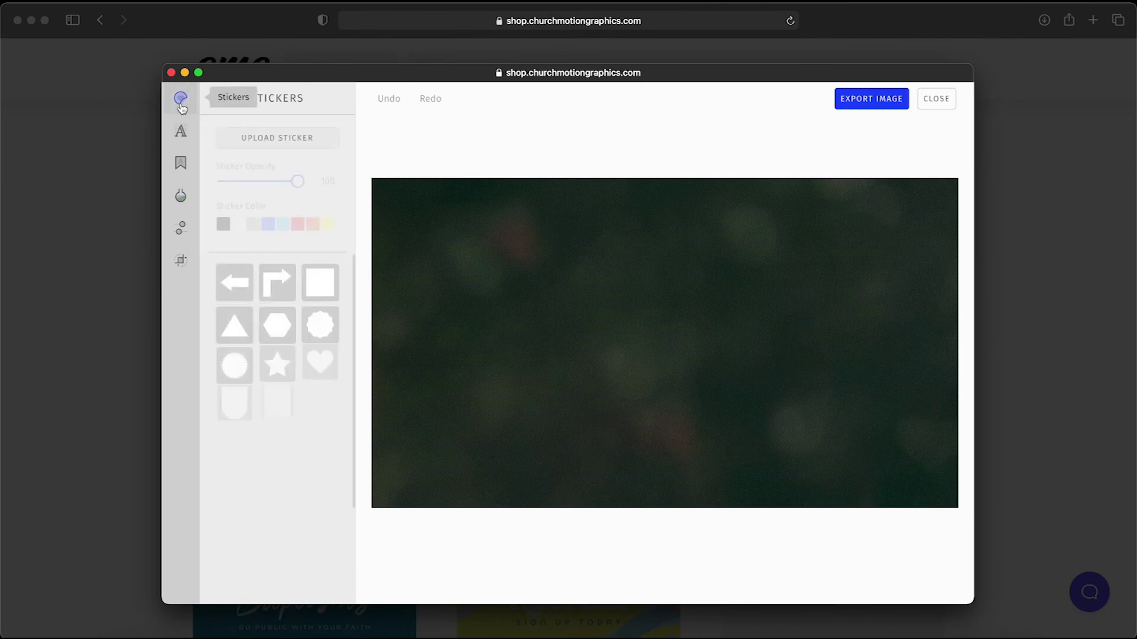
click(287, 147)
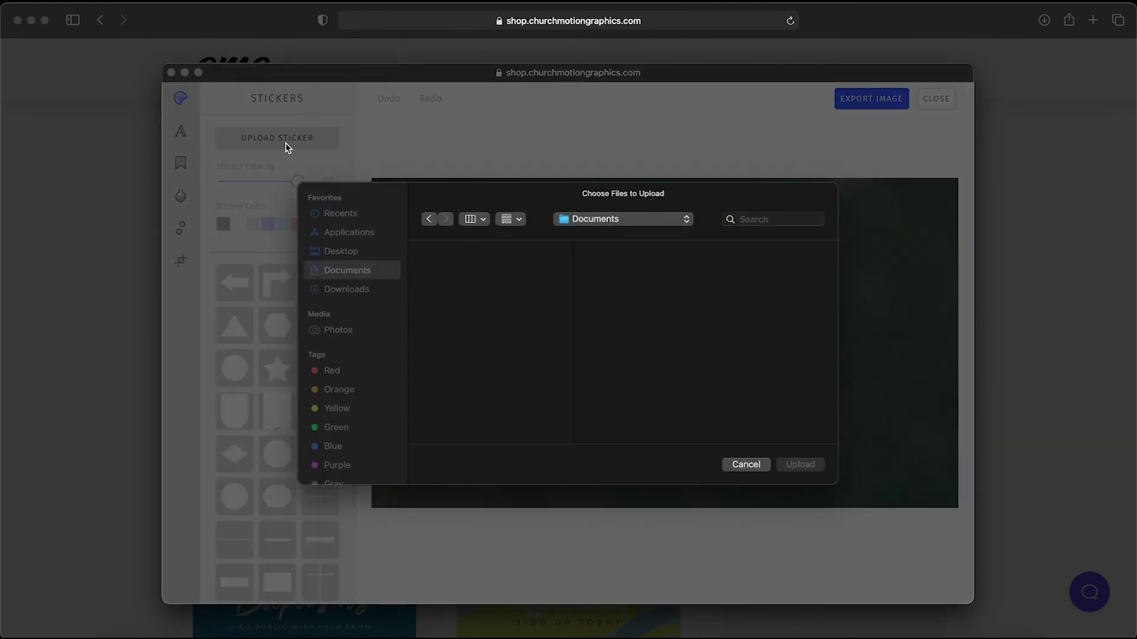
click(355, 290)
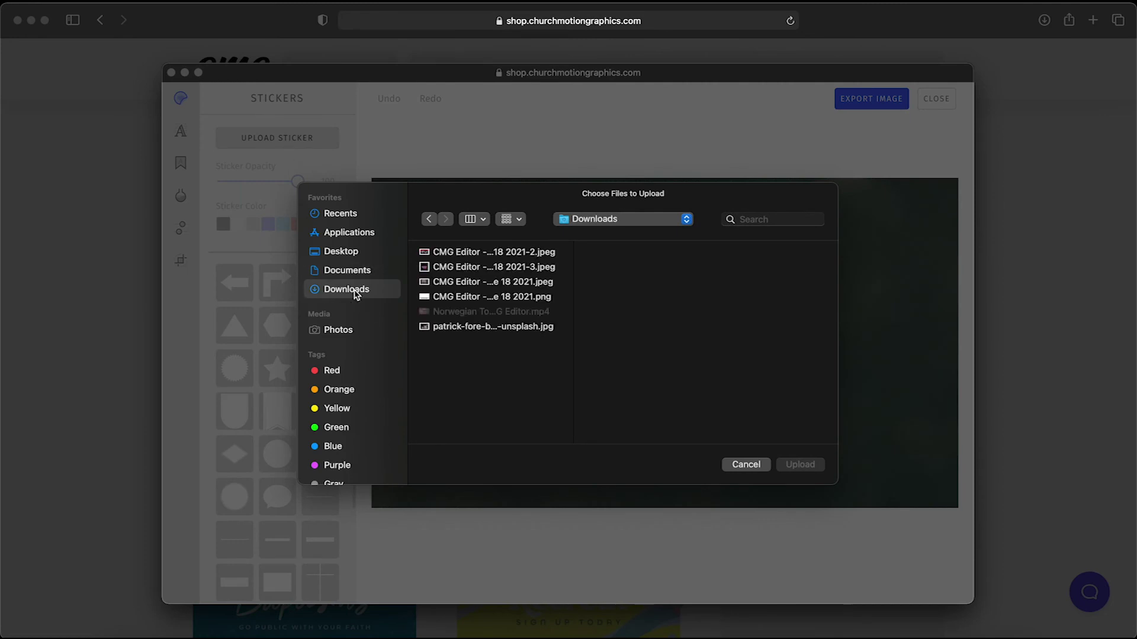
click(492, 327)
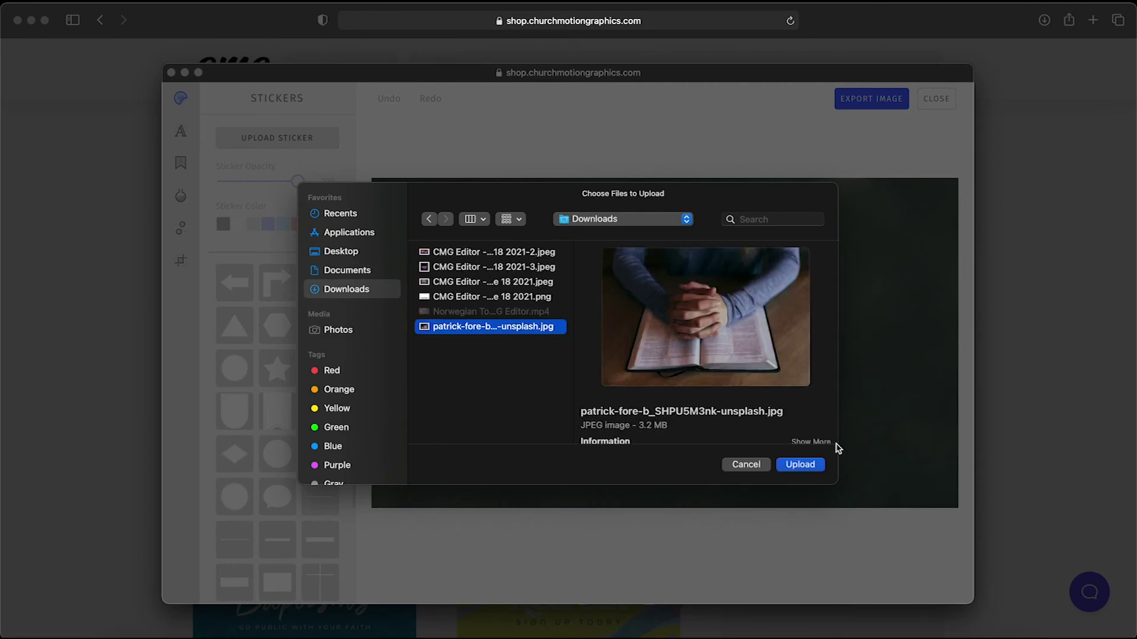
click(817, 468)
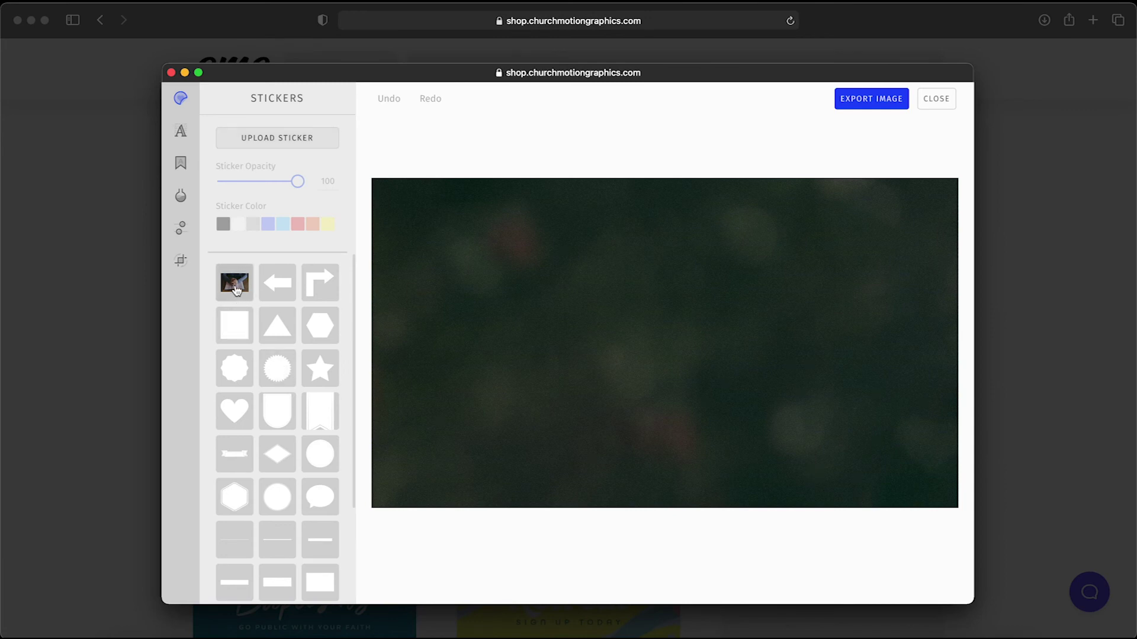
click(237, 289)
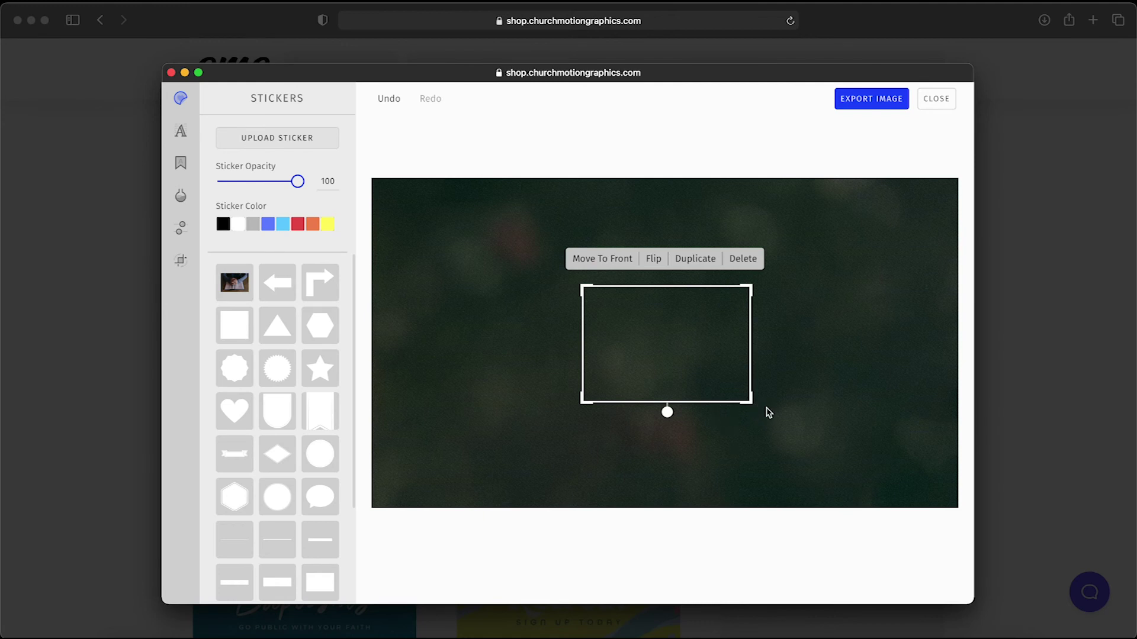
- Move the photo to the left side of the slide and enlarge it
drag(700, 343, 554, 343)
drag(614, 403, 643, 448)
drag(537, 373, 564, 374)
click(753, 317)
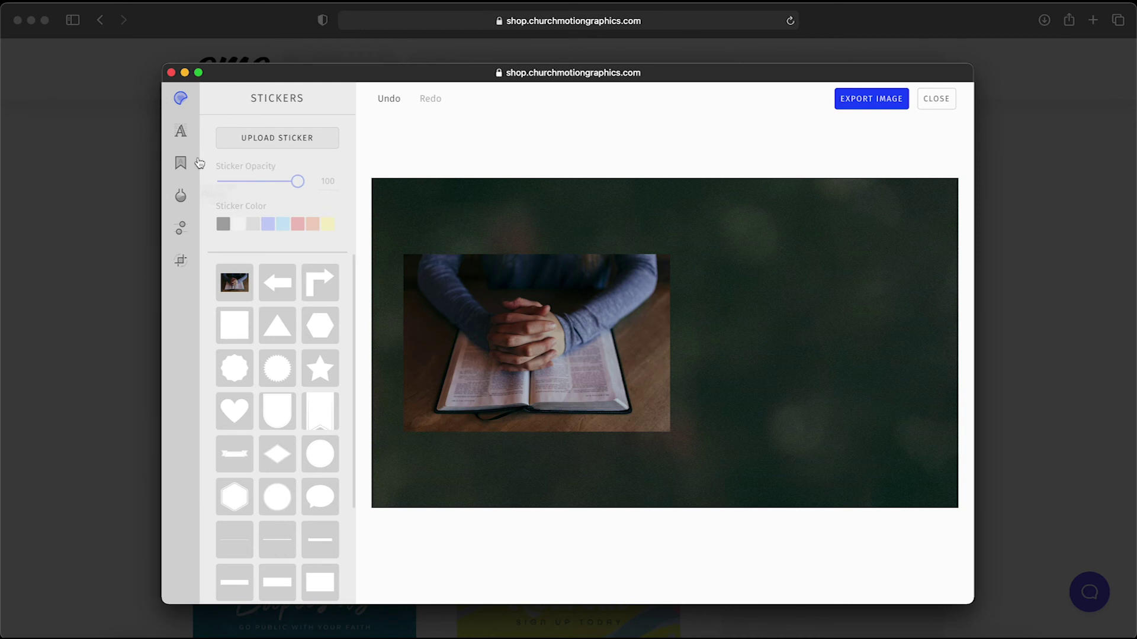
- Add a text box reading 'Point #1: Prayer Works'
click(181, 133)
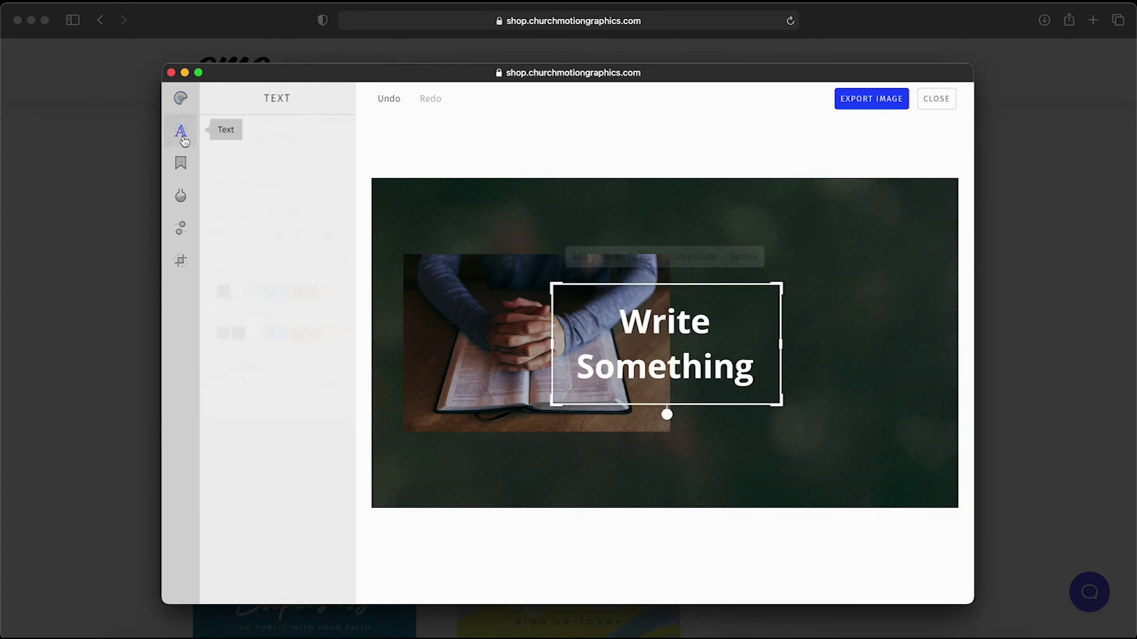
double_click(695, 375)
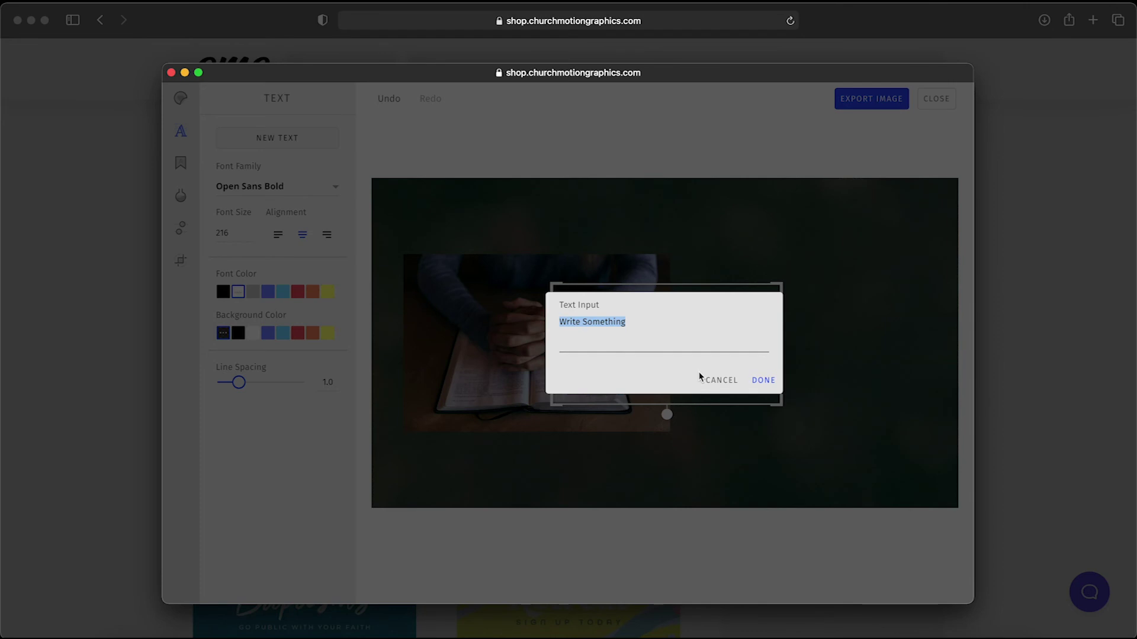
text(Point)
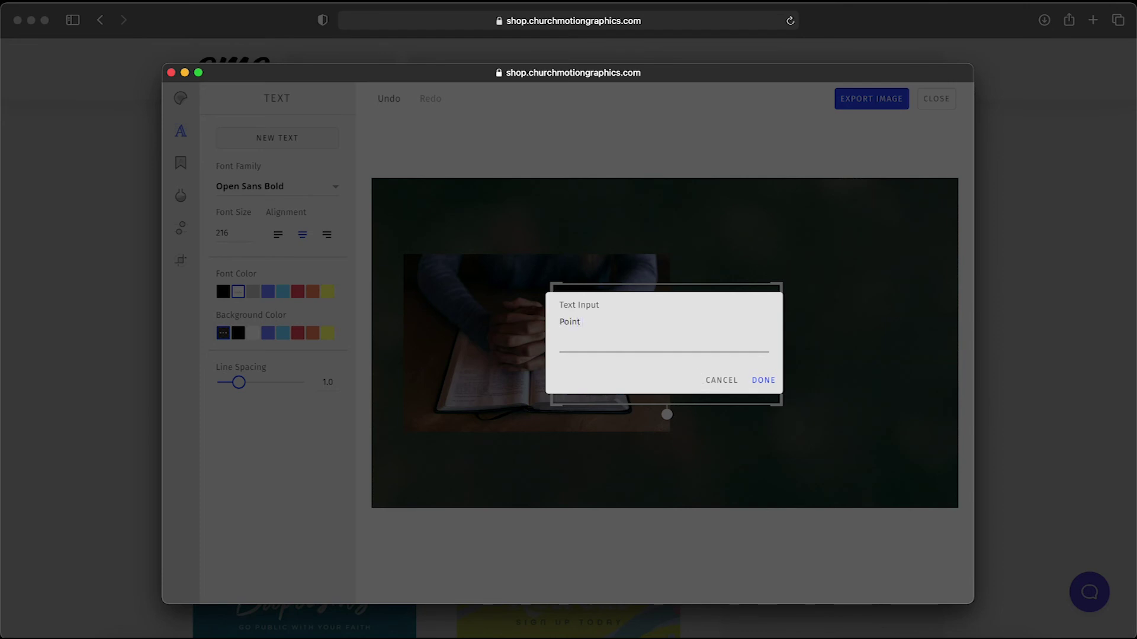
text( #1:)
click(763, 380)
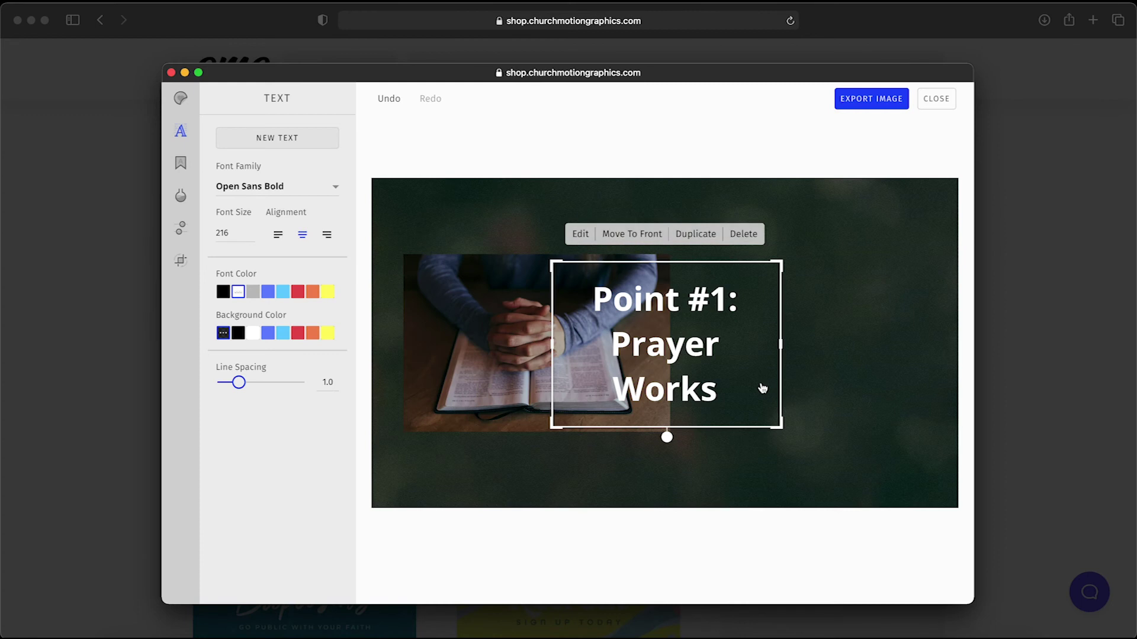
- Left-align the point text, widen it to two lines, and move it right of the photo
click(278, 235)
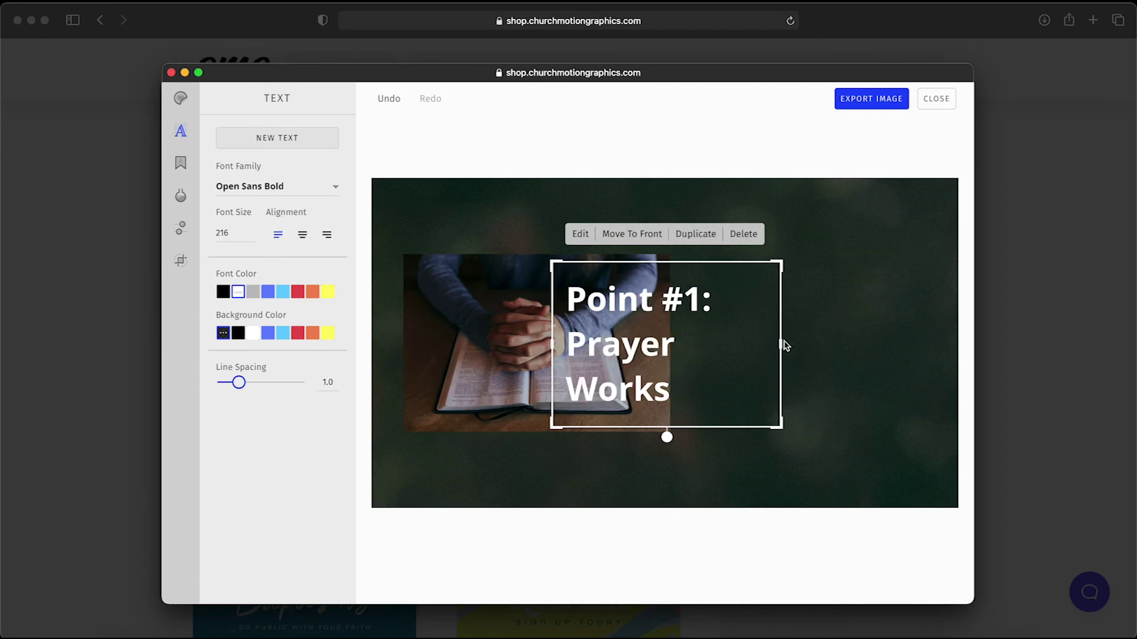
drag(780, 343, 805, 343)
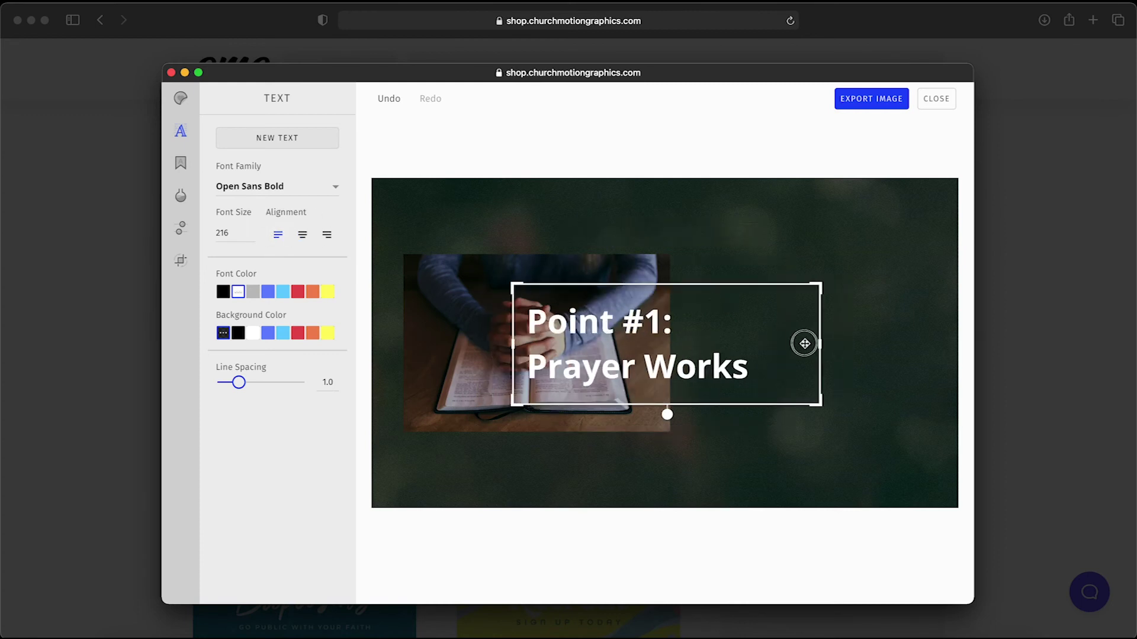
drag(617, 333, 785, 332)
click(748, 230)
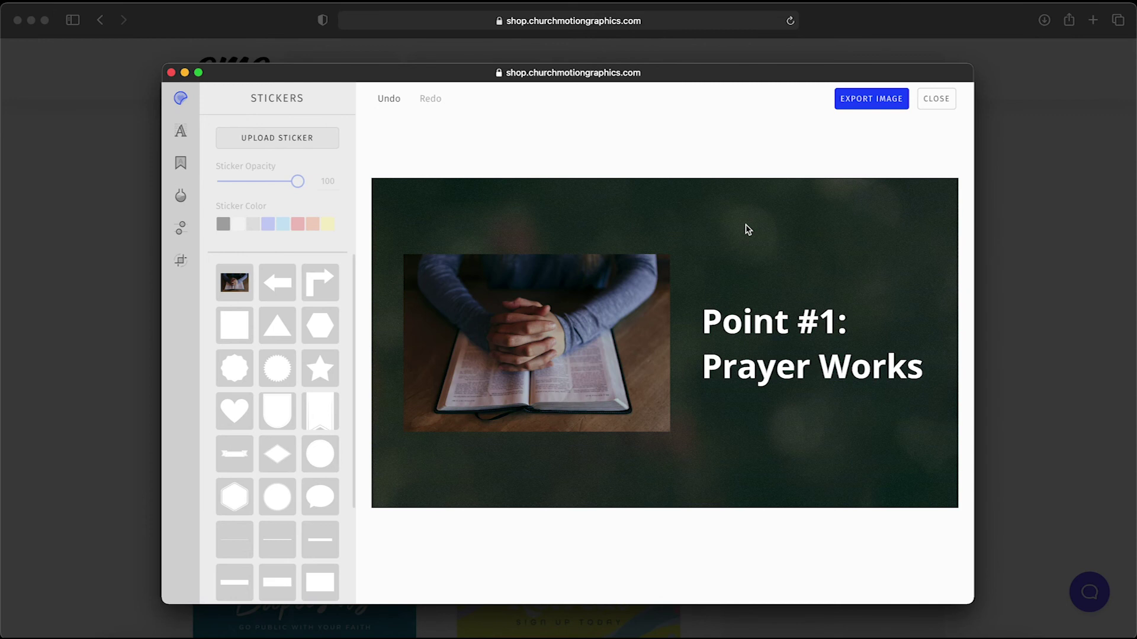
- Export the Point #1 slide as an image, view the JPEG in Preview, and close it
click(877, 105)
click(947, 632)
click(952, 621)
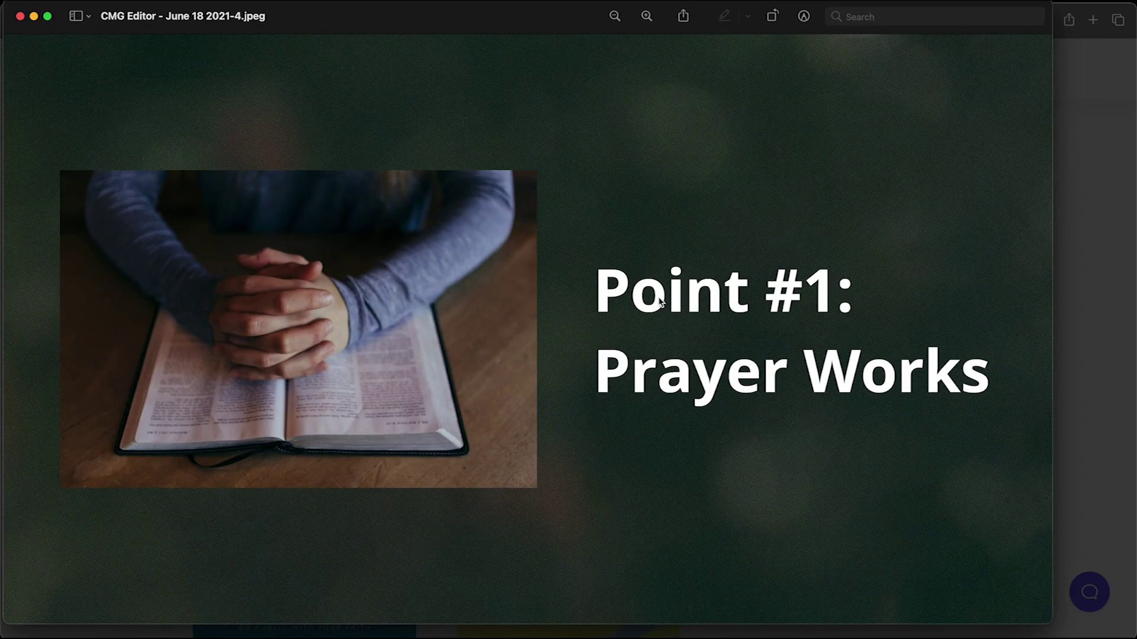
click(22, 16)
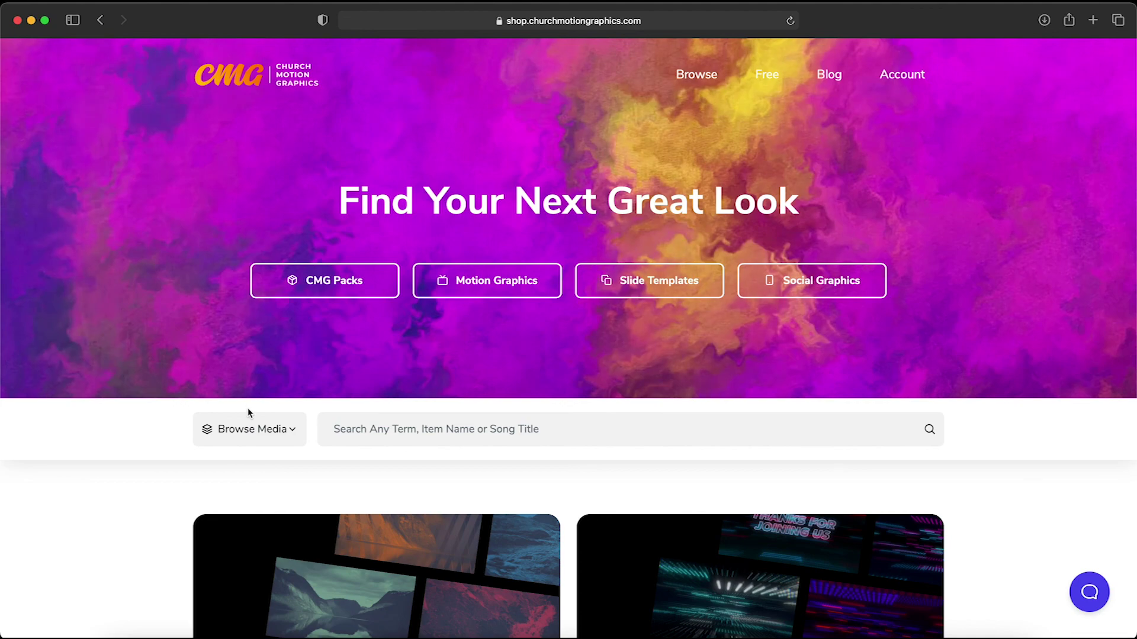
- Open the Norwegian Tones 02 layer from the Pro Layers collection
click(254, 443)
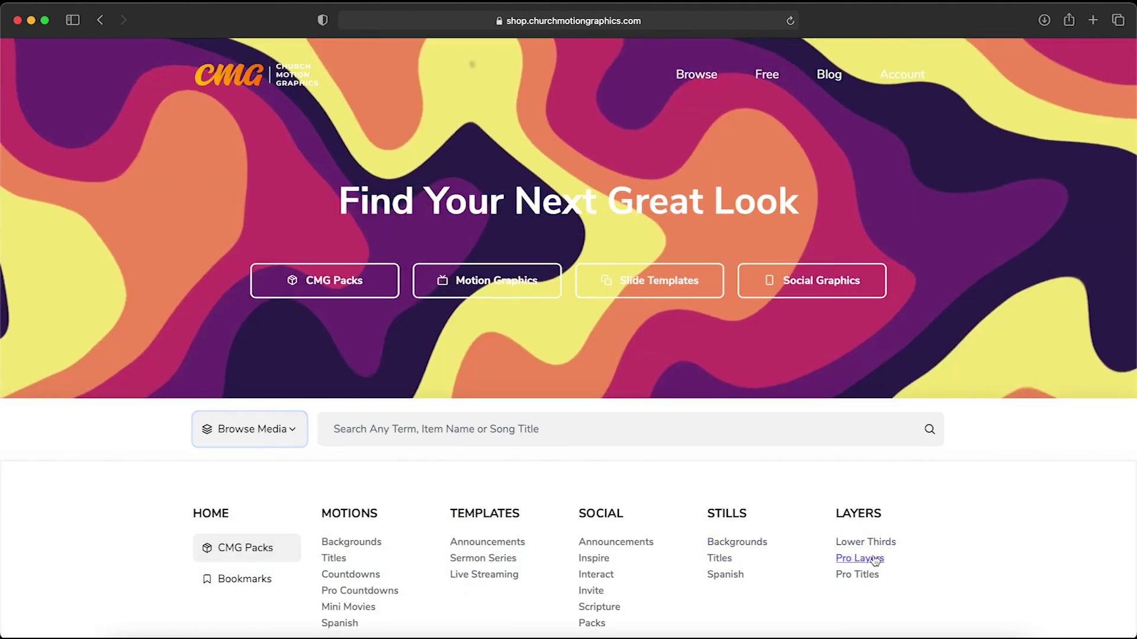
click(867, 559)
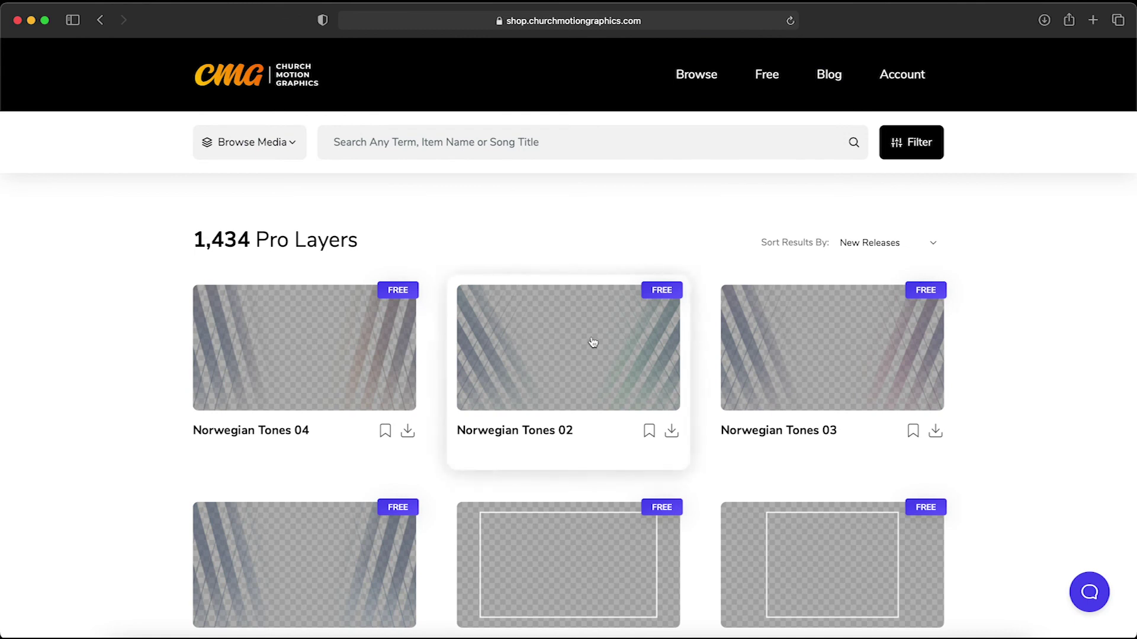
click(621, 358)
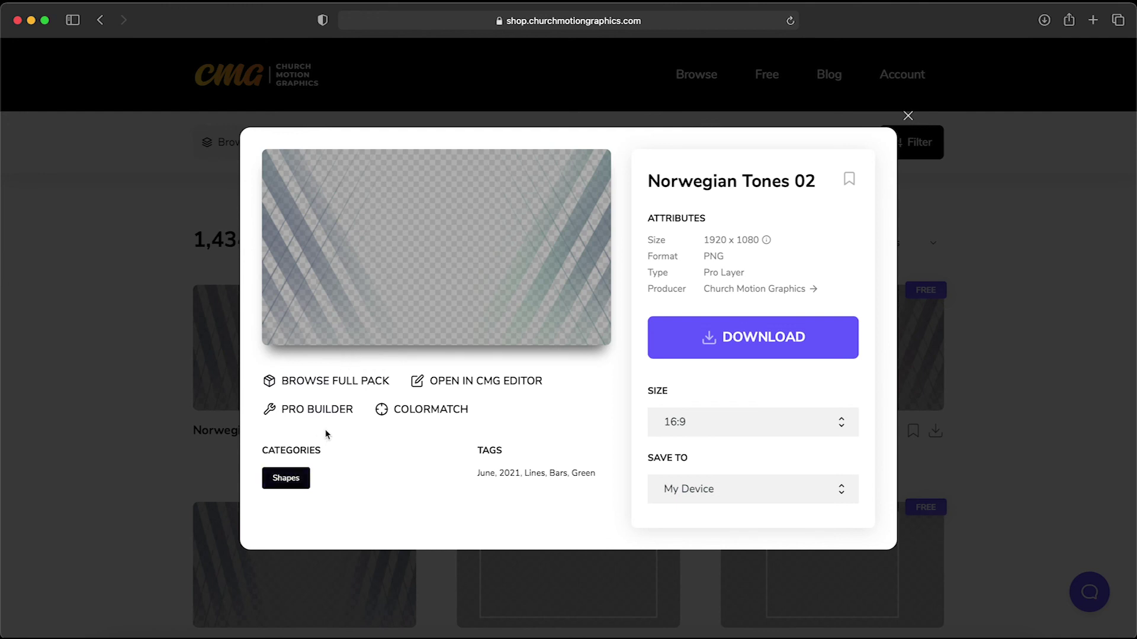
- In Pro Builder, cycle background images until a red paint-splatter appears, then open it for editing
click(331, 409)
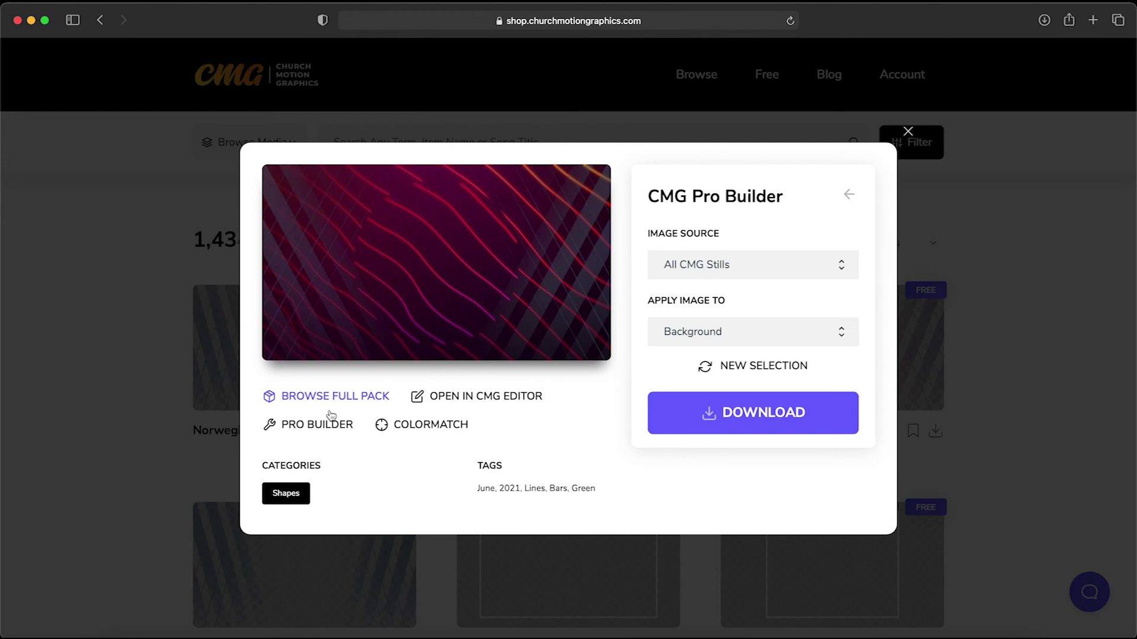
click(736, 368)
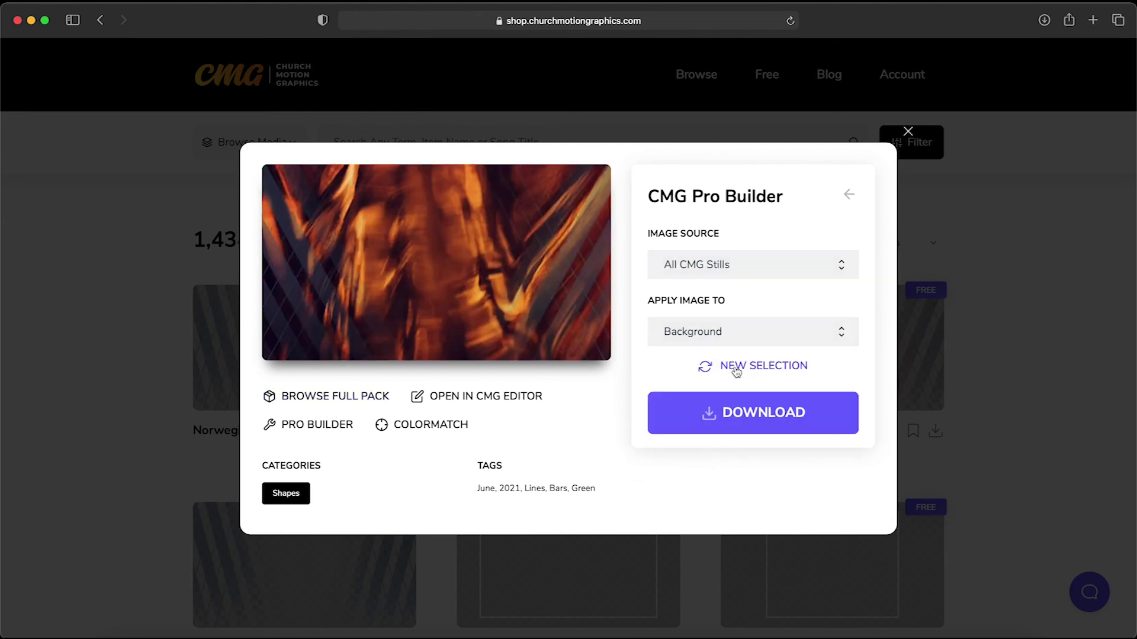
click(747, 371)
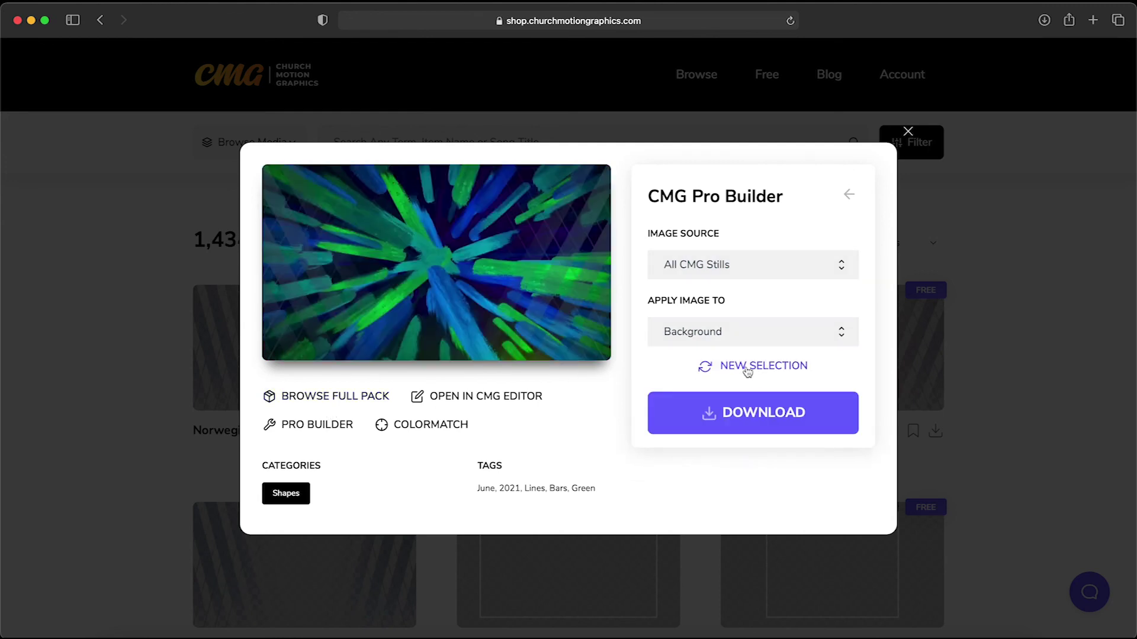
click(748, 372)
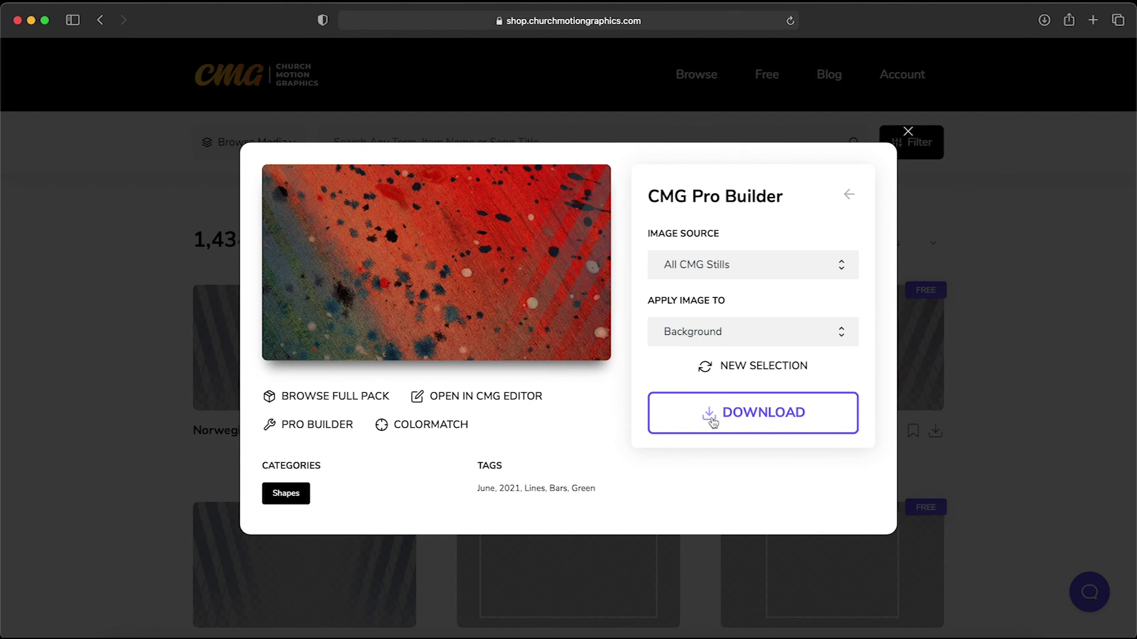
click(516, 402)
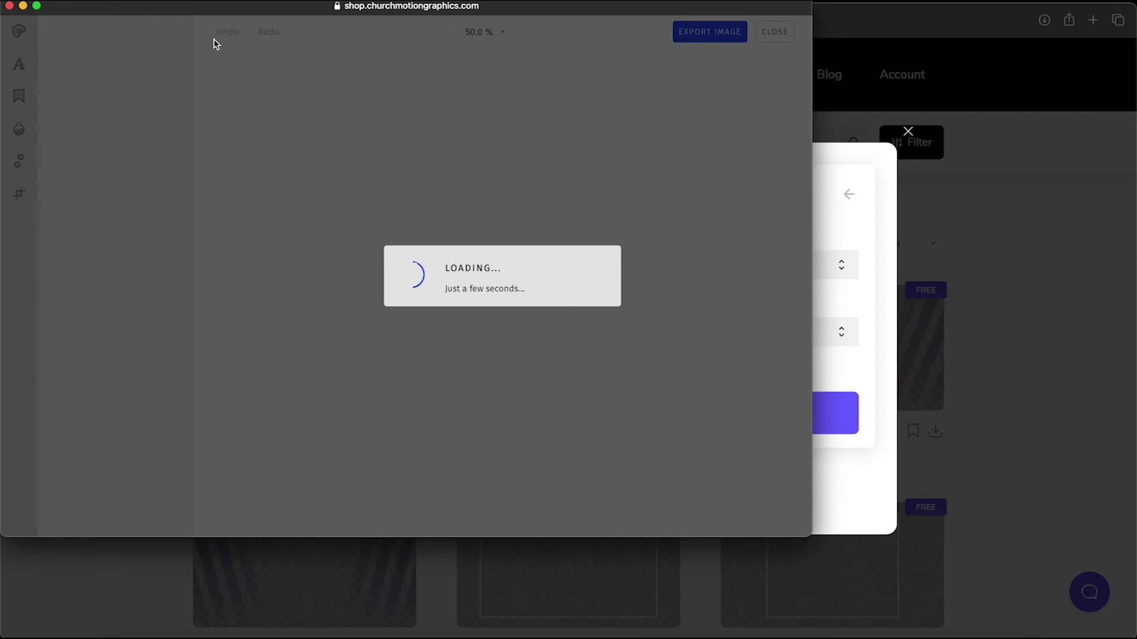
- Apply the Vintage Polaroid filter to the red splatter image
drag(212, 7, 371, 71)
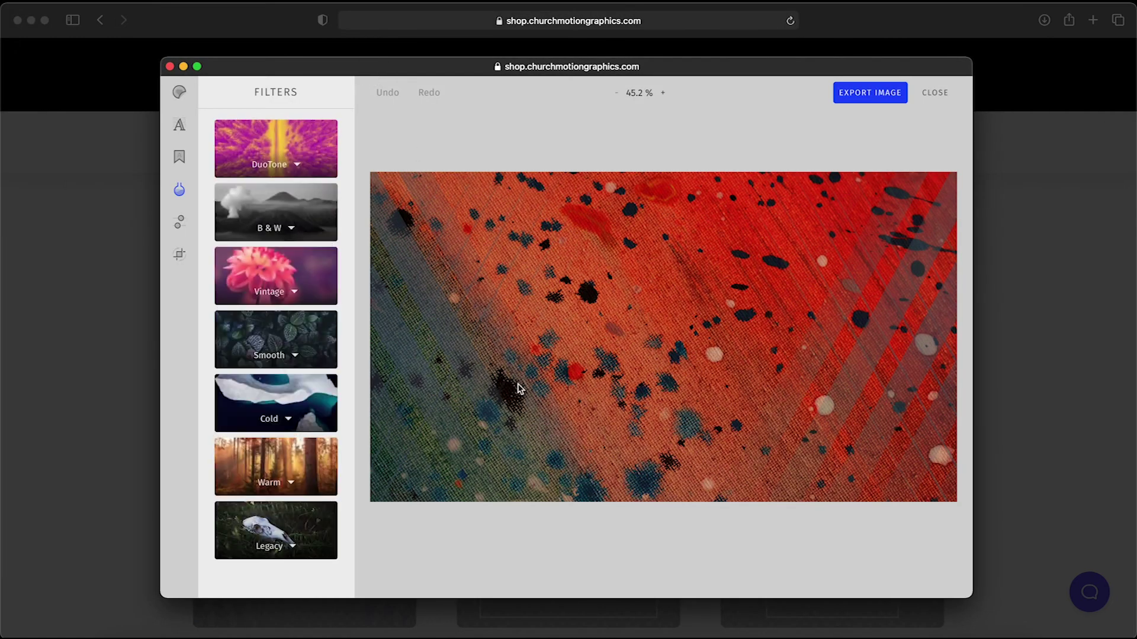
click(269, 292)
click(308, 441)
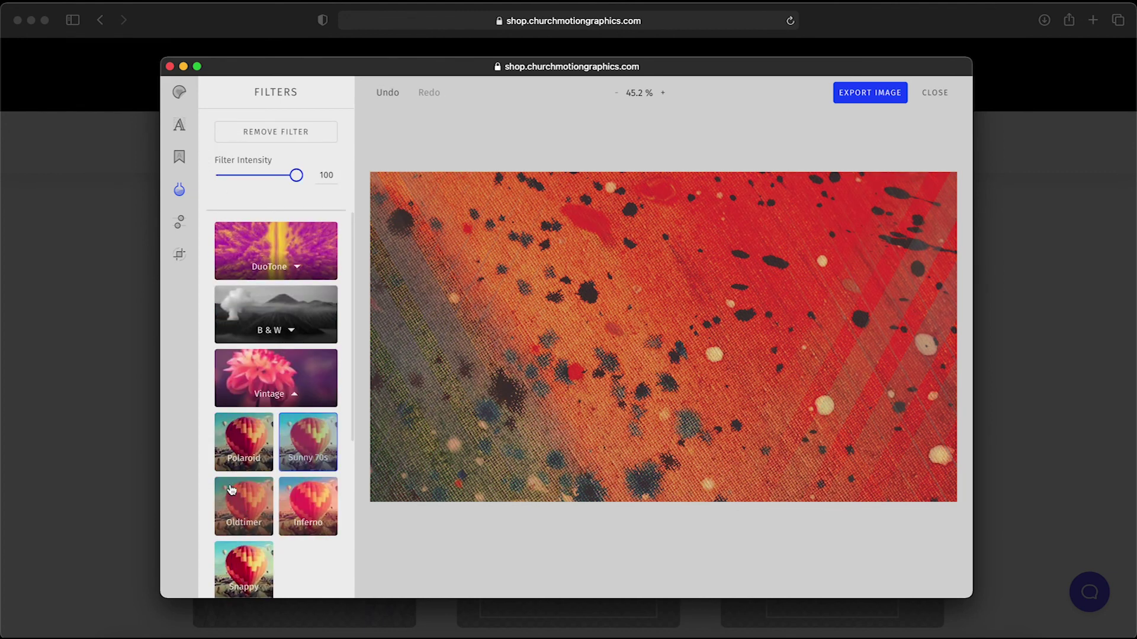
click(240, 514)
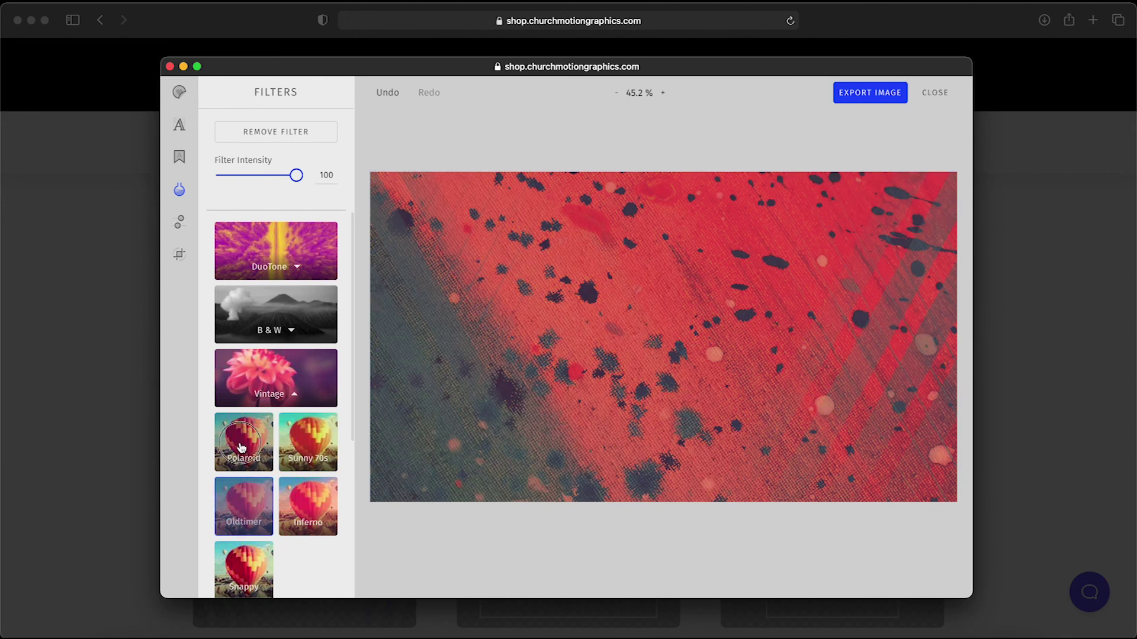
click(241, 447)
- Add centred 'Welcome To Church!' text across the image
click(180, 127)
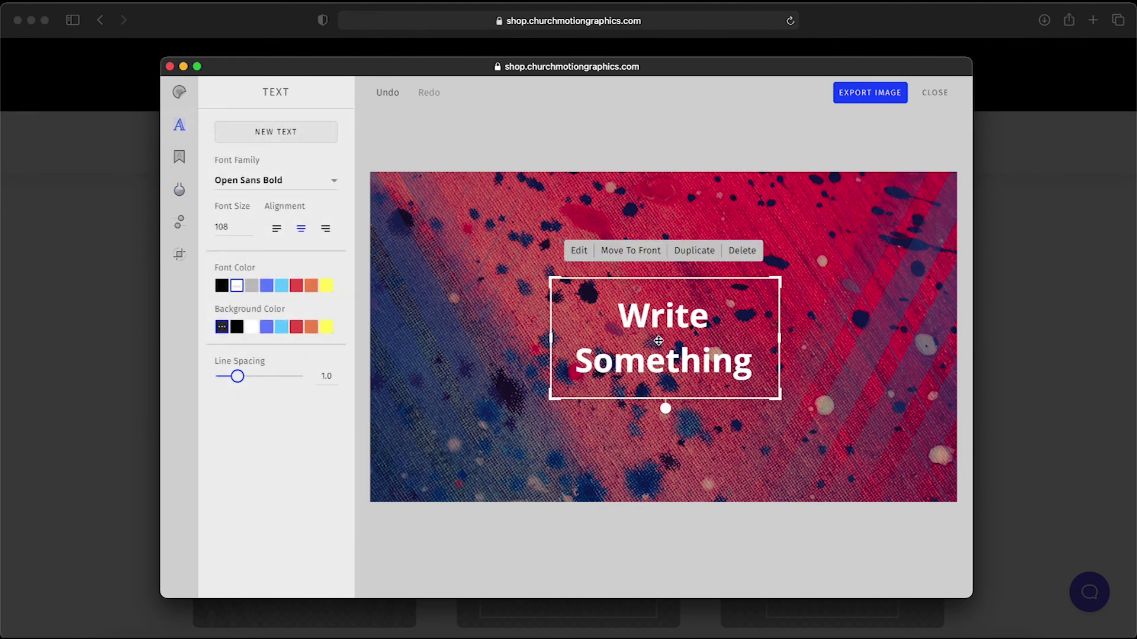
double_click(657, 364)
text(Welcome To Church!)
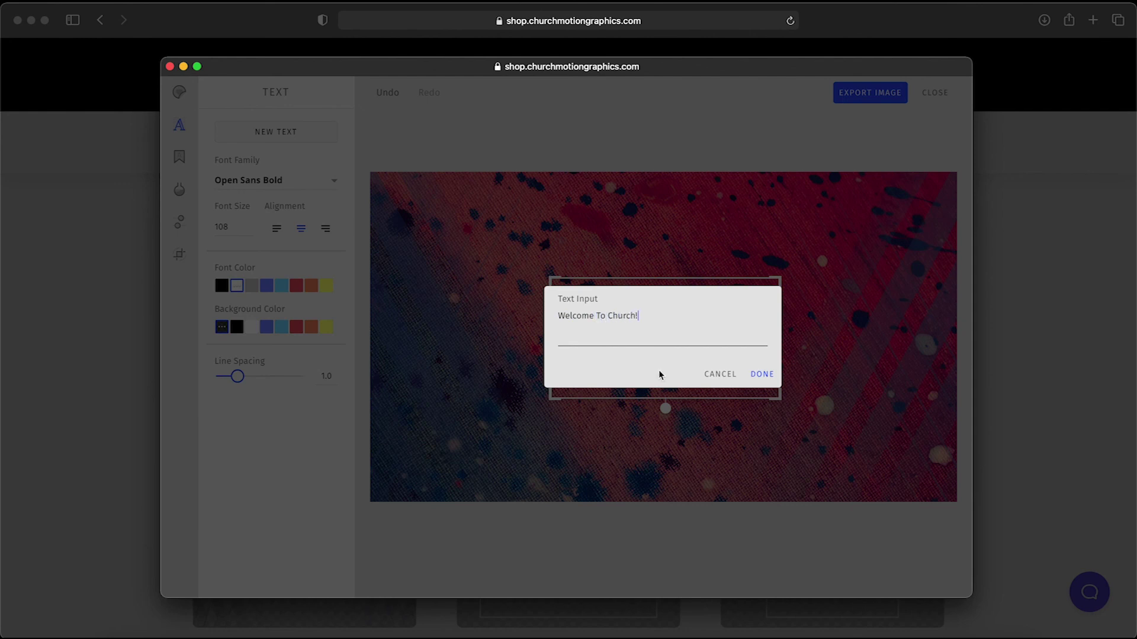
click(763, 374)
click(888, 95)
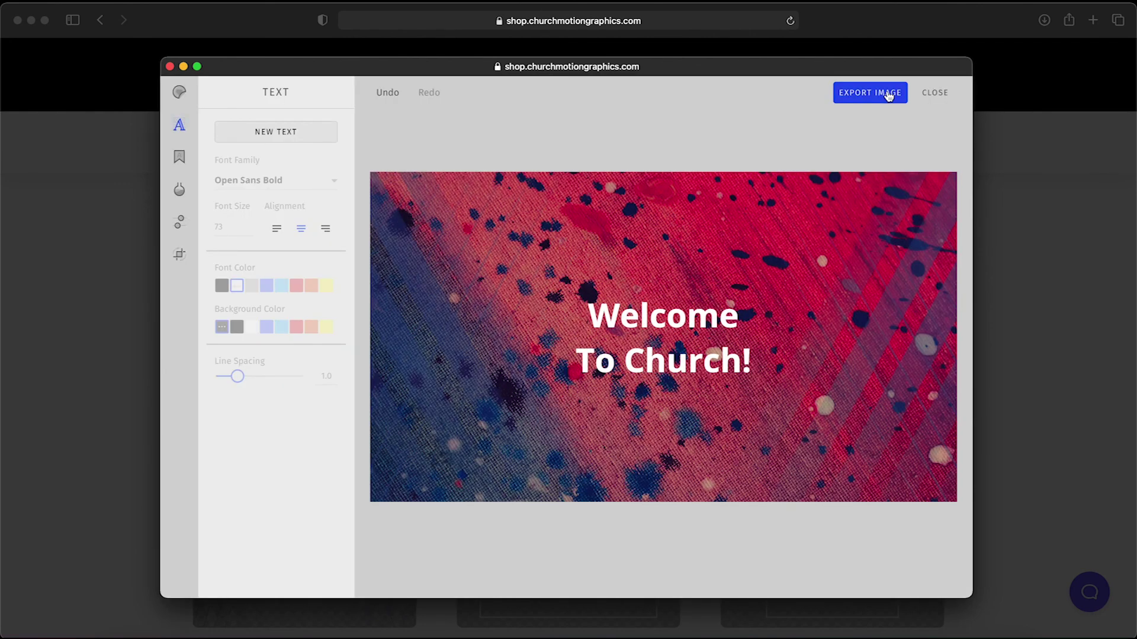